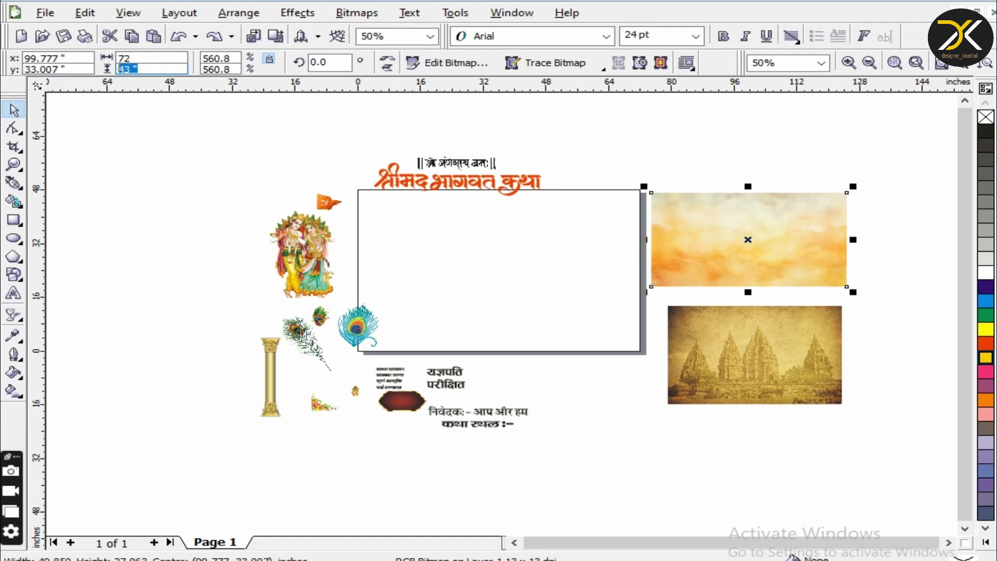
Resize the orange cloud image to 72 × 48 inches and lay it over the page, clearing the other artwork out of the way.
key(Return)
drag(151, 107, 559, 439)
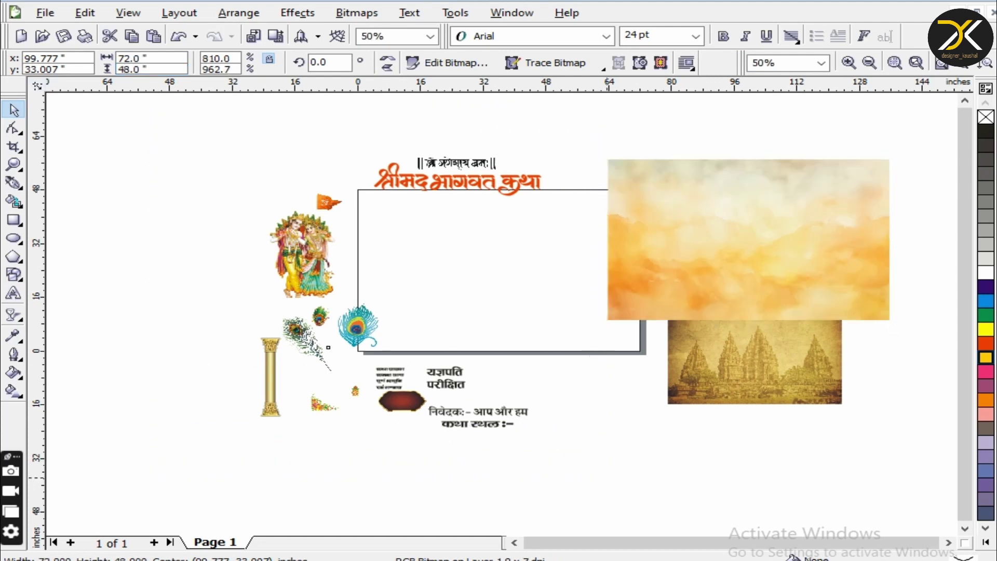
drag(393, 289, 148, 307)
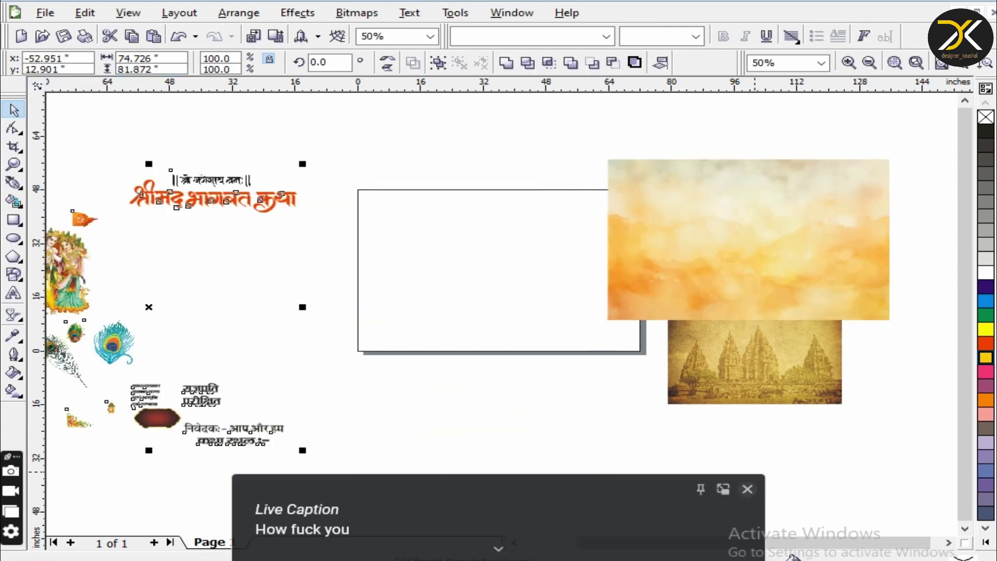
click(149, 307)
drag(748, 239, 498, 270)
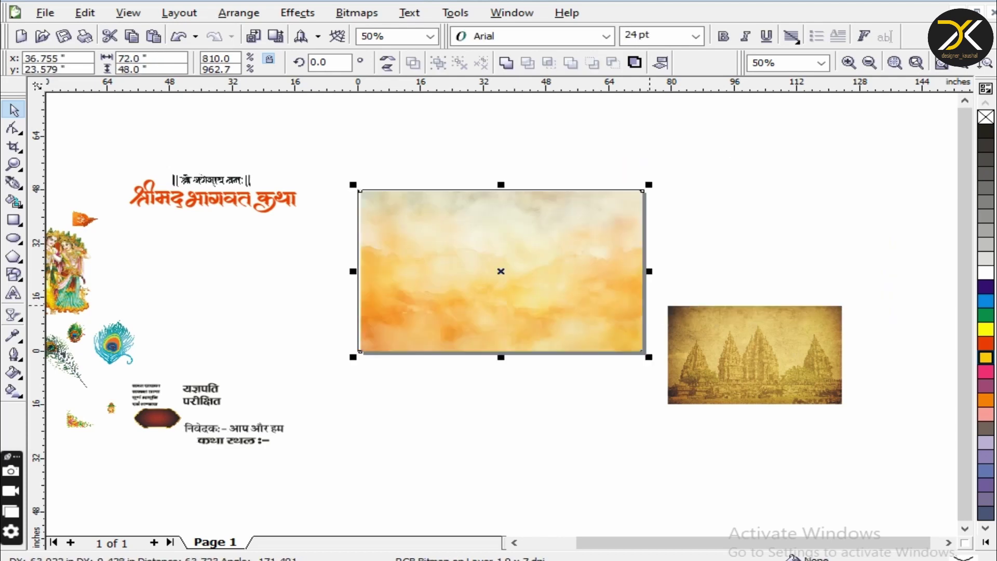
Resize the temple image to 72 × 48 inches.
click(755, 354)
scroll(739, 312, up, 1)
double_click(151, 59)
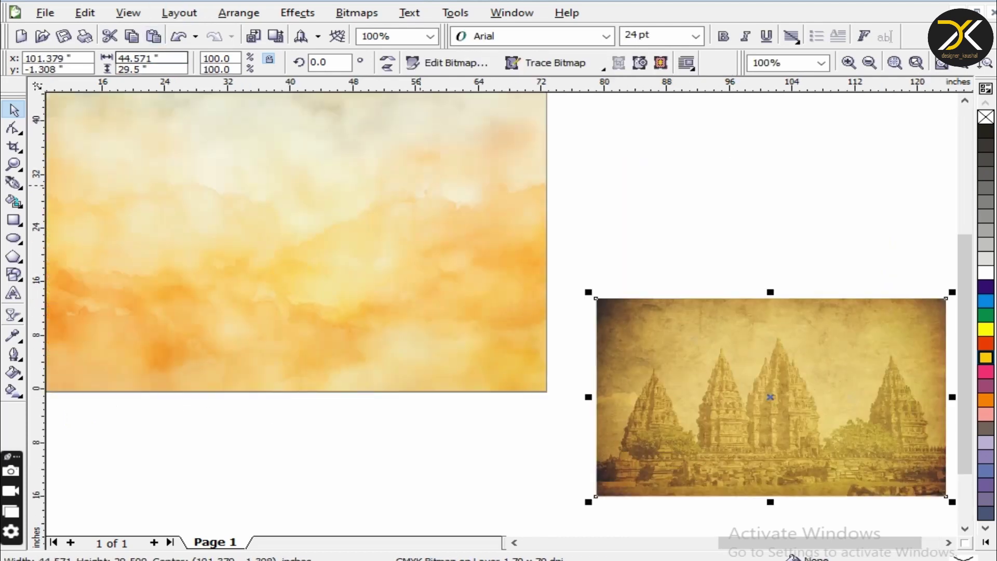
text(72)
key(Return)
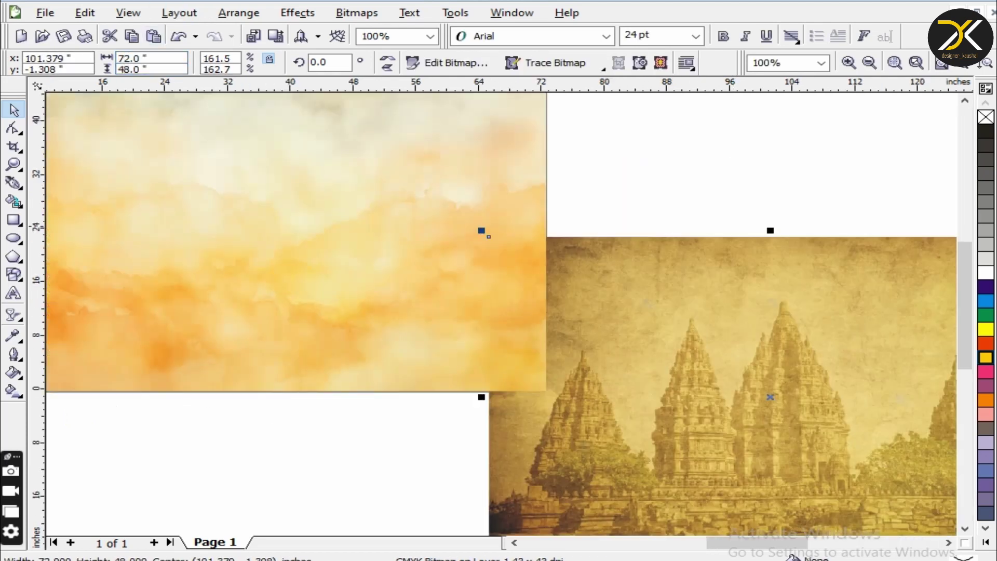
scroll(57, 137, up, 1)
scroll(592, 312, down, 3)
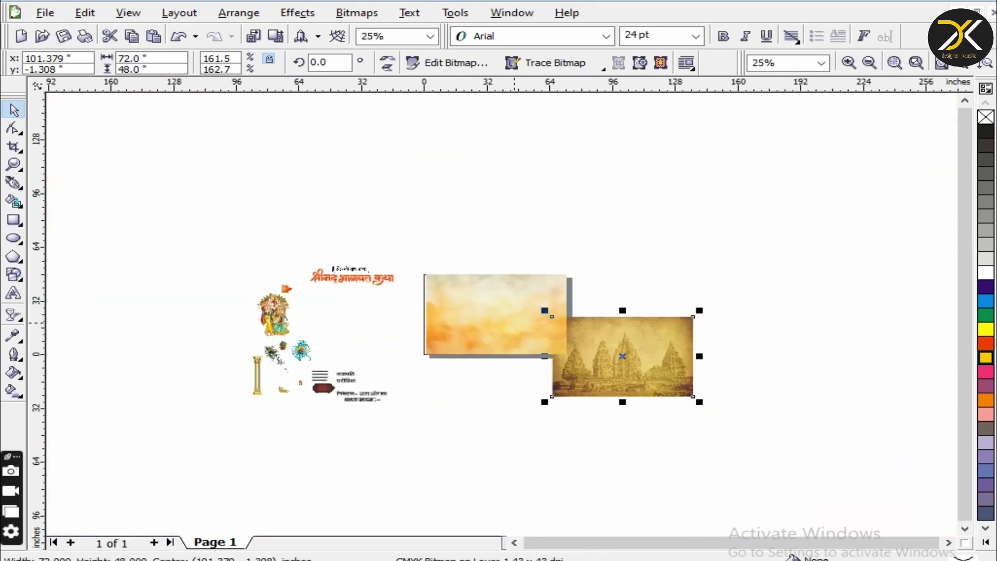
scroll(570, 294, up, 1)
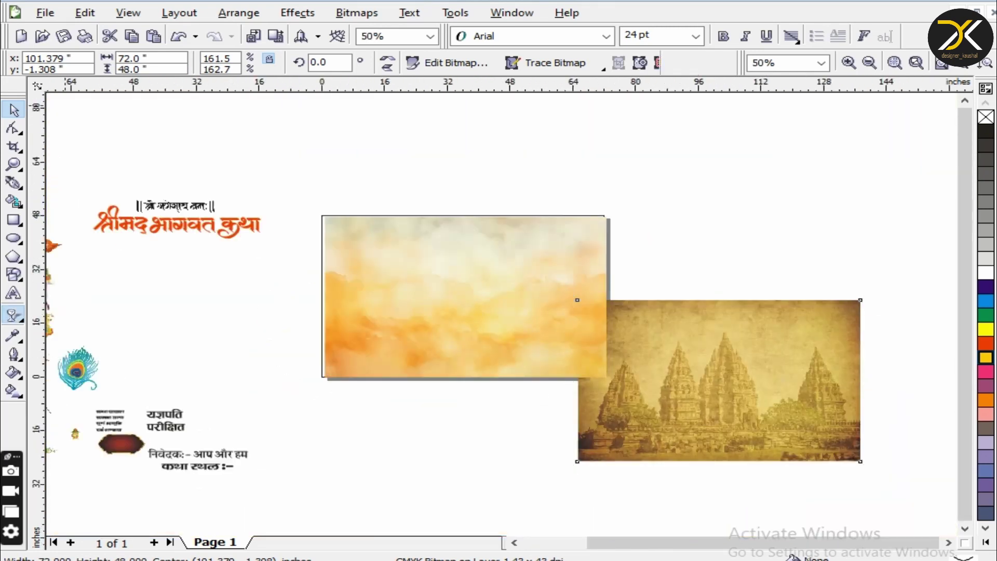
Apply a uniform transparency of 76 to the temple image.
click(85, 63)
click(55, 88)
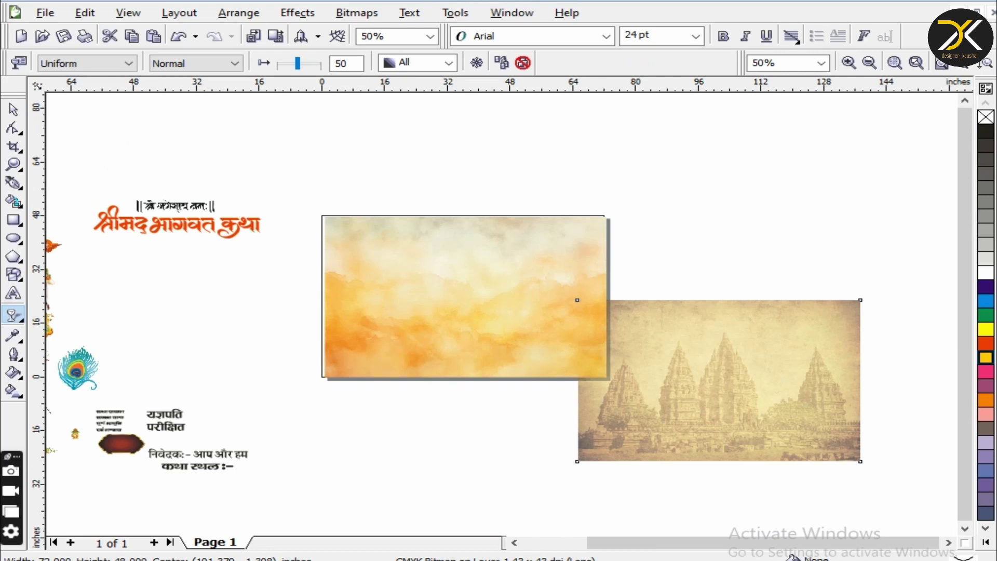
double_click(341, 63)
text(76)
key(Return)
key(space)
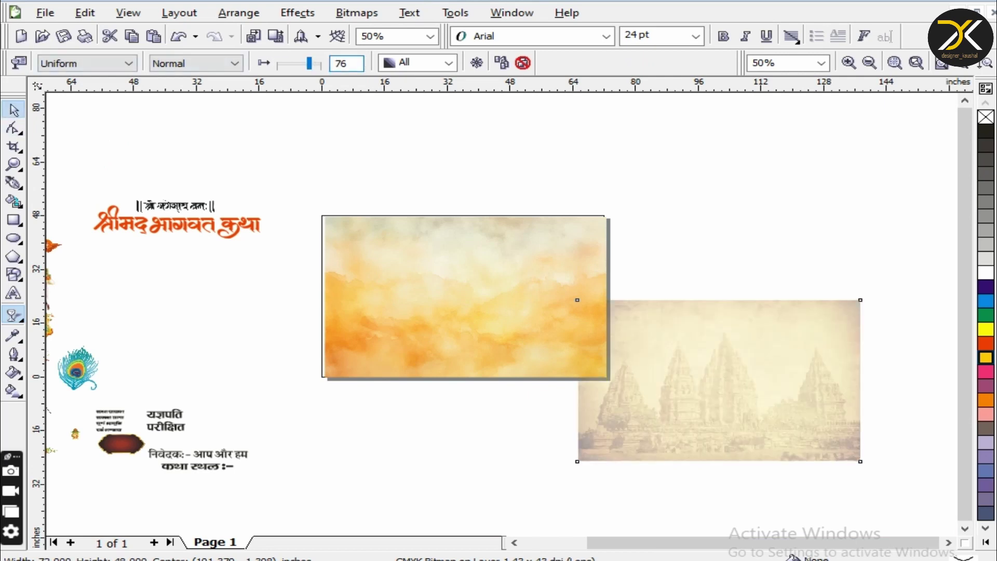
Place the transparent temple image over the cloud background on the page and nudge it slightly right and down.
click(574, 298)
drag(716, 379, 462, 295)
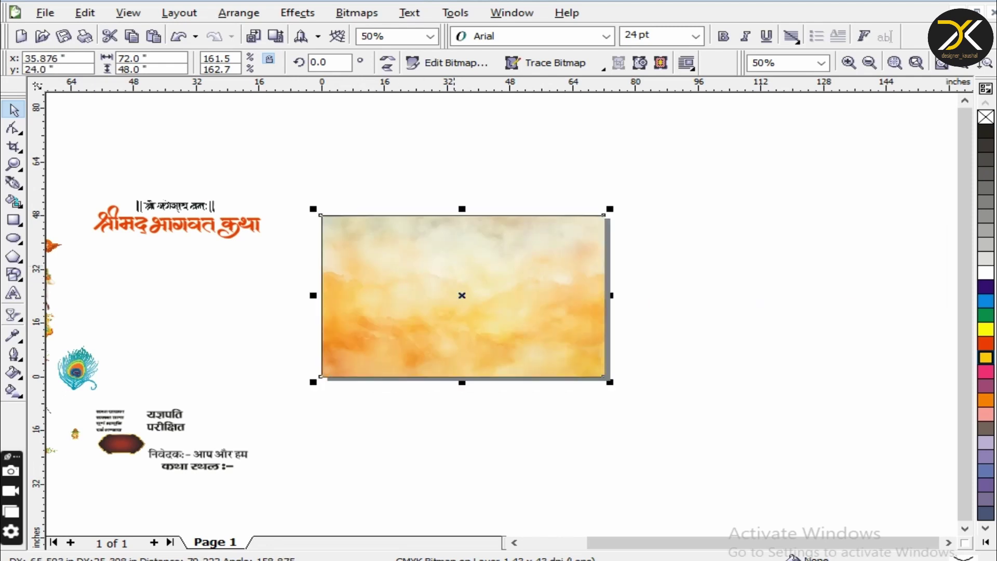
key(shift+F2)
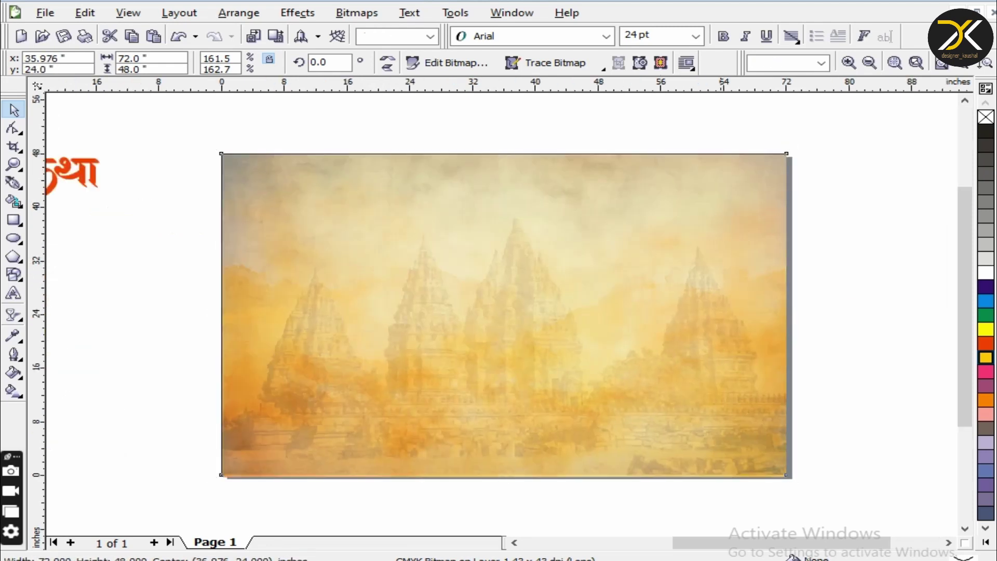
key(Right)
key(Right)
key(Down)
key(Down)
key(Down)
key(Down)
key(Down)
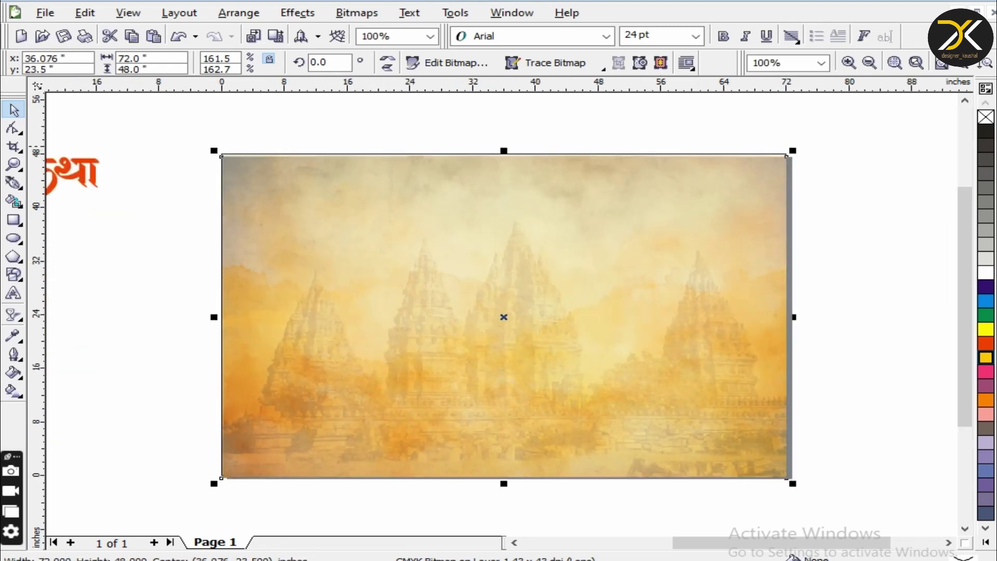
Undo the downward nudges of the temple image and deselect it.
key(Escape)
key(Tab)
drag(267, 162, 273, 207)
key(Escape)
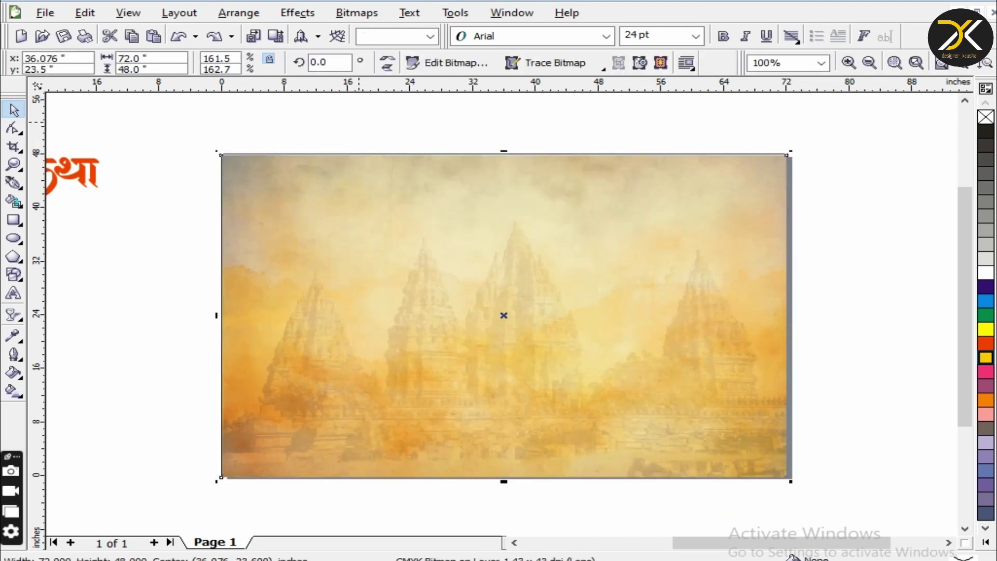
key(Escape)
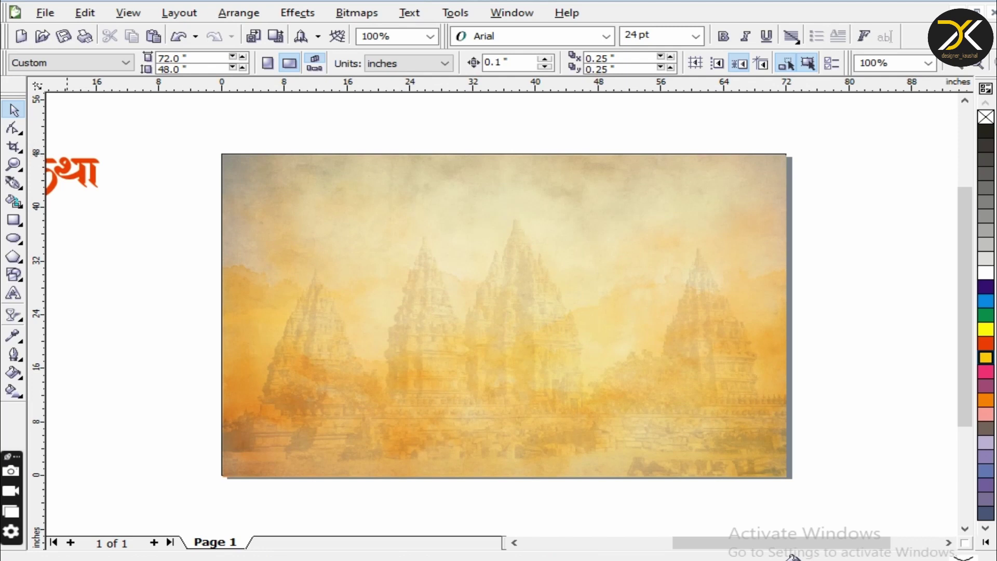
Draw a rectangle about 72 × 23 inches across the page's upper half, filled deep yellow without an outline.
key(F6)
drag(221, 155, 785, 308)
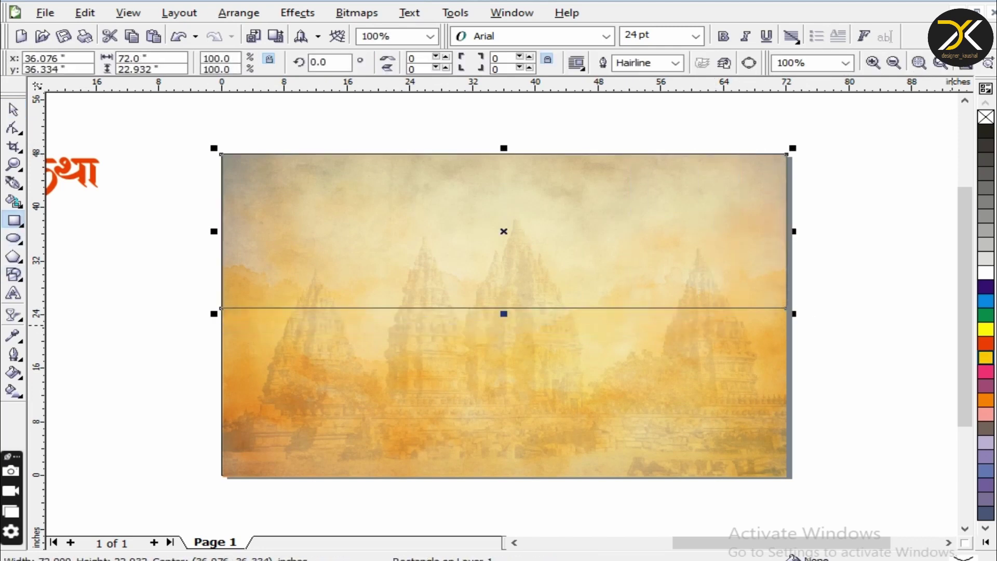
click(985, 358)
click(14, 355)
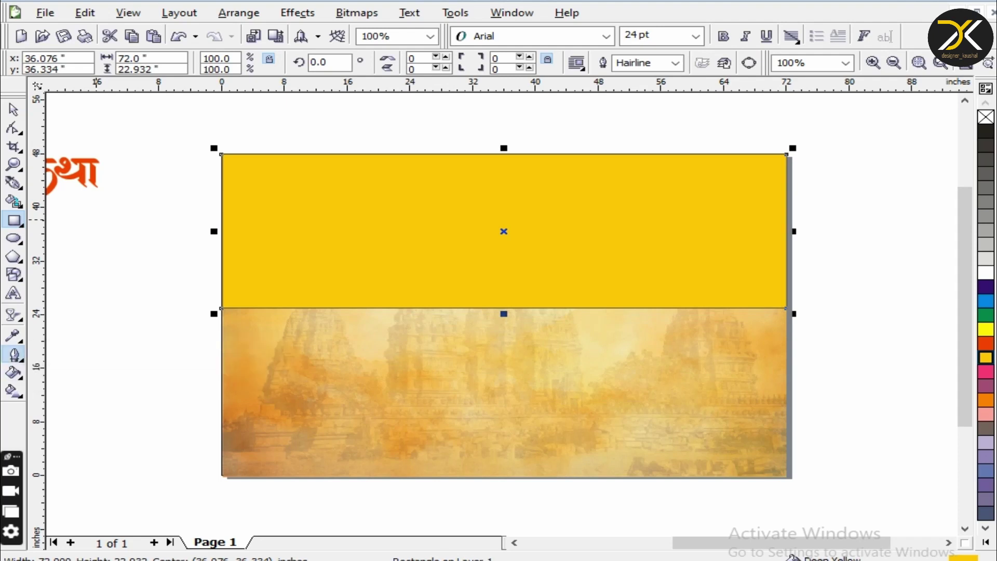
Fade the yellow rectangle from top to bottom with a vertical linear transparency.
click(15, 315)
drag(503, 130, 503, 281)
drag(504, 176, 504, 296)
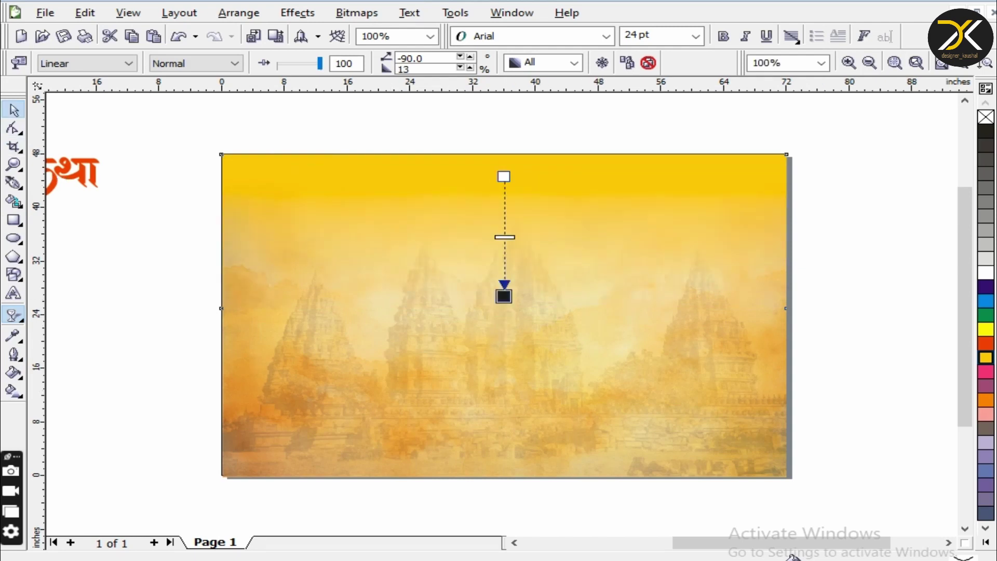
click(14, 109)
Try a brighter yellow fill on the faded rectangle.
click(15, 355)
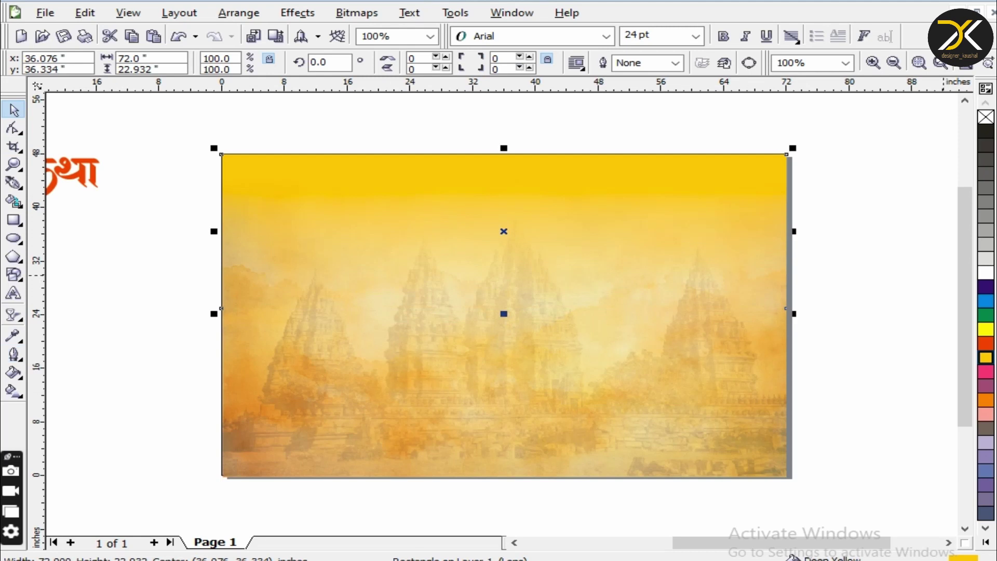
click(985, 329)
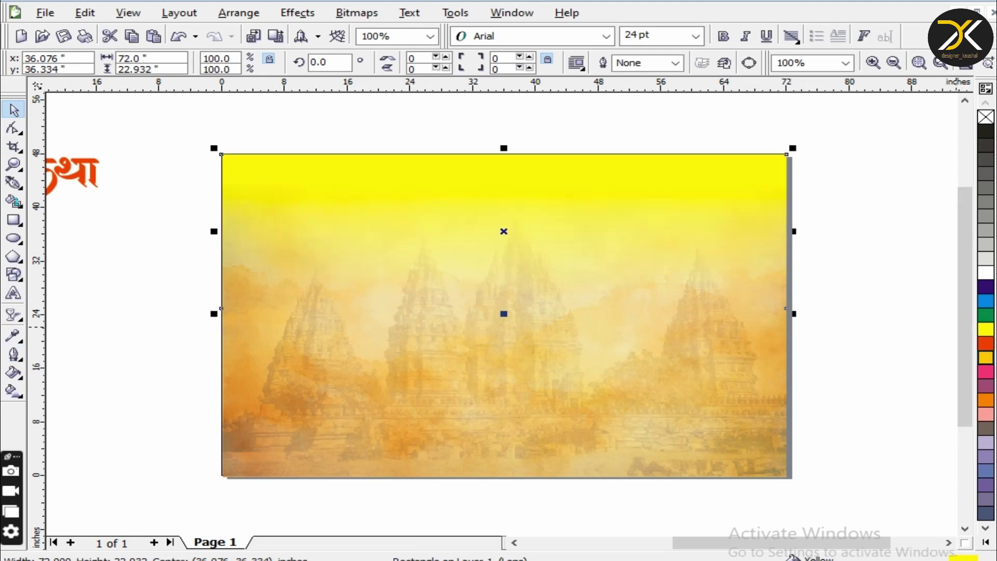
key(Escape)
Group the cloud image, the temple image and the faded yellow rectangle.
key(F3)
click(676, 217)
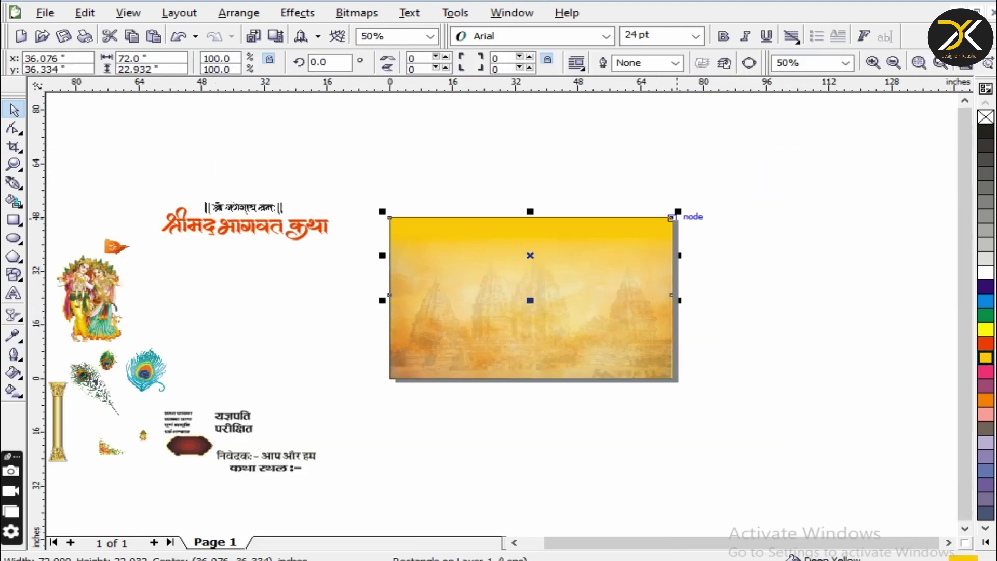
drag(322, 185, 746, 457)
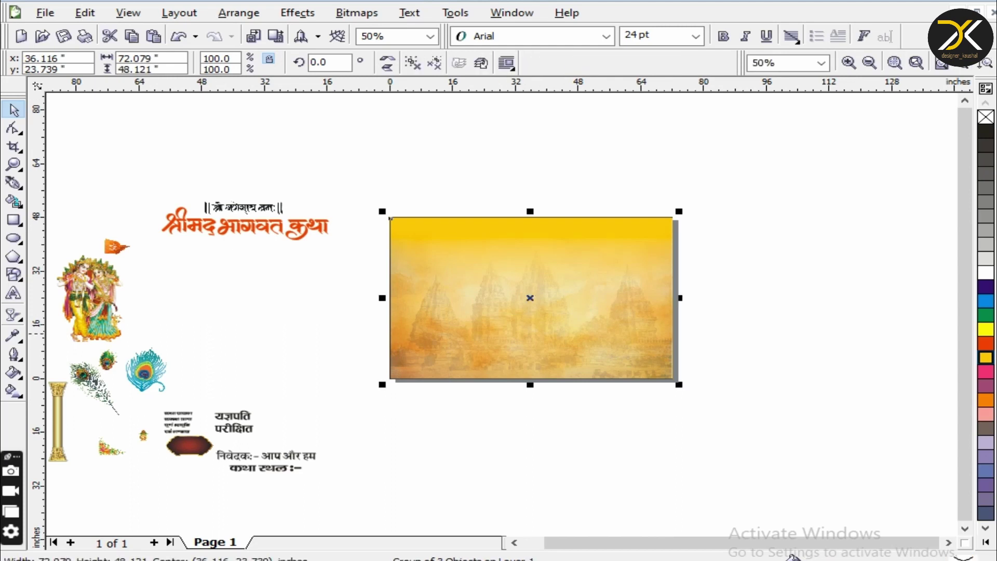
Move the background group off the page's upper part and add a page-sized 72 × 48 inch rectangle with a 20 pt orange outline.
key(ctrl+z)
key(ctrl+z)
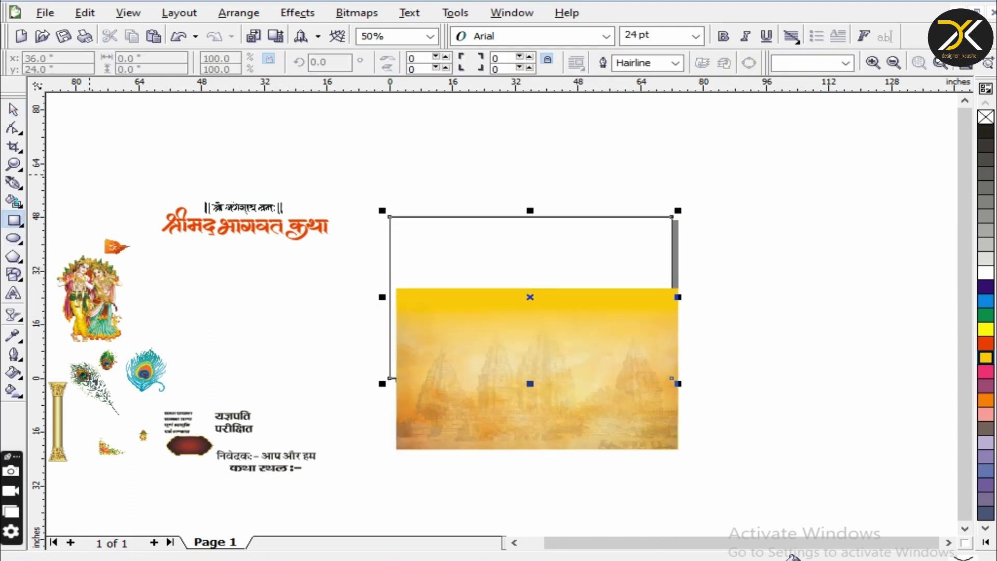
key(F12)
key(alt+c)
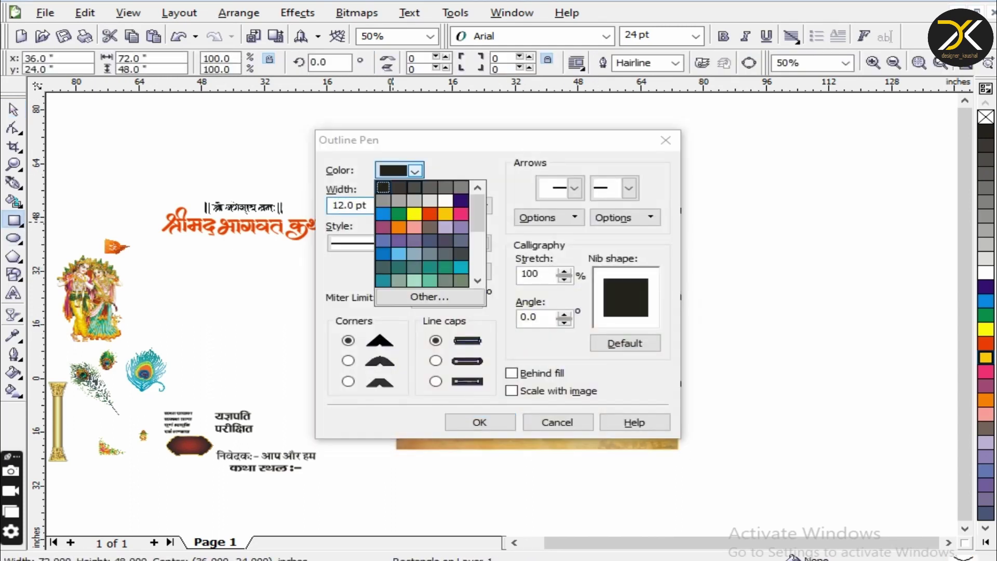
click(398, 227)
key(alt+w)
text(20)
key(Return)
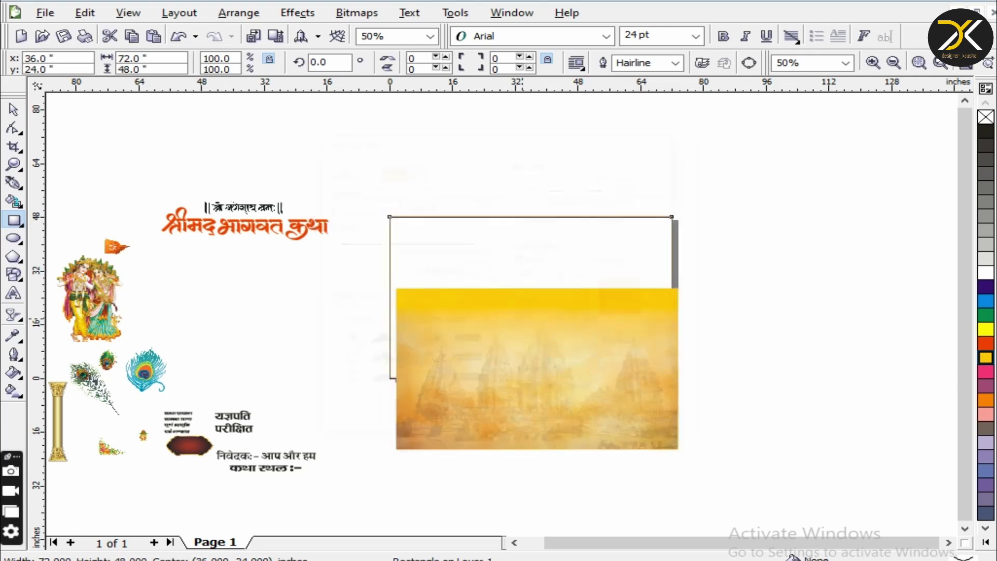
PowerClip the background group inside the orange-outlined page frame.
click(298, 12)
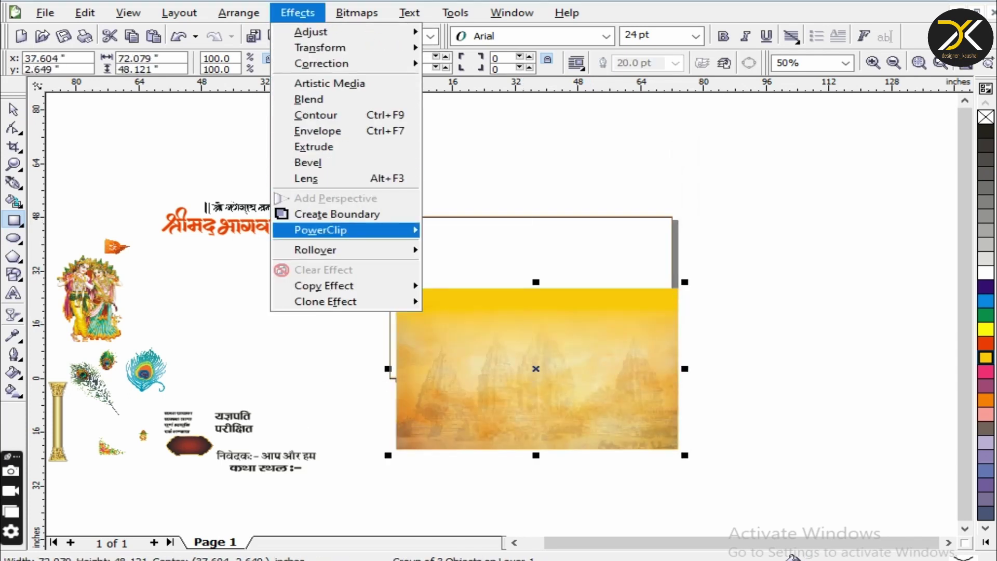
mouse_move(338, 230)
click(467, 231)
click(520, 249)
key(Escape)
scroll(542, 241, up, 2)
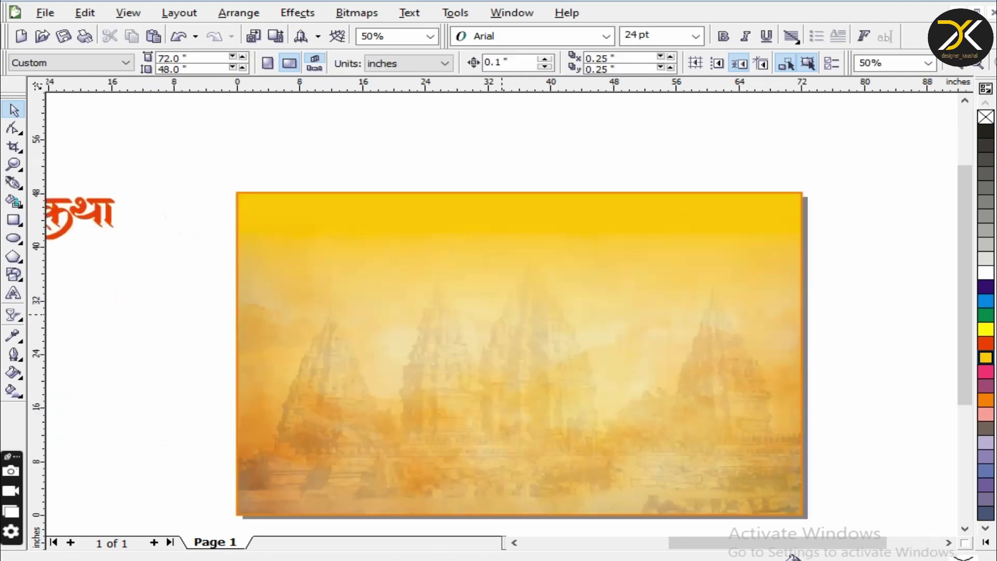
Enlarge the Radha Krishna image to about 21 × 27.4 inches and position it at the banner's upper-left corner.
key(Tab)
key(Escape)
scroll(791, 554, left, 3)
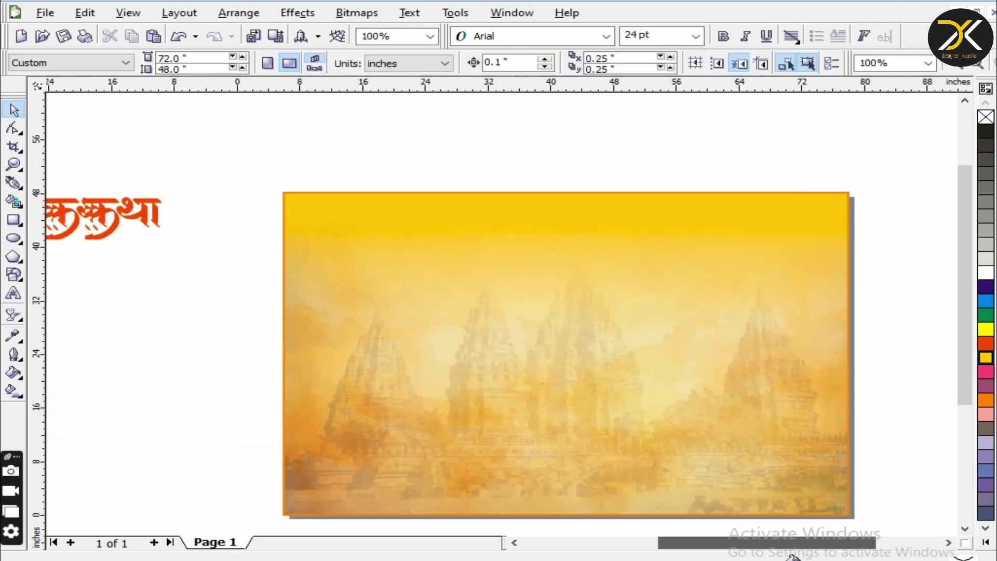
key(F3)
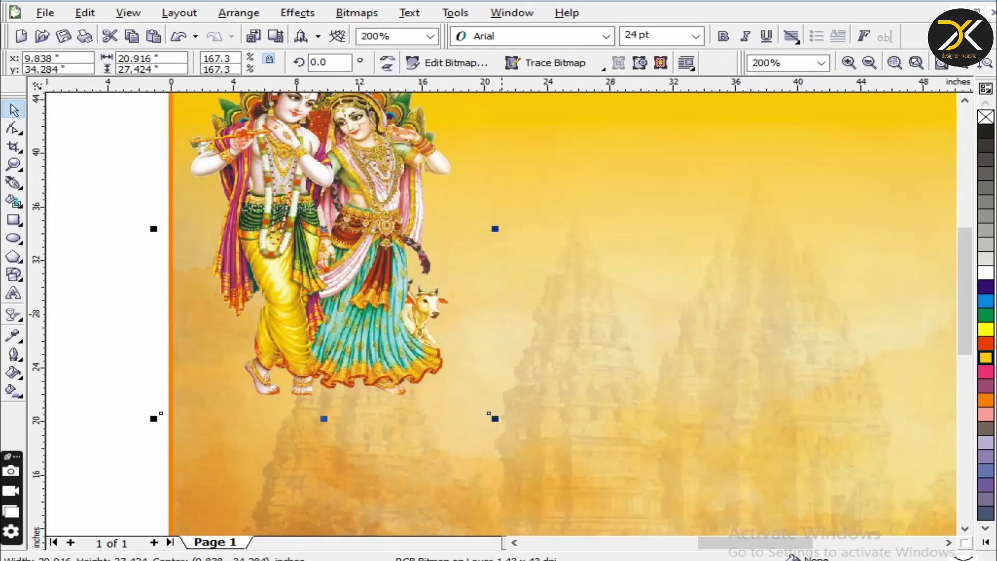
key(Left)
key(Left)
key(Left)
key(F3)
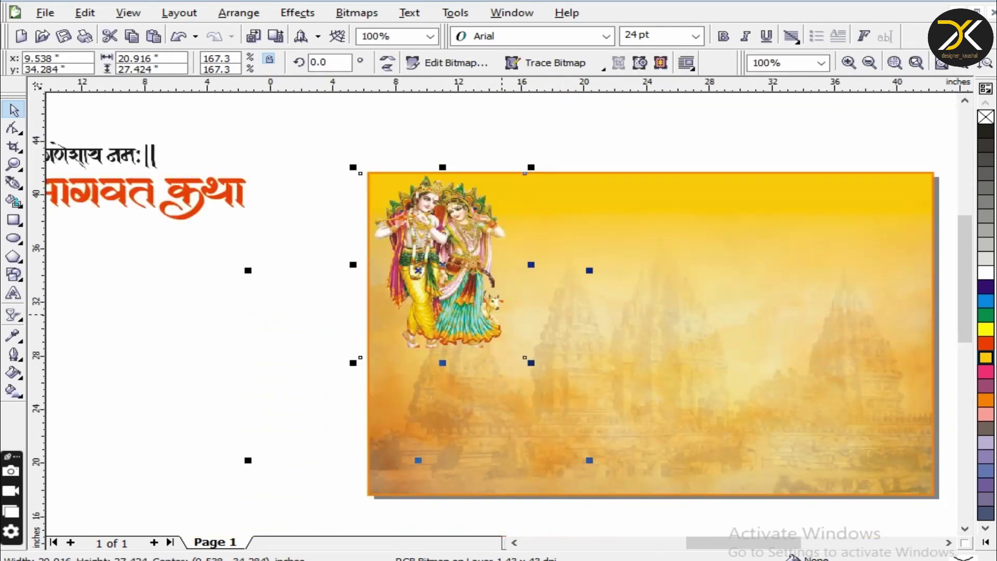
key(Left)
key(Left)
key(Up)
Crop the empty margins off the Radha Krishna image, leaving it about 18.2 × 26.6 inches.
scroll(467, 260, up, 1)
click(14, 147)
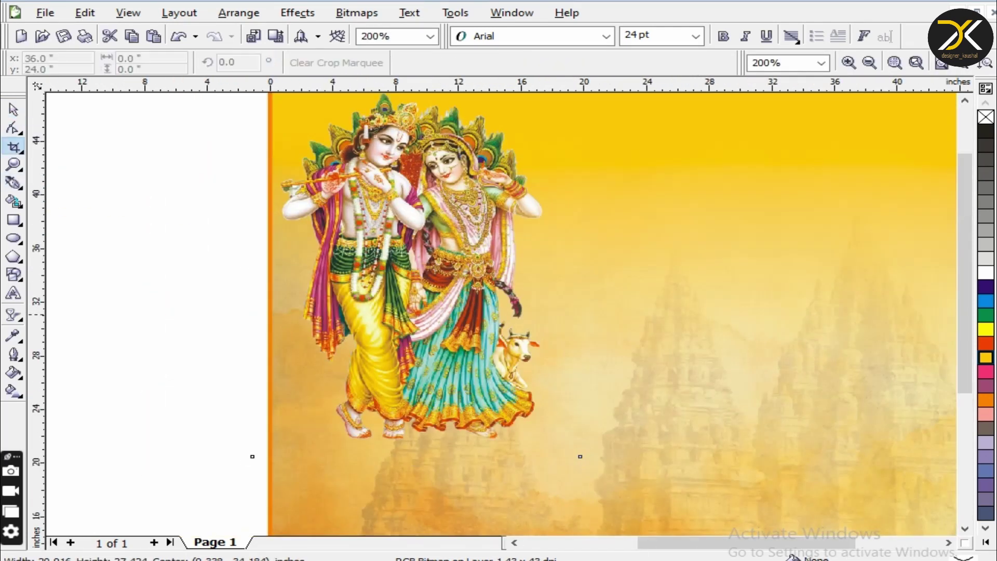
scroll(457, 399, down, 1)
scroll(465, 260, up, 1)
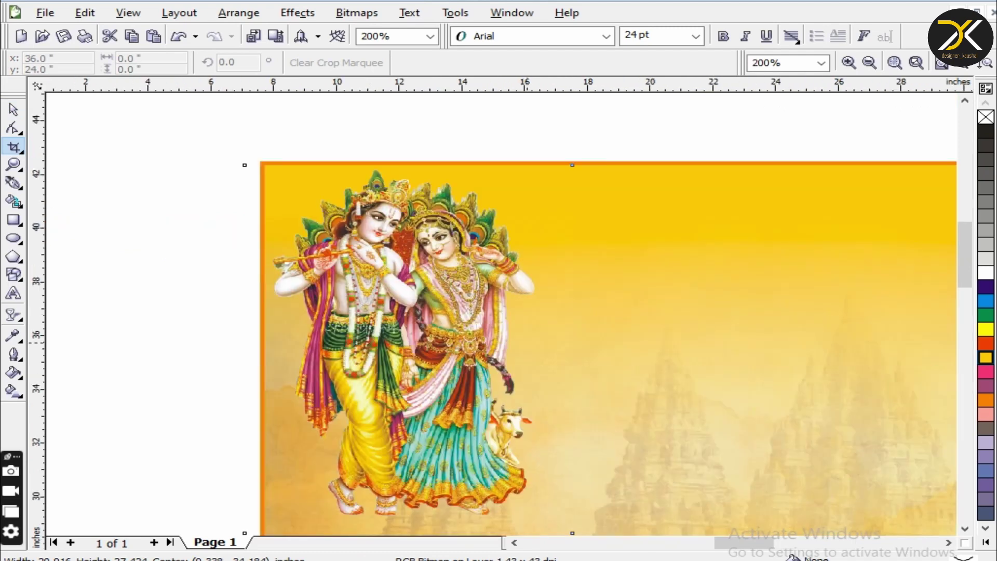
scroll(462, 286, up, 2)
scroll(463, 285, down, 2)
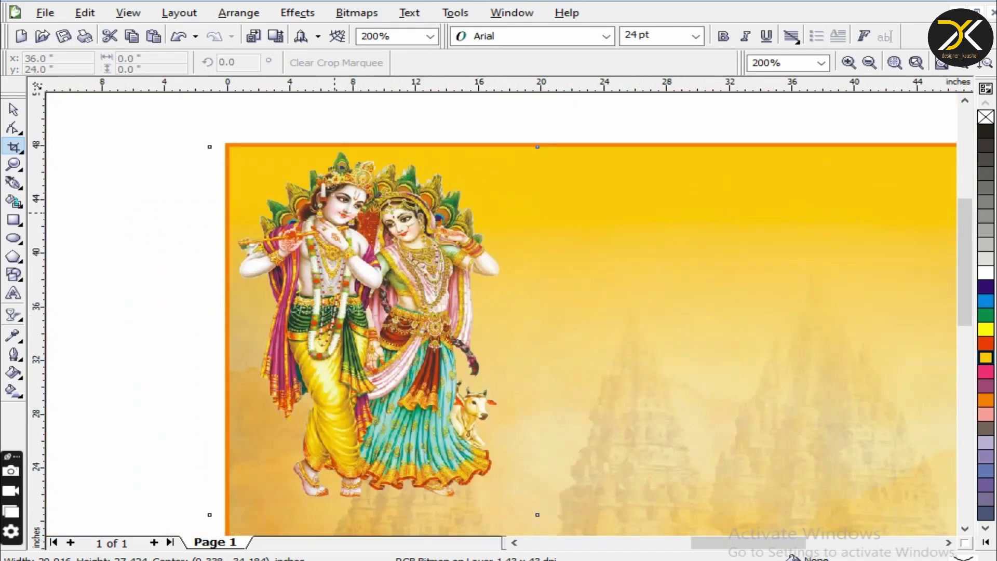
drag(236, 146, 521, 504)
key(Return)
key(space)
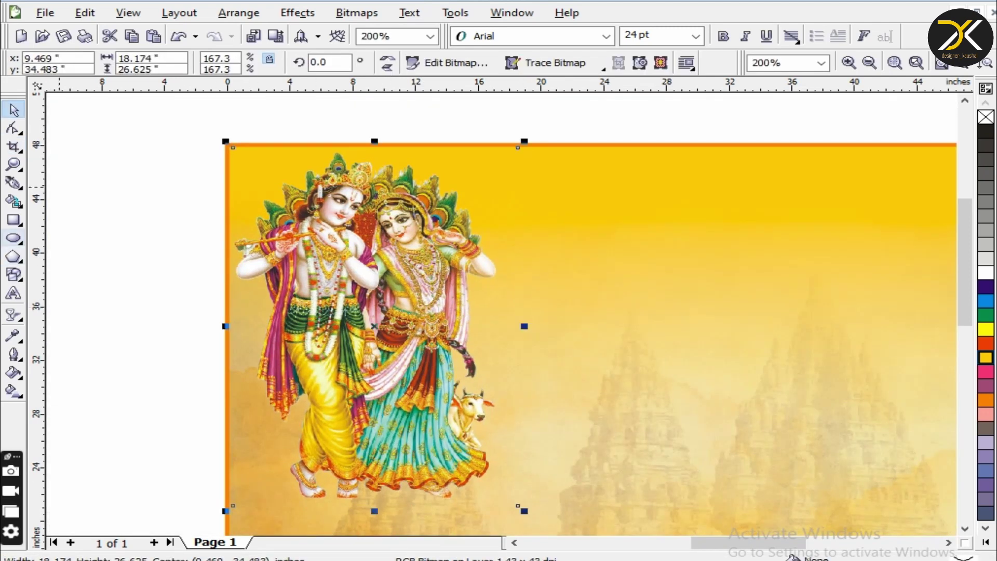
Draw an ellipse about 14.8 × 16.9 inches over the upper part of the Radha Krishna image and fill it white.
click(14, 239)
drag(255, 163, 500, 402)
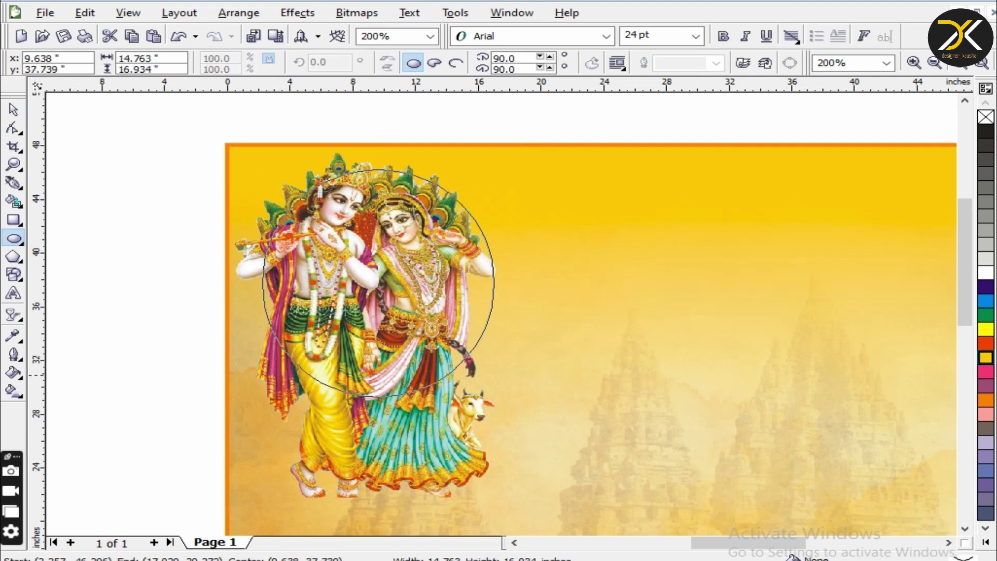
click(986, 272)
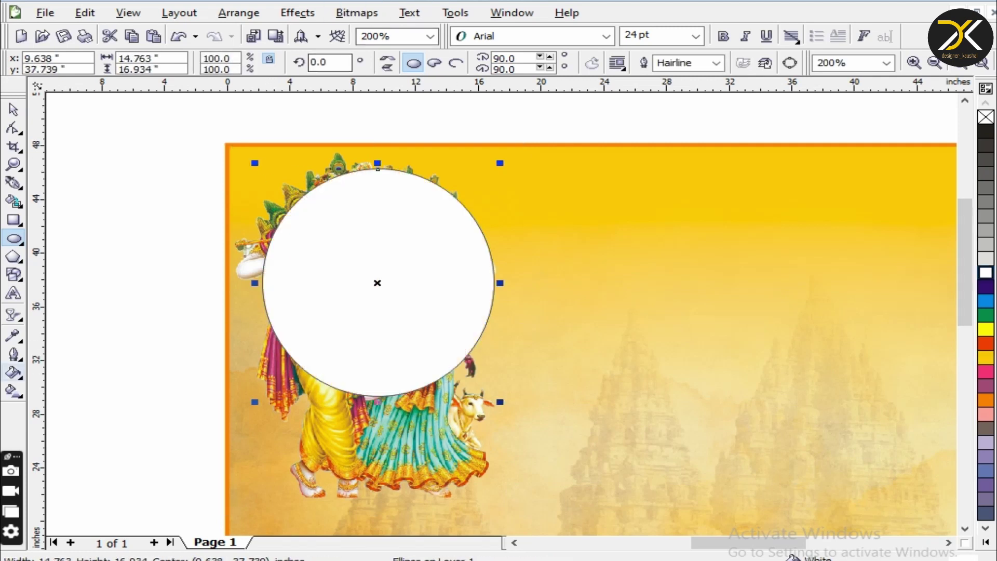
Remove the white ellipse's outline and convert the ellipse to a 300 dpi RGB bitmap.
click(14, 355)
click(98, 363)
click(357, 12)
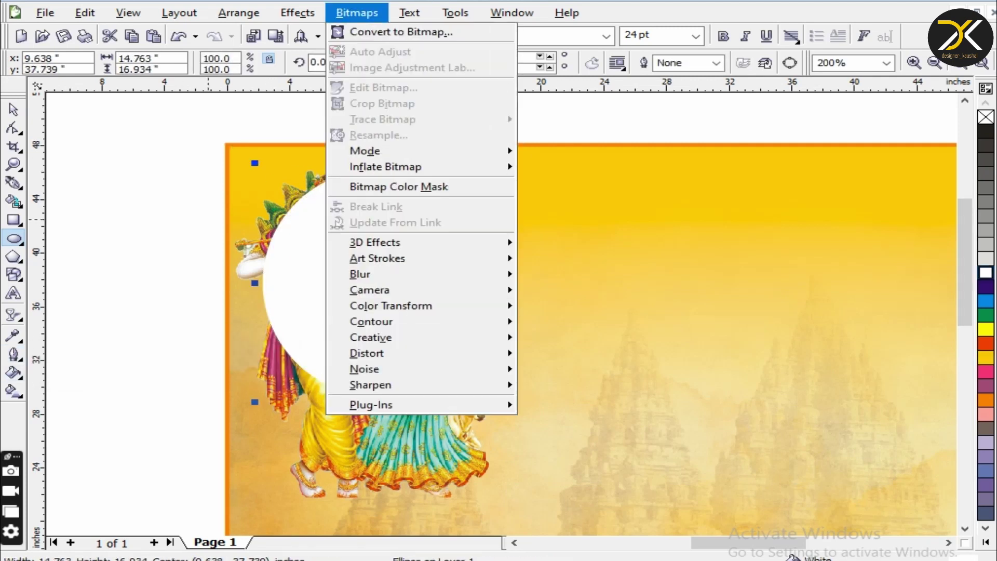
click(395, 32)
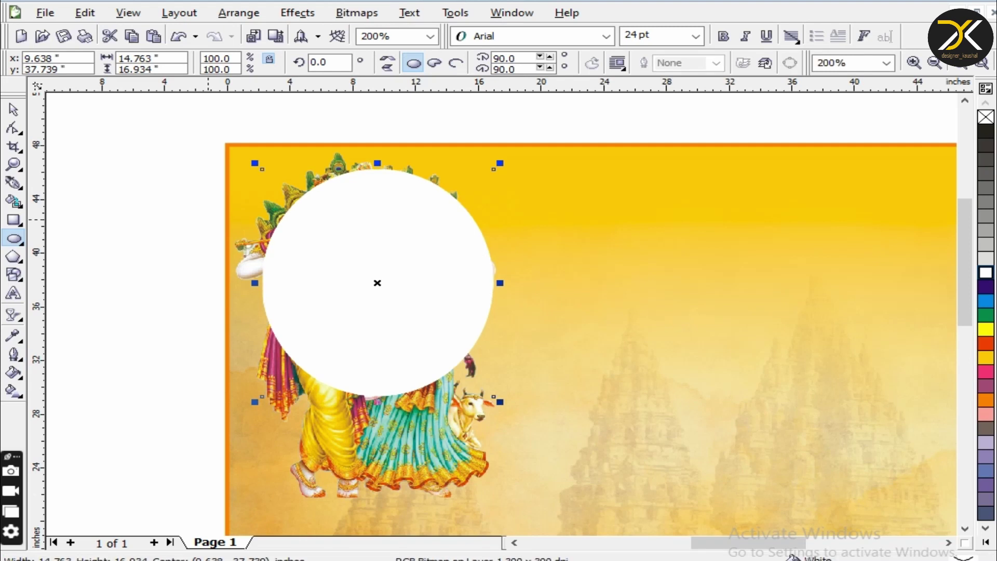
Apply a Gaussian Blur with an 89-pixel radius to the white ellipse bitmap.
click(357, 13)
mouse_move(363, 273)
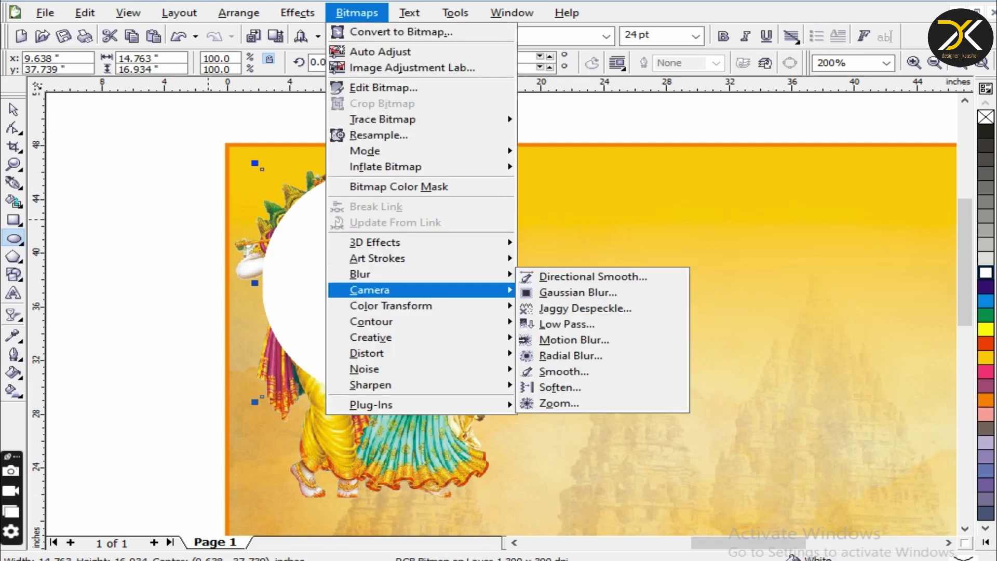
click(583, 304)
text(39)
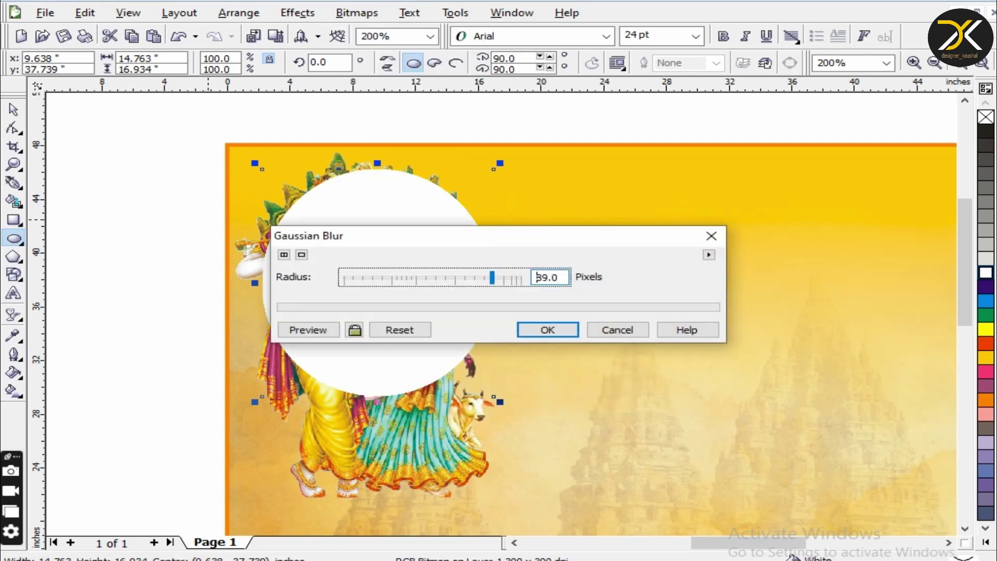
key(Return)
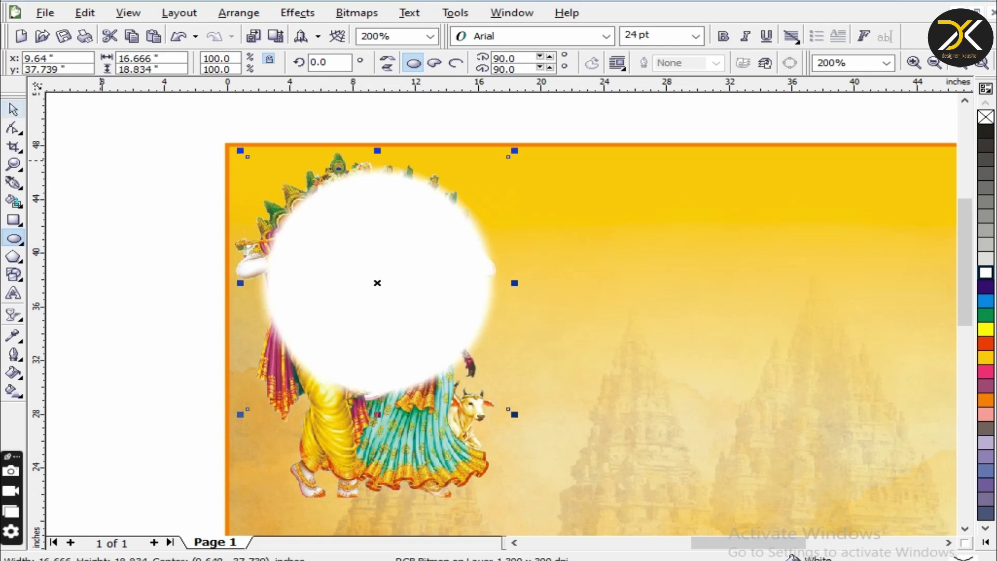
Soften the white glow further with a second Gaussian Blur at a 94-pixel radius.
key(space)
click(357, 12)
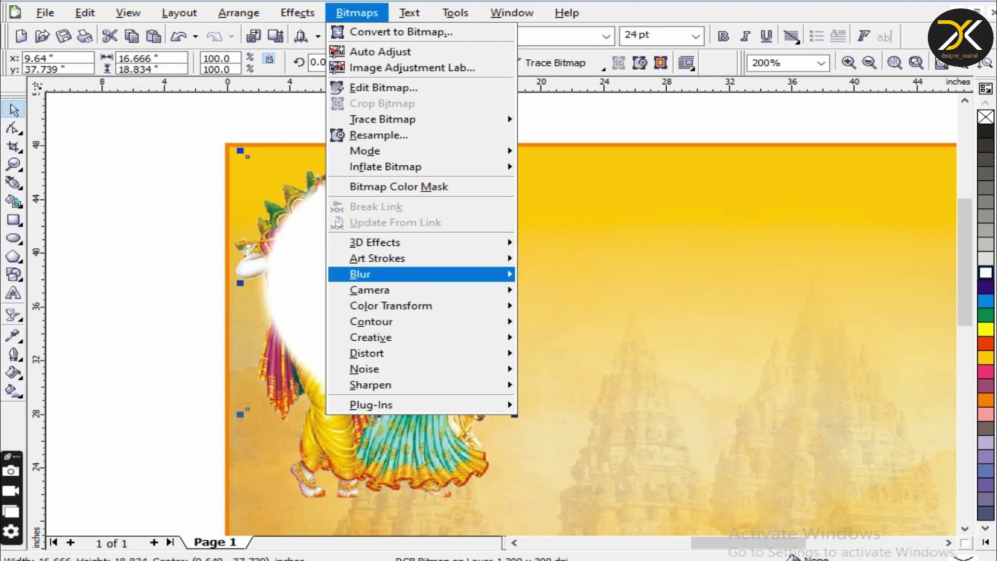
click(545, 291)
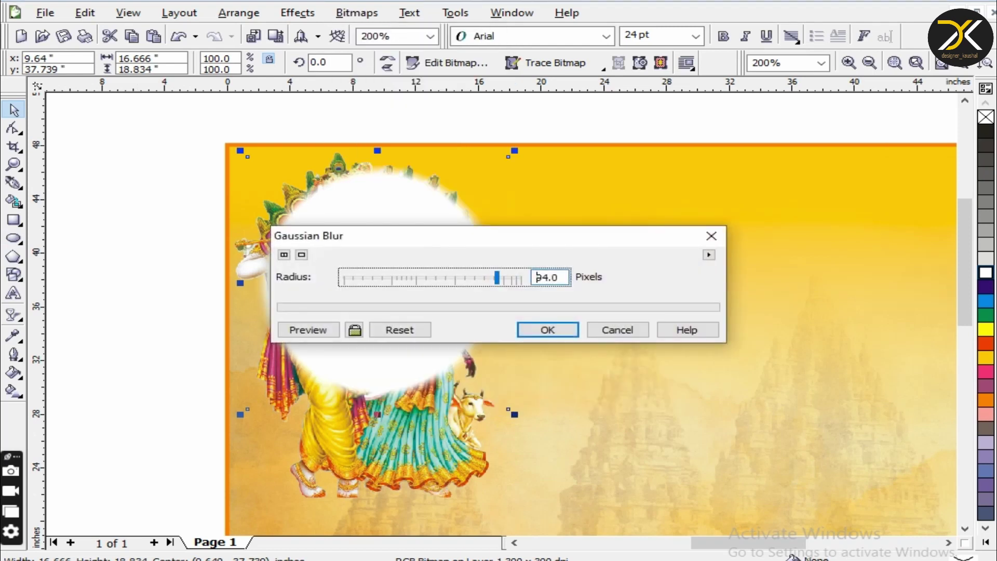
key(Return)
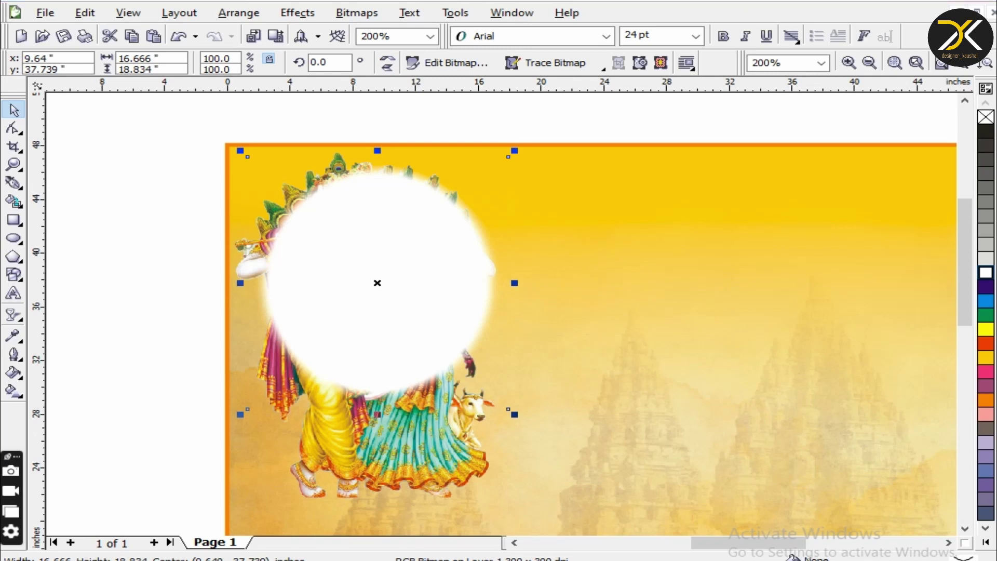
Select the Radha Krishna image beneath the white glow and bring it to the front.
alt+click(233, 157)
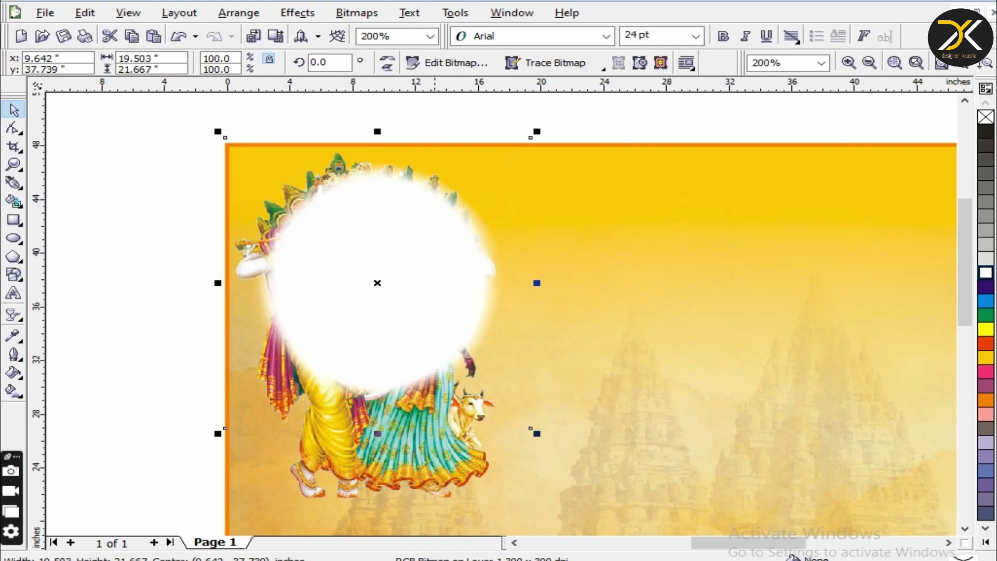
alt+click(233, 158)
key(shift+Page_Up)
Shift the Radha Krishna image slightly right and down, and enlarge the glow behind it to about 21.2 × 23.5 inches.
drag(130, 116, 568, 396)
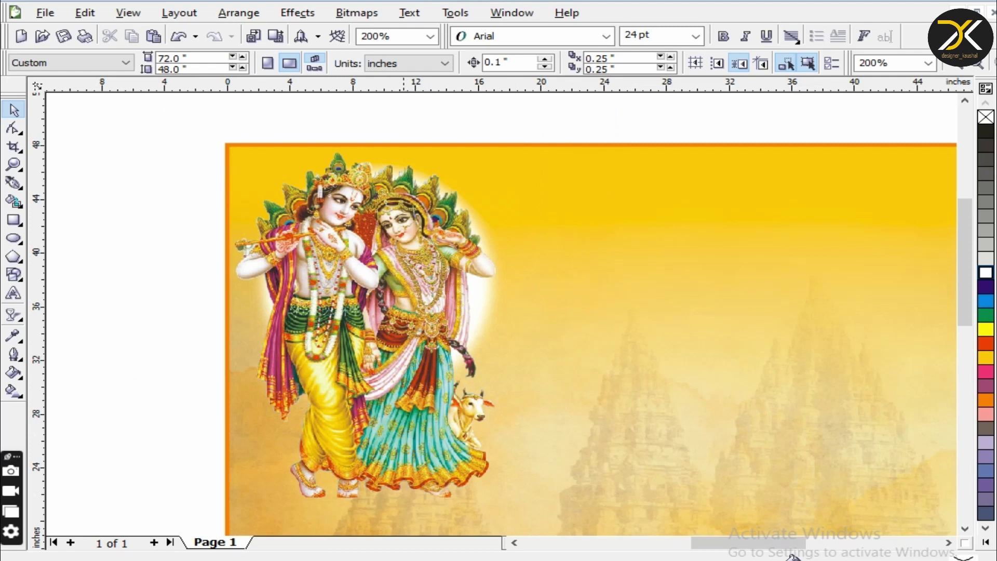
key(ctrl+z)
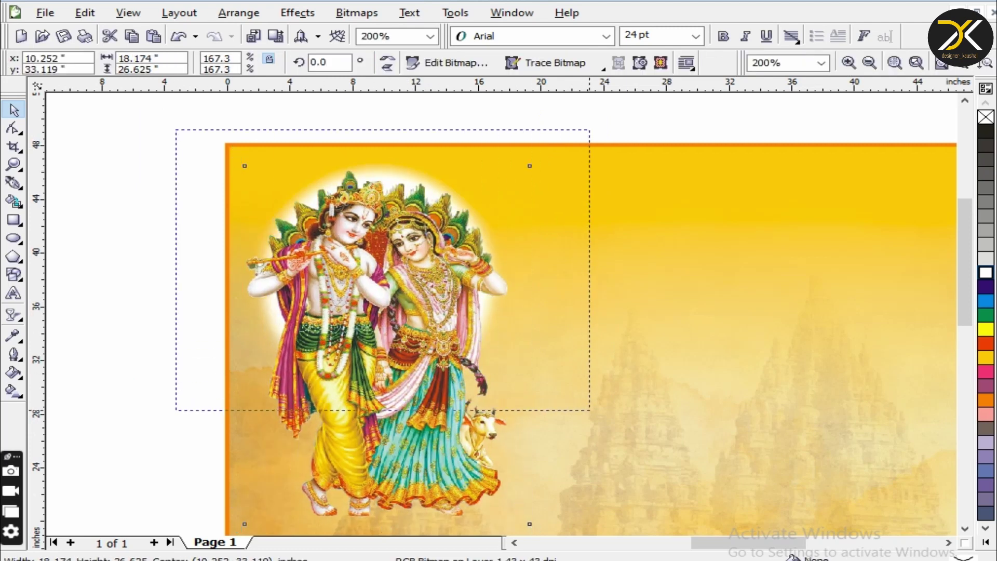
key(ctrl+z)
drag(537, 132, 551, 119)
Crop the white glow at the banner's top and left edges, leaving it about 20.3 × 21.7 inches.
click(13, 146)
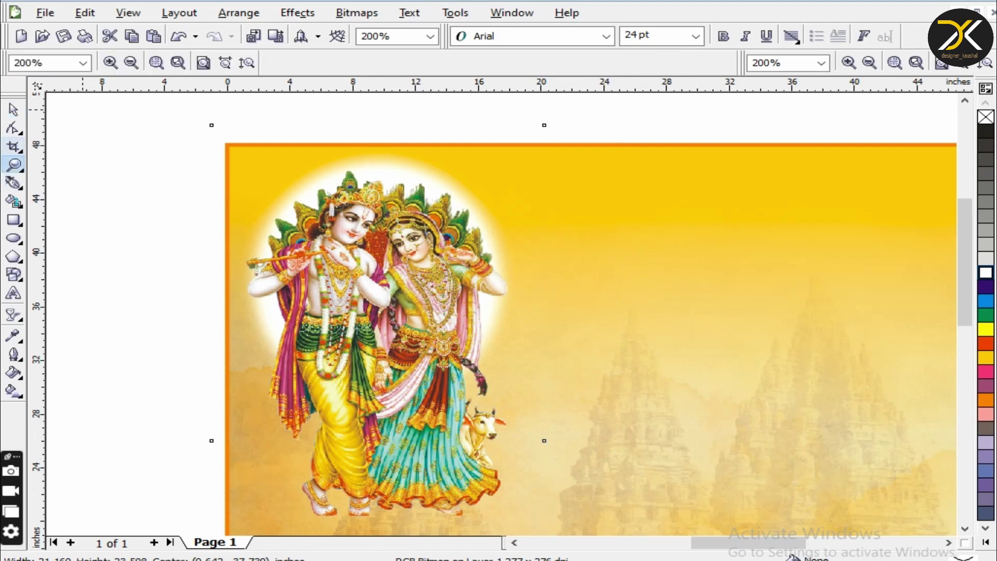
click(49, 154)
drag(226, 148, 583, 439)
double_click(583, 439)
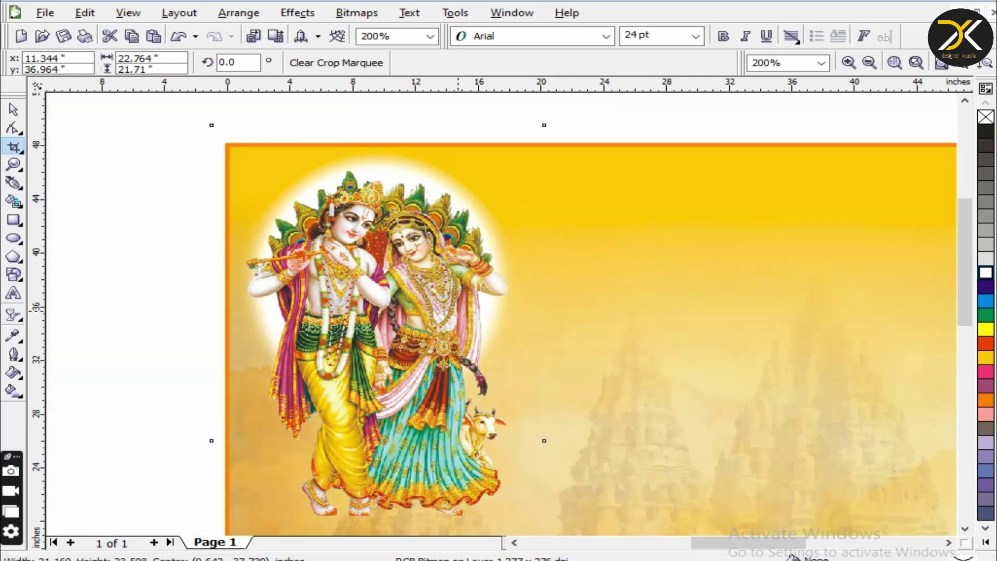
key(space)
Apply a uniform transparency of slightly more than 50 to the white glow.
click(13, 315)
click(86, 63)
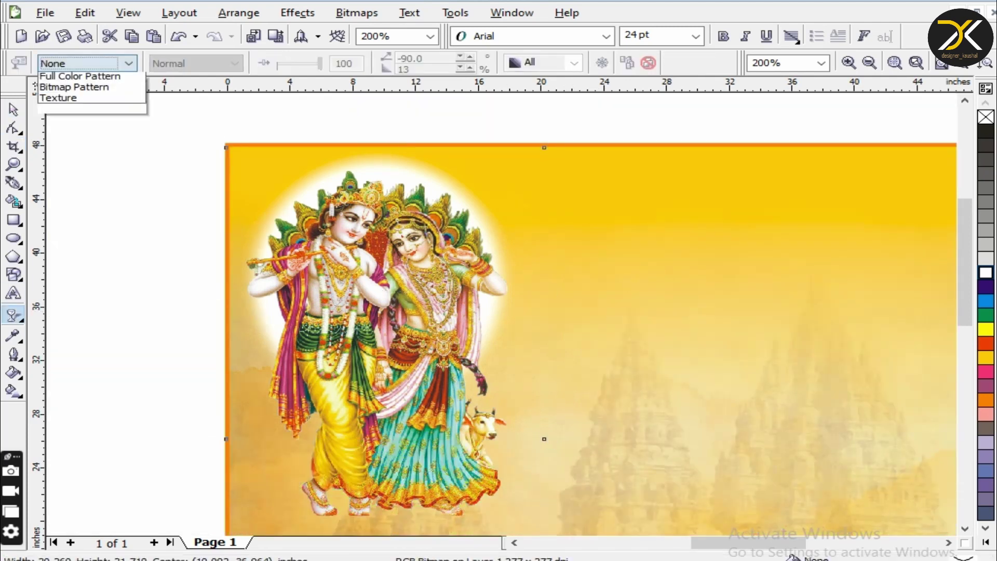
click(62, 86)
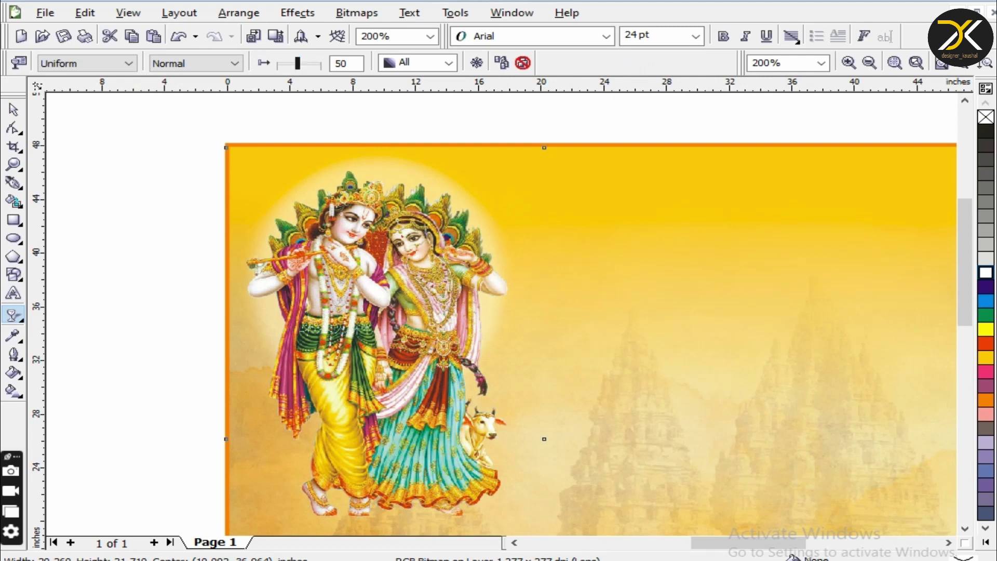
drag(297, 63, 300, 63)
key(space)
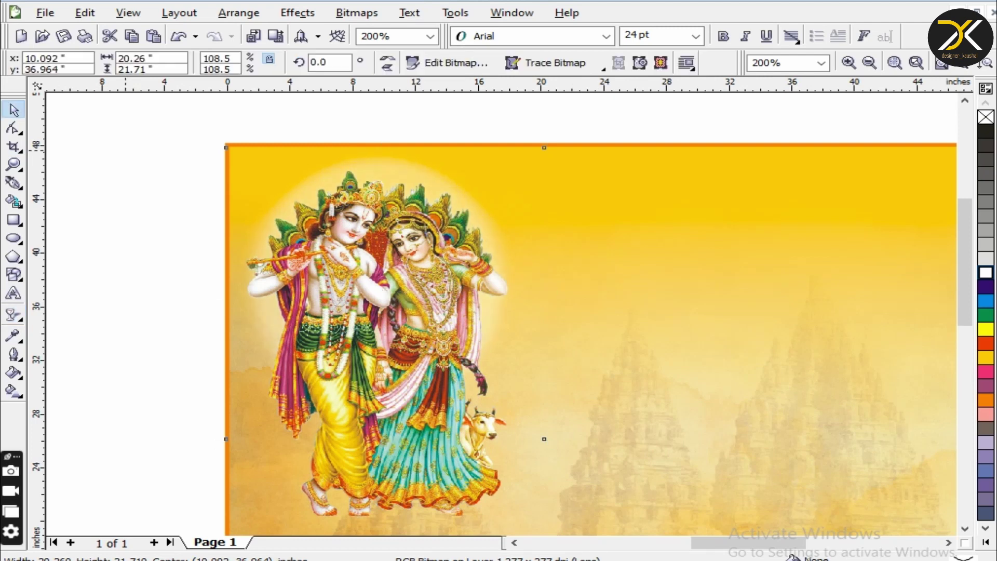
Move the Radha Krishna image and its glow together closer to the banner's upper-left corner.
key(Escape)
click(387, 344)
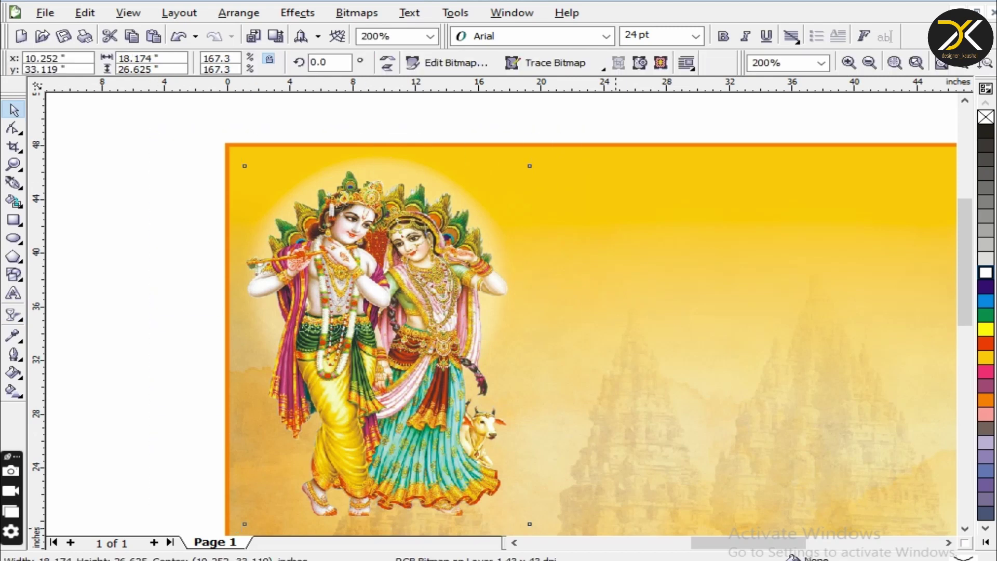
scroll(499, 311, down, 1)
key(ctrl+z)
key(ctrl+z)
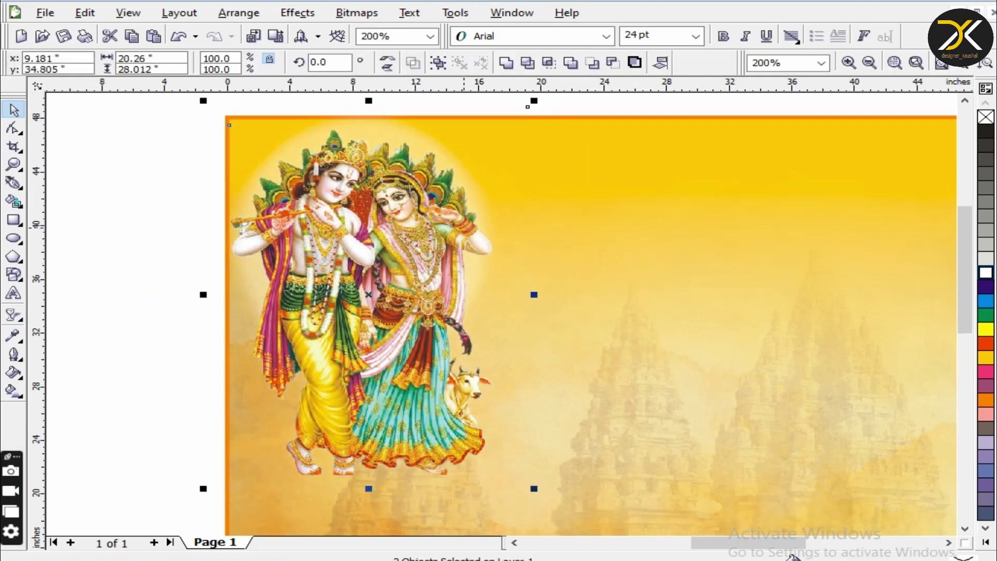
key(Escape)
key(Tab)
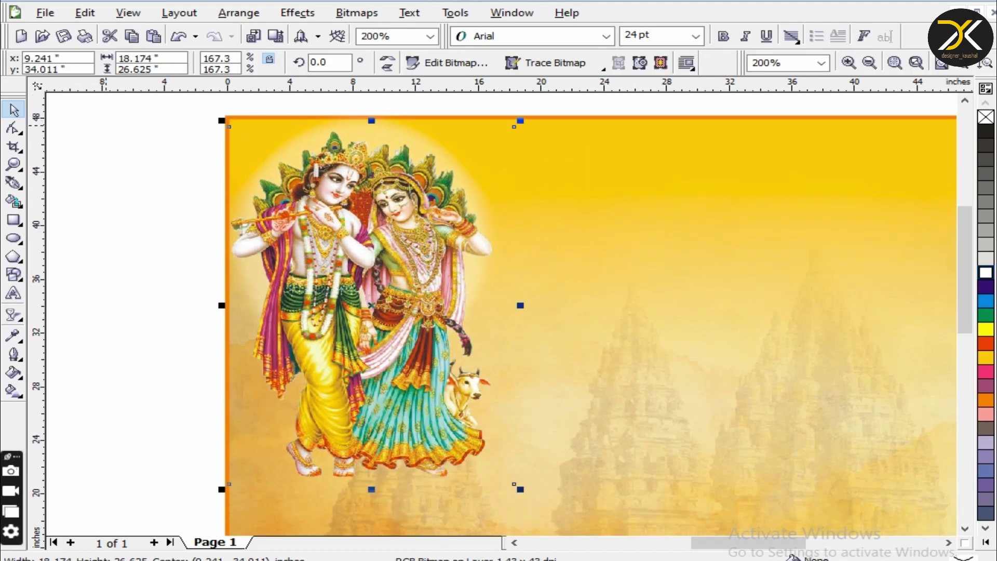
Crop the part of the glow overhanging the banner frame, leaving it about 19.2 × 21 inches.
key(Escape)
key(Tab)
drag(225, 115, 578, 418)
key(Return)
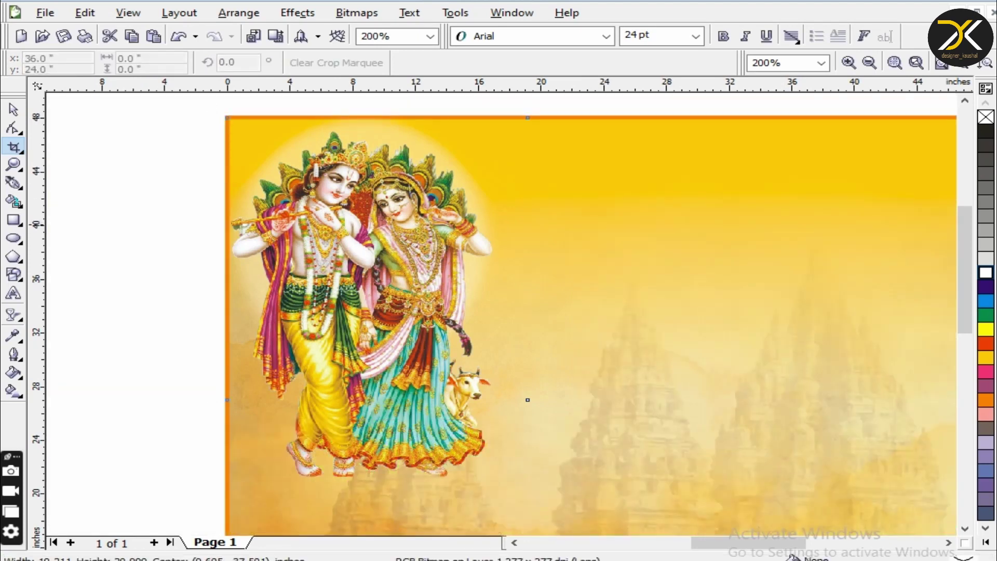
scroll(499, 312, down, 2)
key(space)
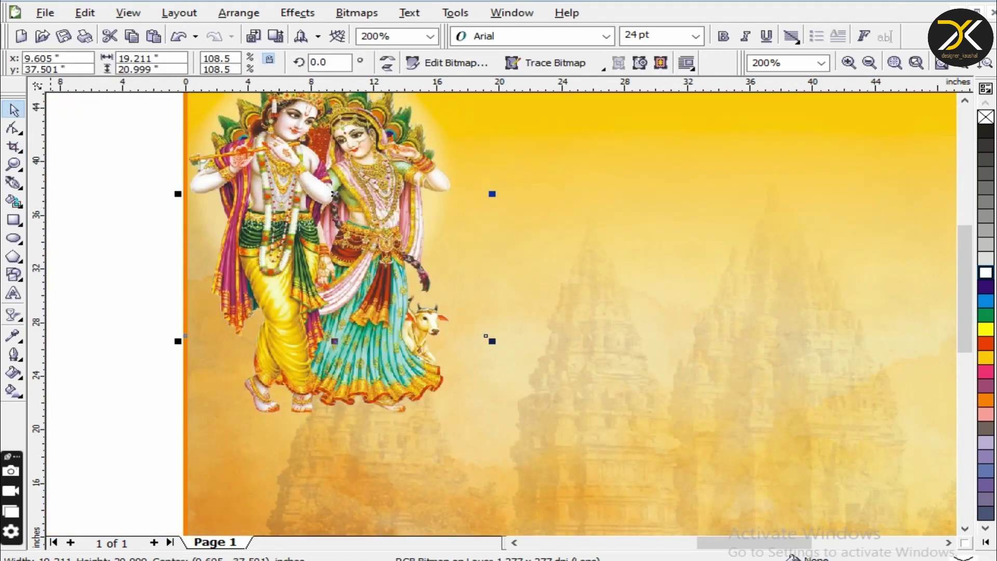
Group the Radha Krishna image with its glow and enlarge the group very slightly at the banner's upper-left corner.
scroll(425, 304, down, 3)
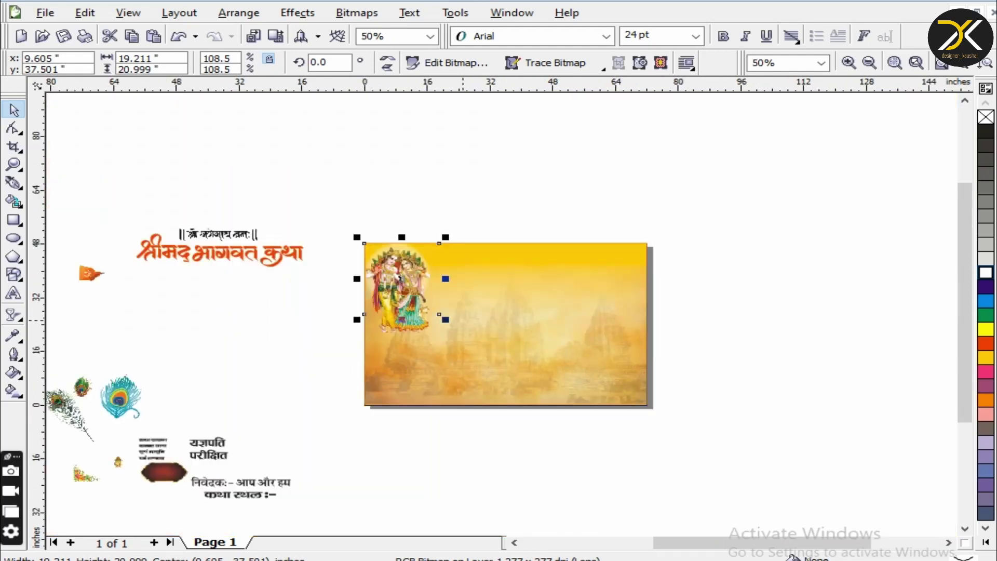
scroll(424, 326, up, 2)
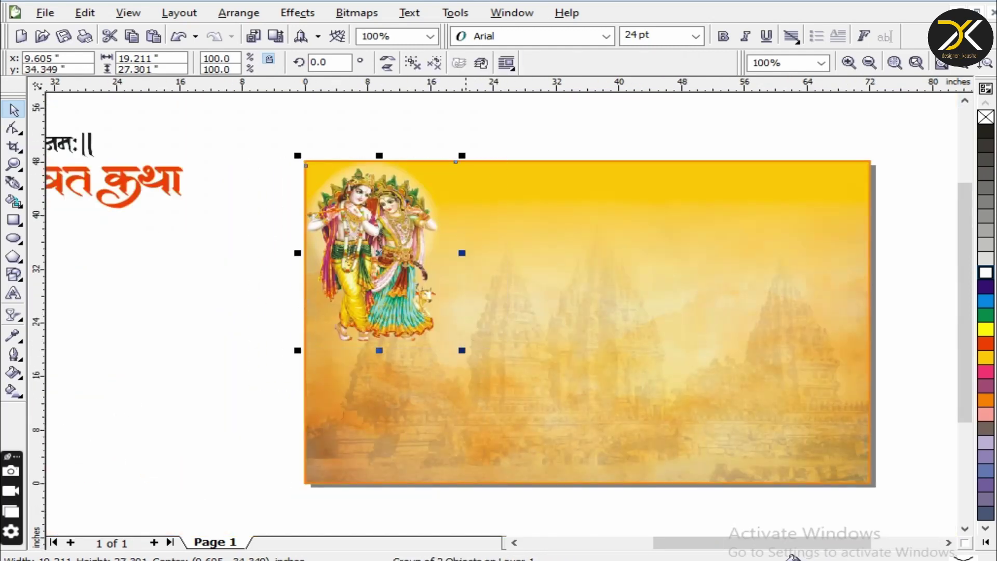
drag(445, 343, 447, 344)
click(310, 139)
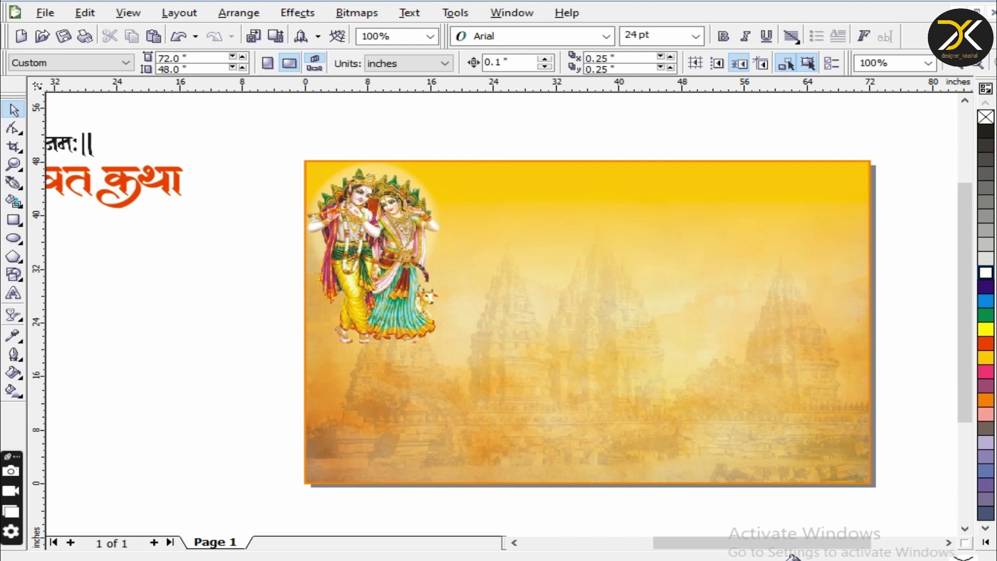
Place the "|| श्री गणेशाय नमः ||" bitmap above the banner and trace it as Line art with the background removed.
drag(72, 146, 588, 132)
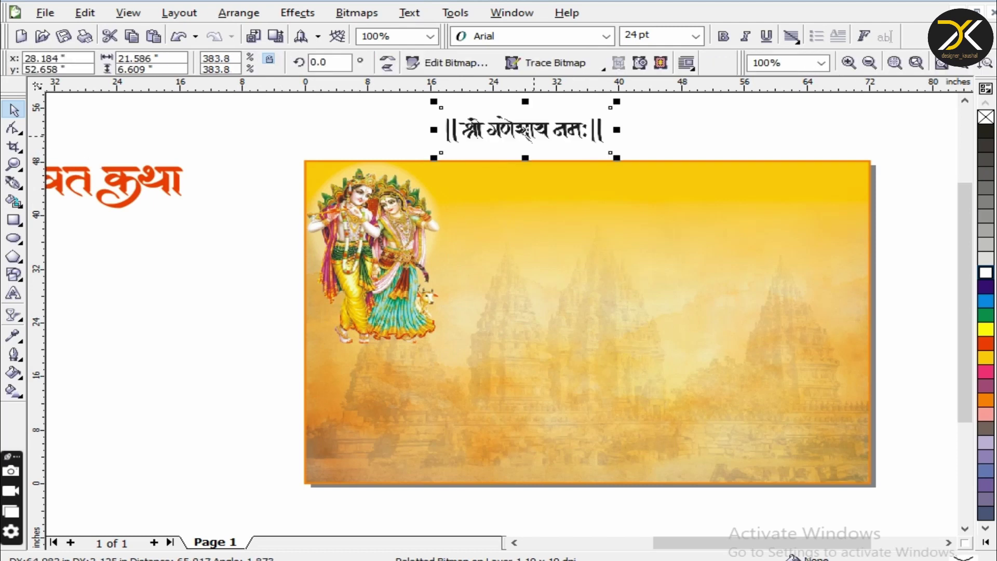
scroll(538, 103, up, 4)
click(555, 63)
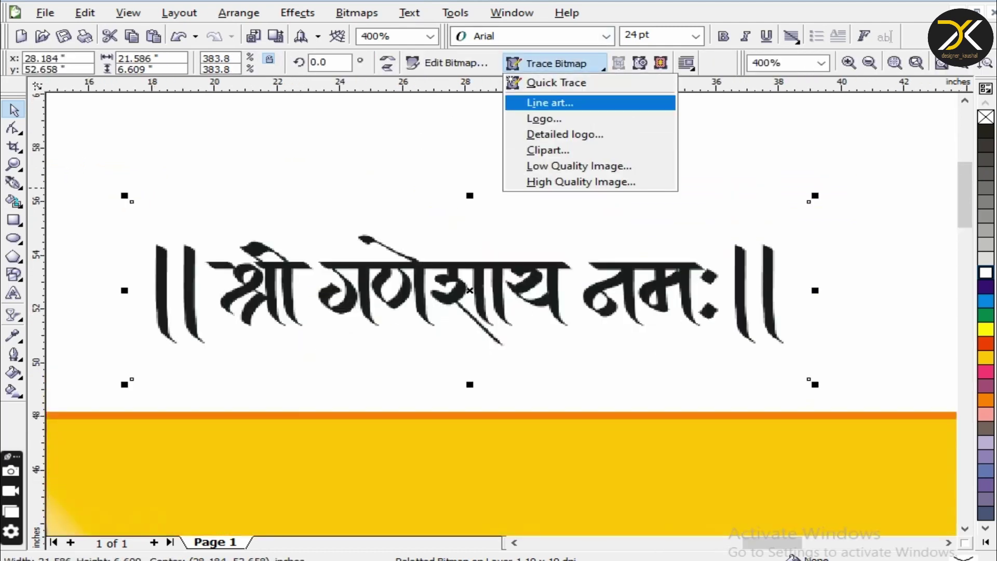
click(545, 98)
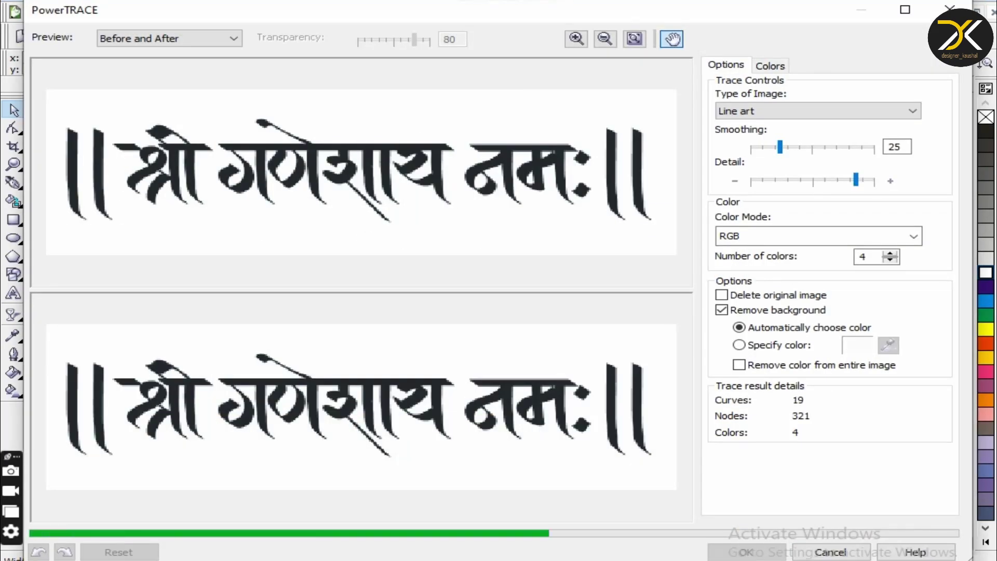
click(774, 552)
Ungroup the traced lettering, placed just above the original bitmap, and delete the off-white patch inside the letter य.
drag(557, 303, 584, 196)
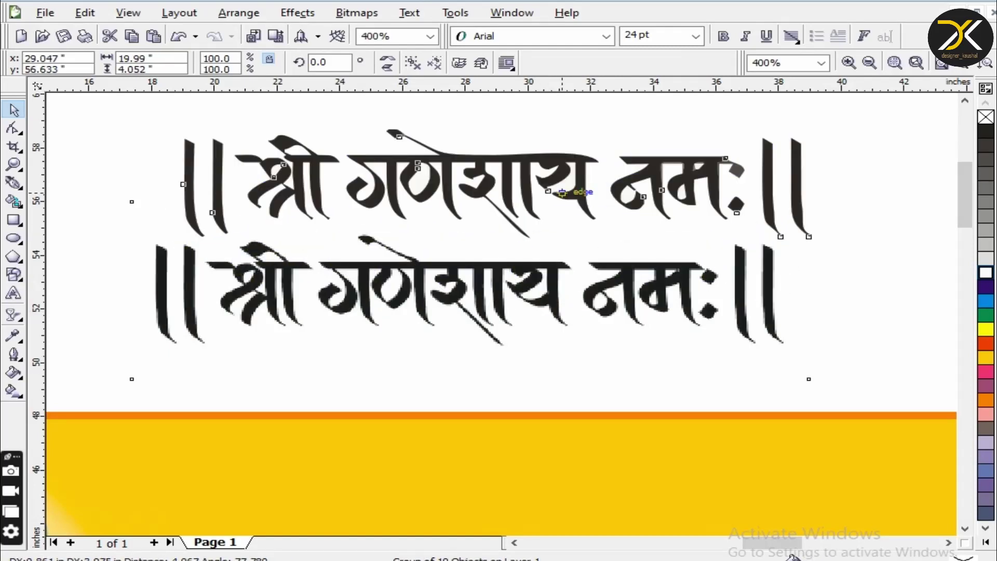
scroll(583, 196, up, 3)
key(ctrl+u)
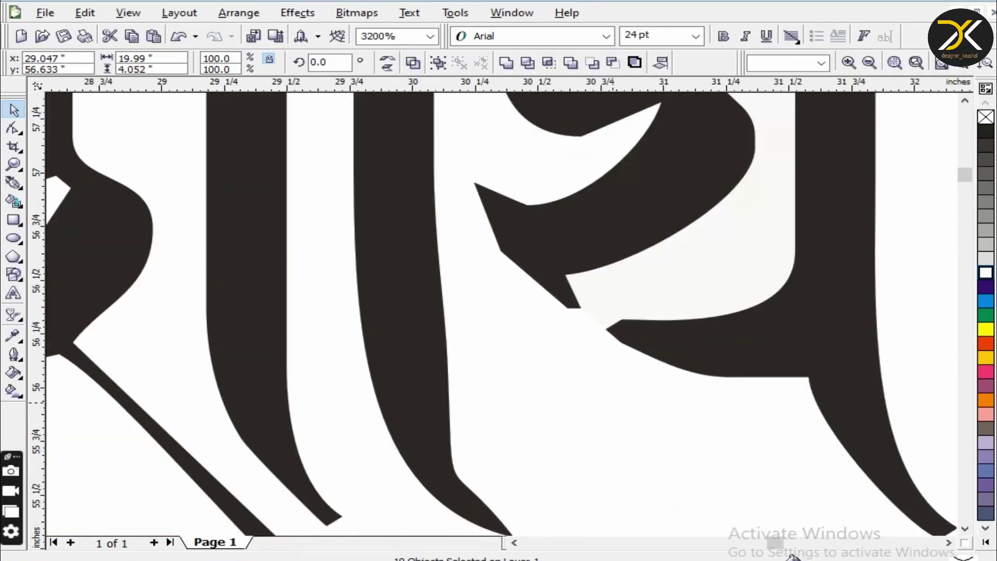
click(594, 320)
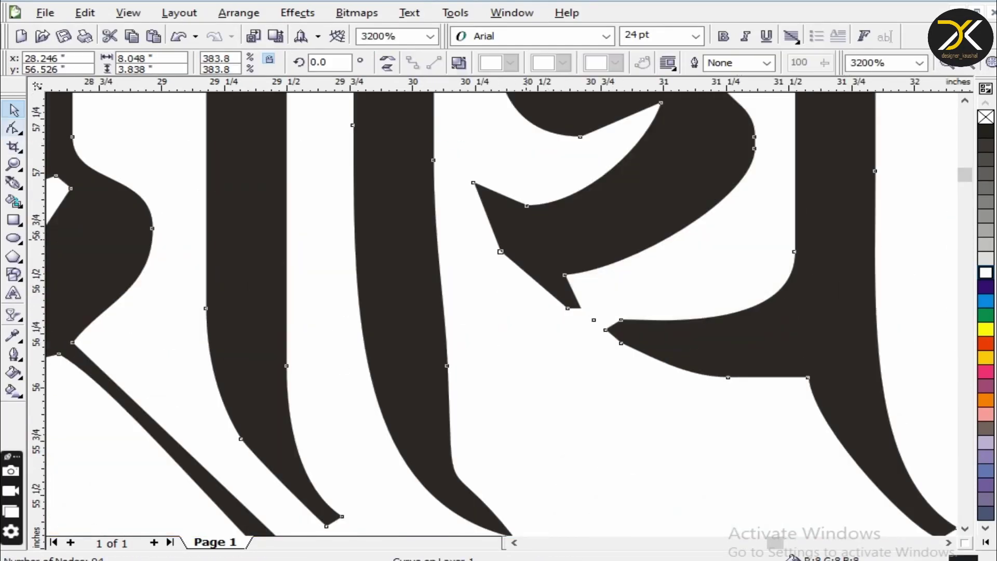
Try to close the gap in the traced letter य by moving its stroke-end nodes onto the lower stroke.
click(574, 310)
scroll(574, 311, up, 1)
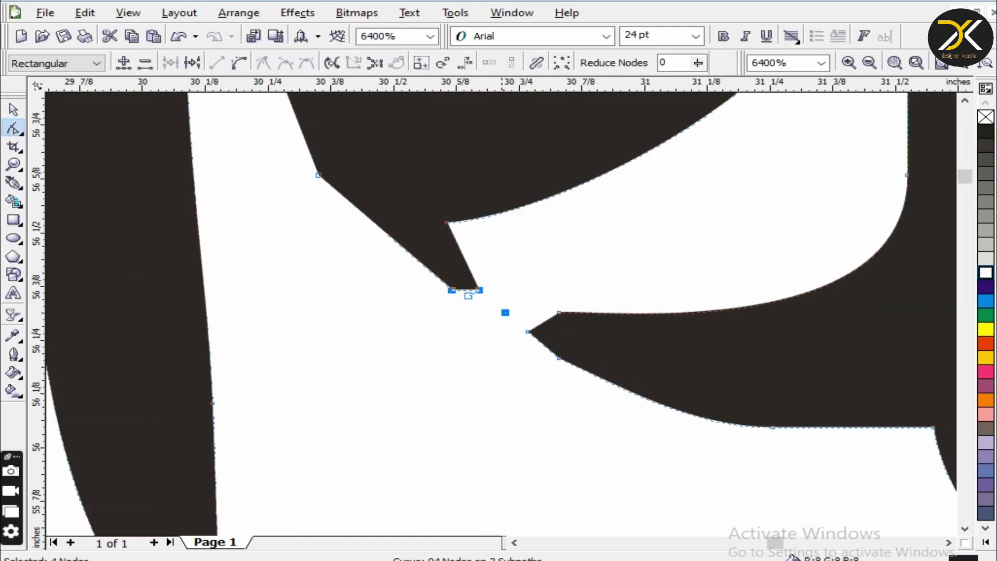
drag(469, 294, 558, 355)
key(space)
key(Escape)
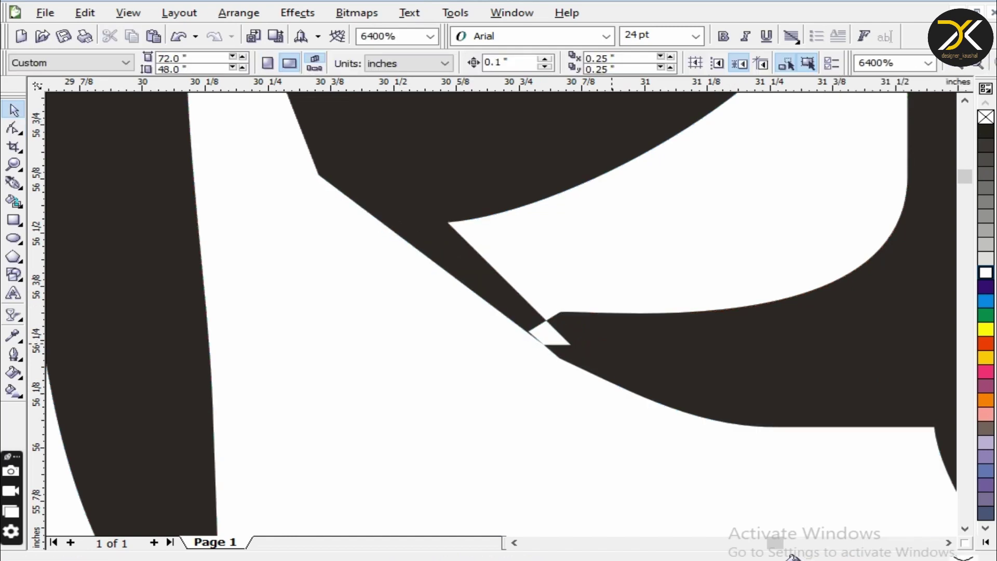
key(Tab)
key(Escape)
key(Tab)
key(space)
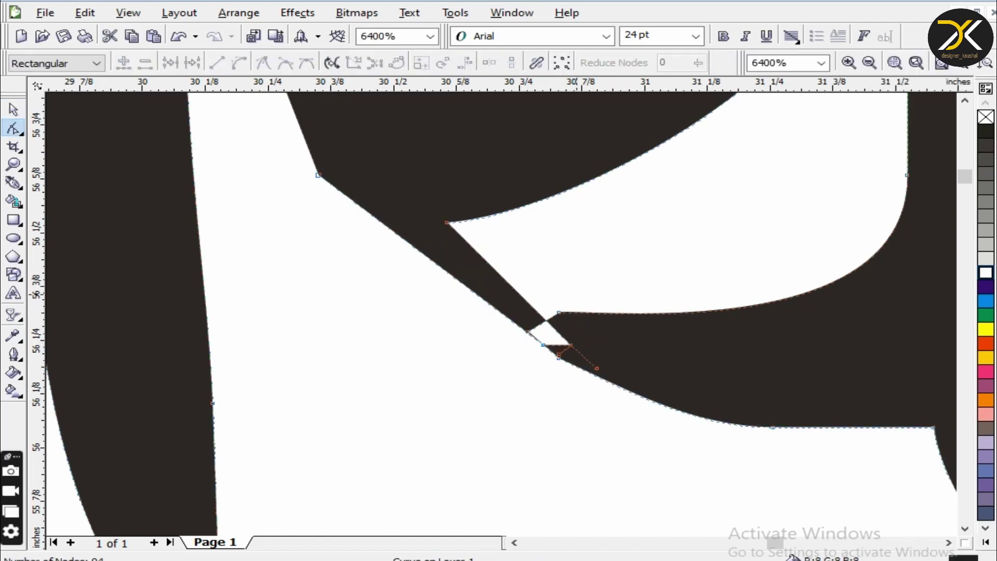
Undo the last node edits on the traced letter य and shift one node at the end of its broken stroke.
key(Delete)
key(ctrl+z)
key(ctrl+z)
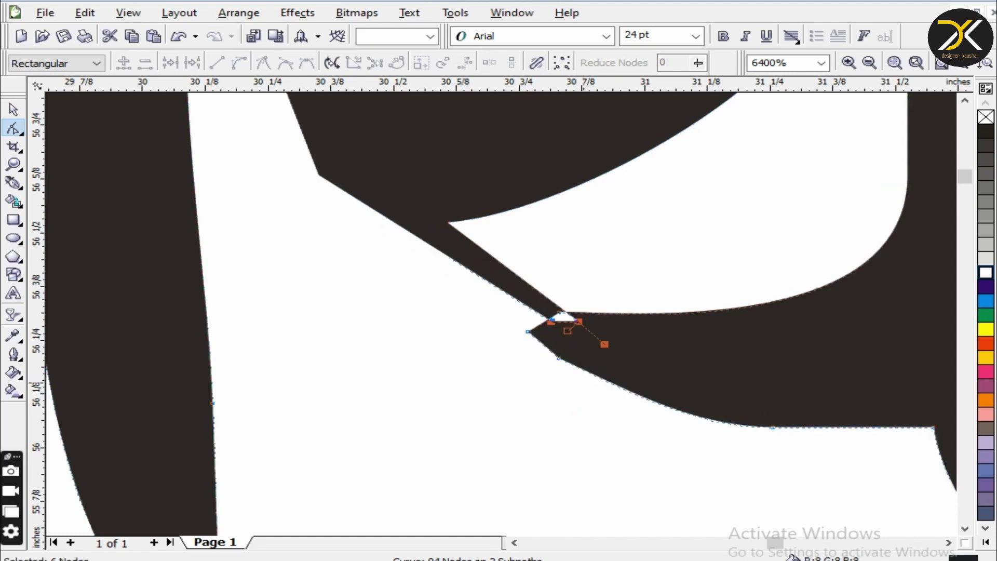
drag(452, 289, 493, 285)
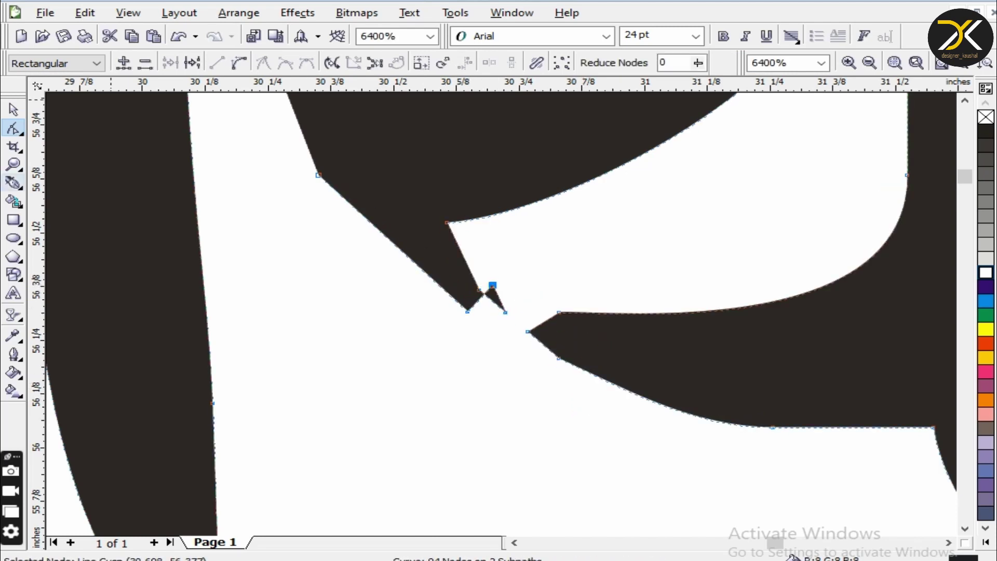
Draw a closed four-point patch across the gap in the letter य, fill it black and weld it to the letter.
key(F5)
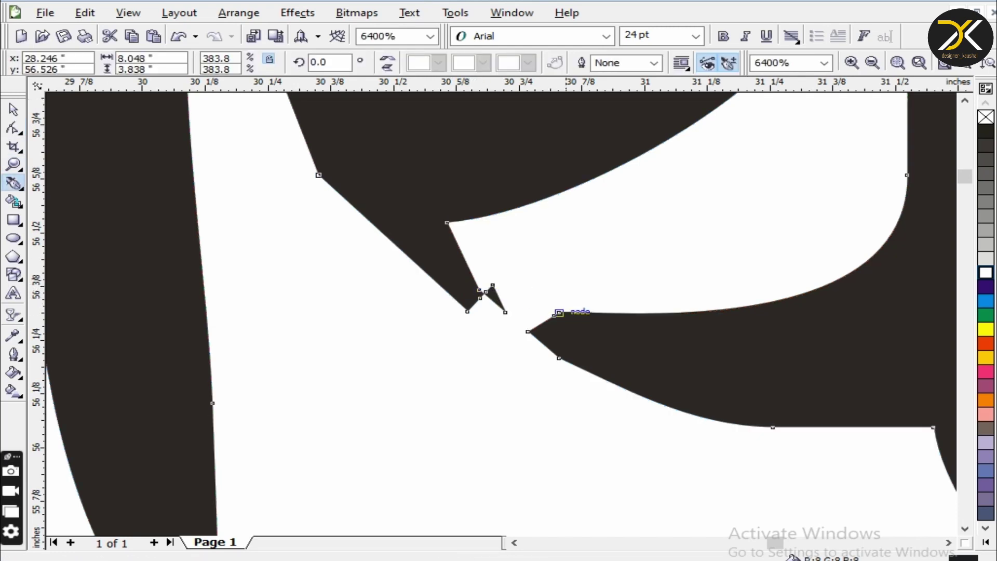
click(568, 312)
click(474, 279)
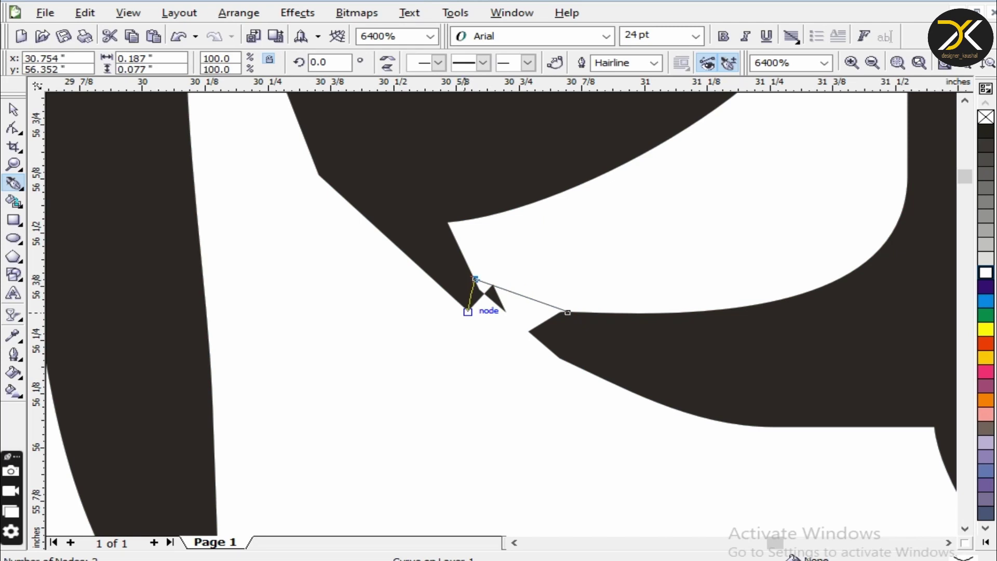
click(535, 338)
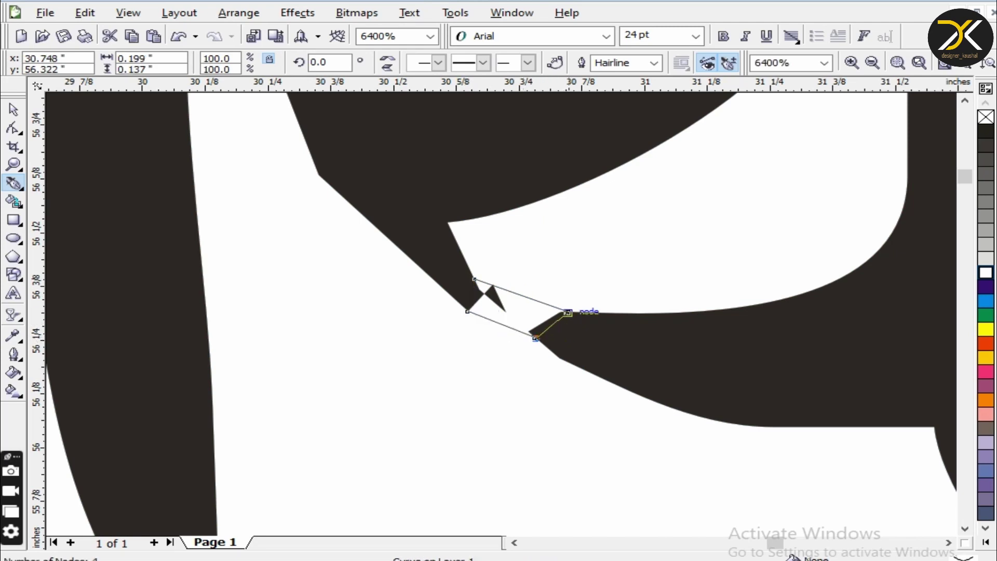
click(568, 312)
key(space)
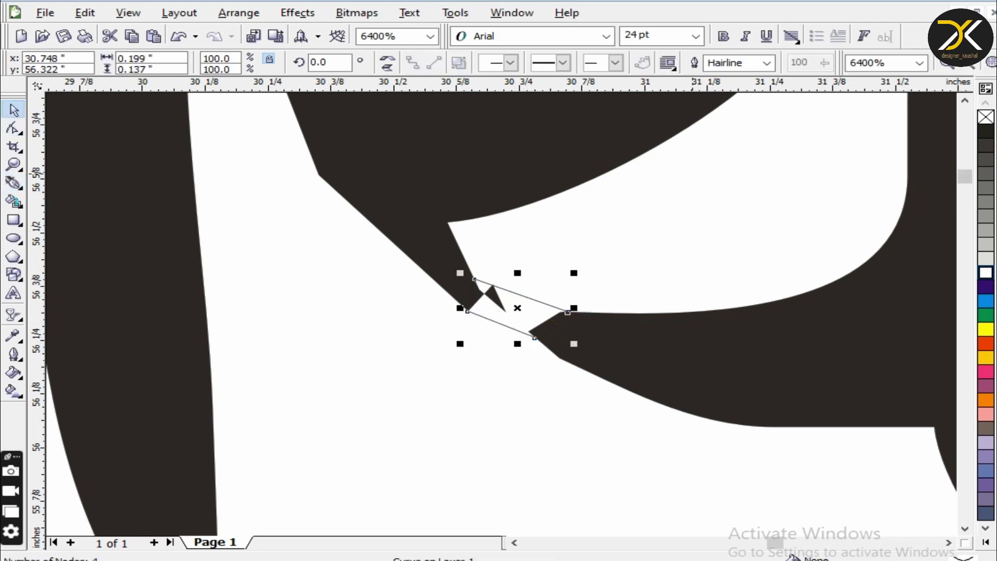
click(985, 132)
key(ctrl+l)
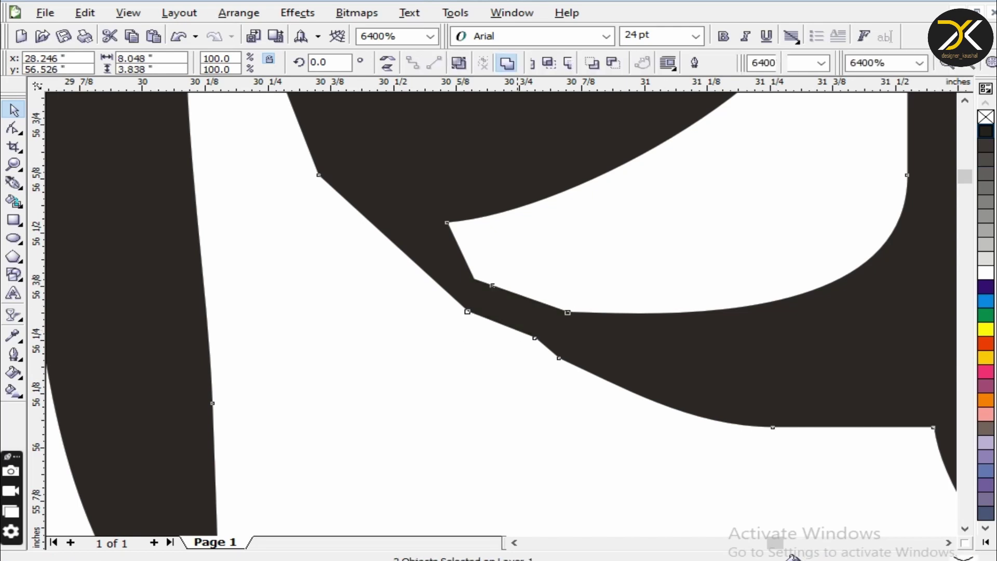
Smooth the outer and inner edges of the repaired stroke in य by deleting the surplus nodes around the join.
key(F10)
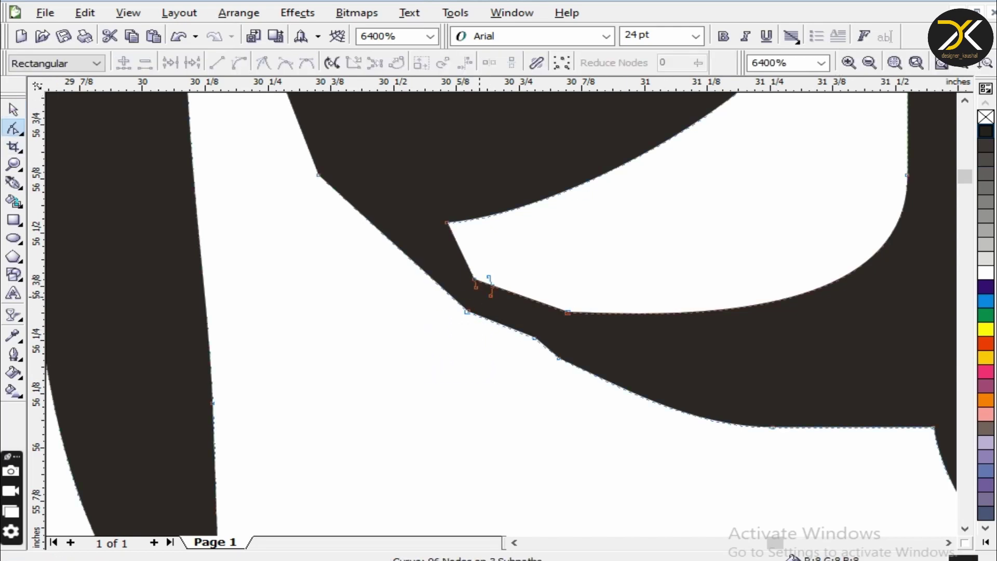
key(Delete)
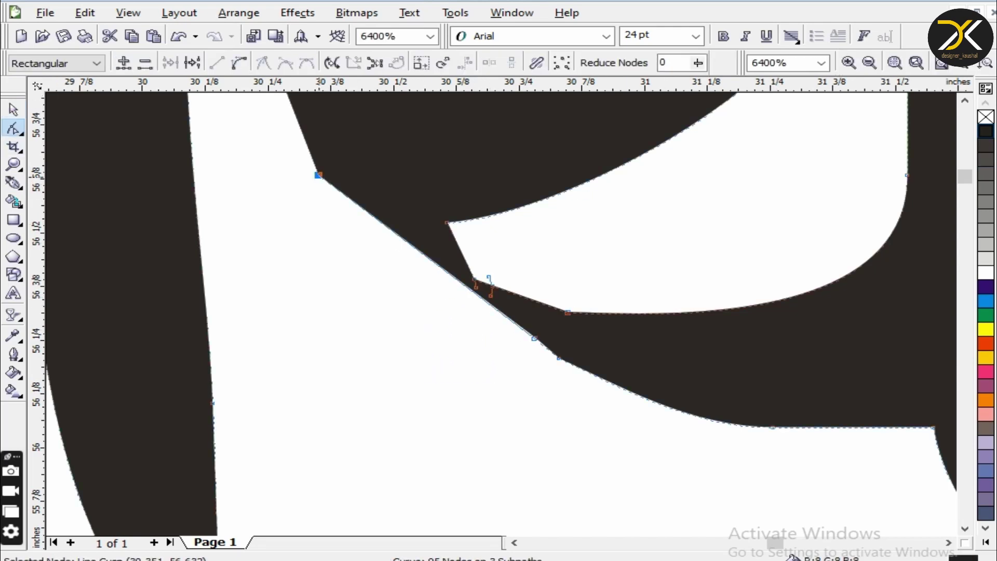
key(Delete)
drag(319, 175, 318, 175)
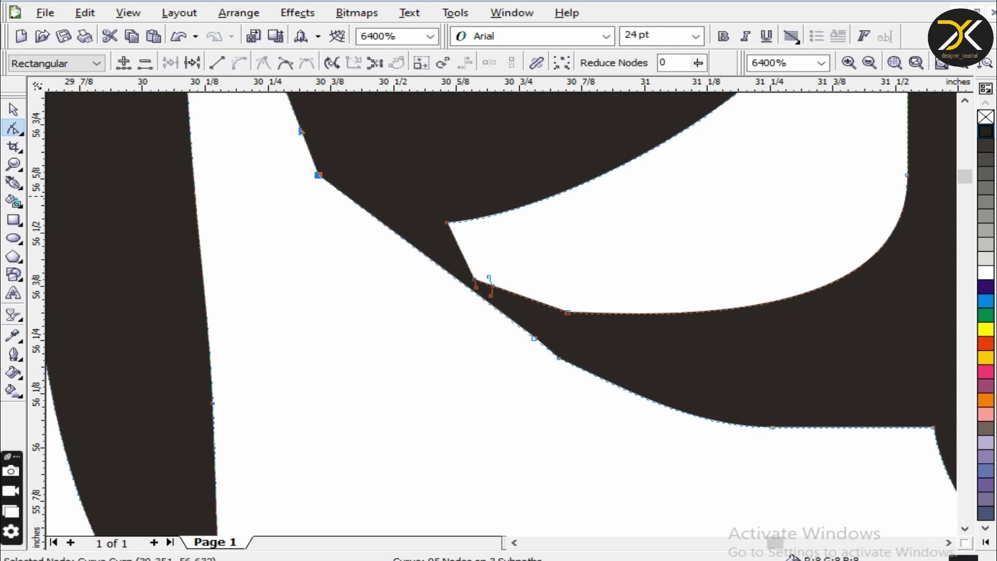
key(Delete)
drag(525, 328, 545, 341)
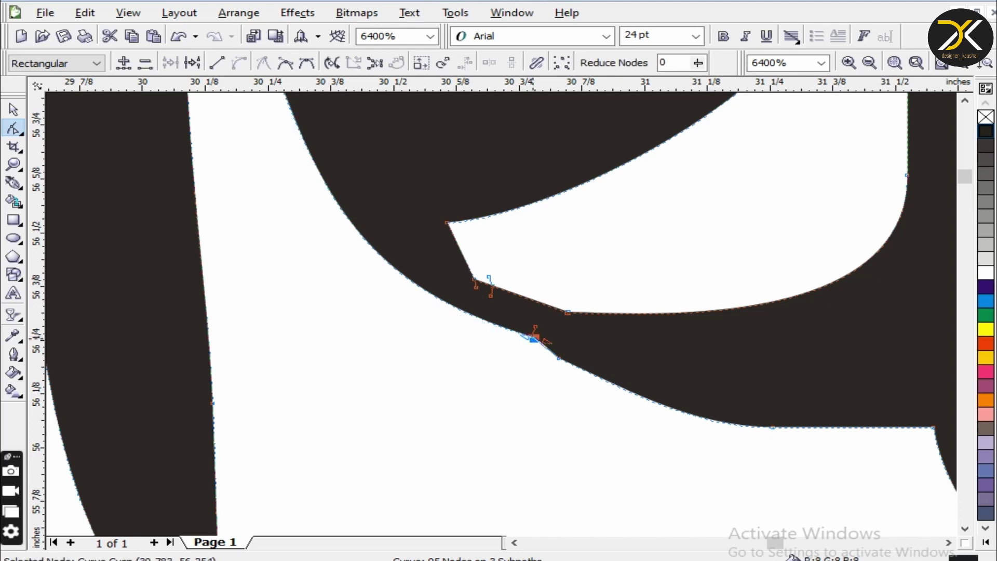
key(Escape)
drag(543, 346, 576, 375)
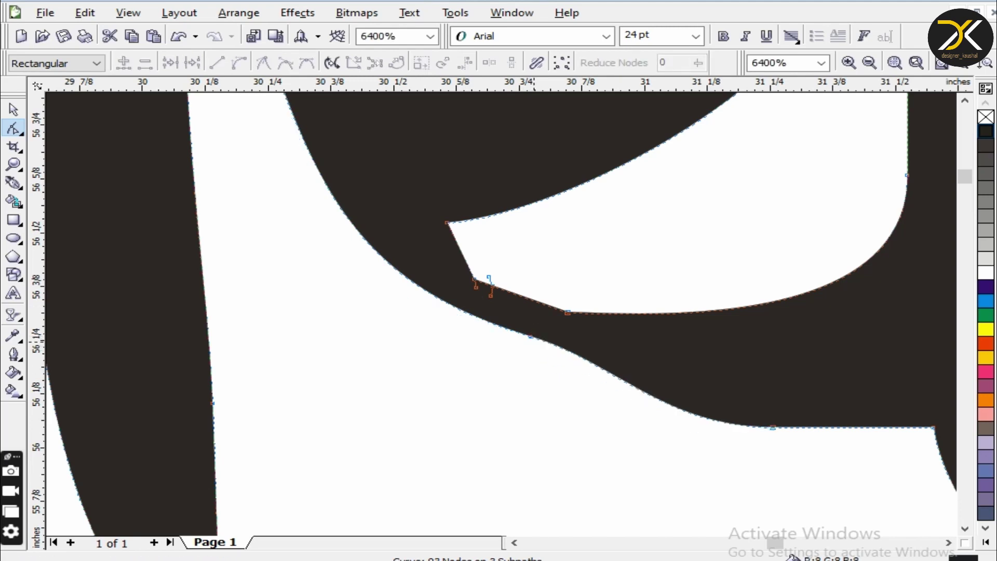
key(Delete)
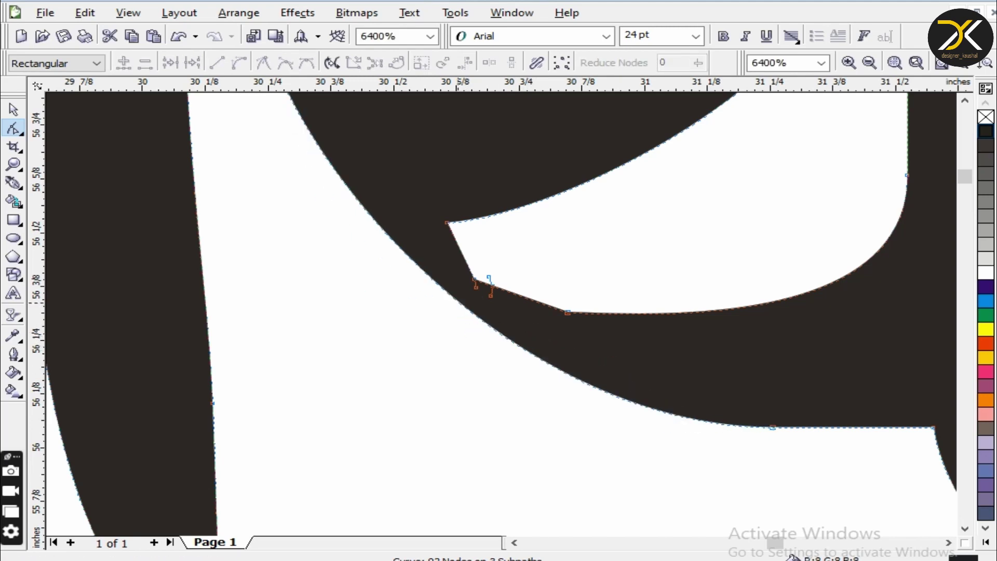
drag(470, 252, 522, 297)
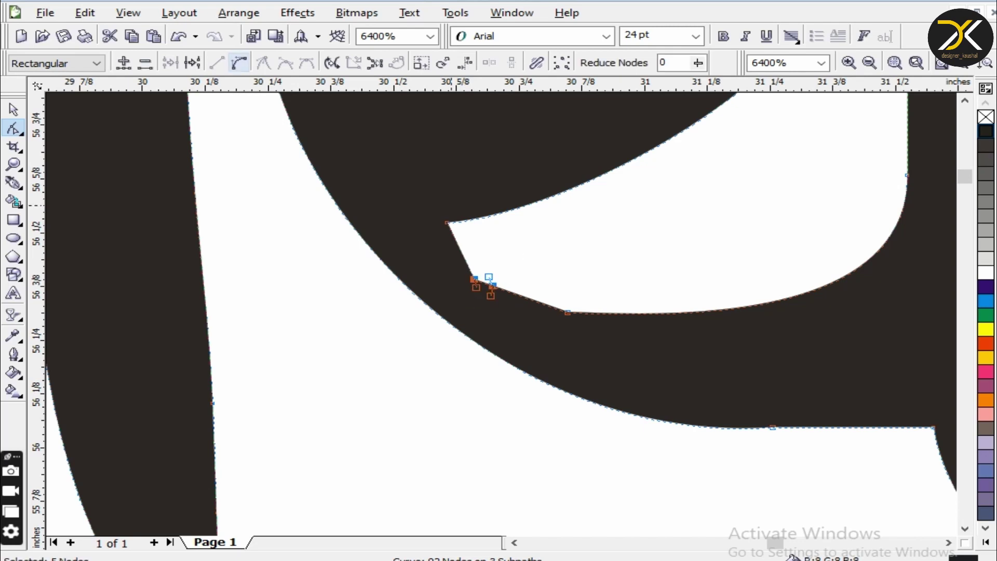
key(Delete)
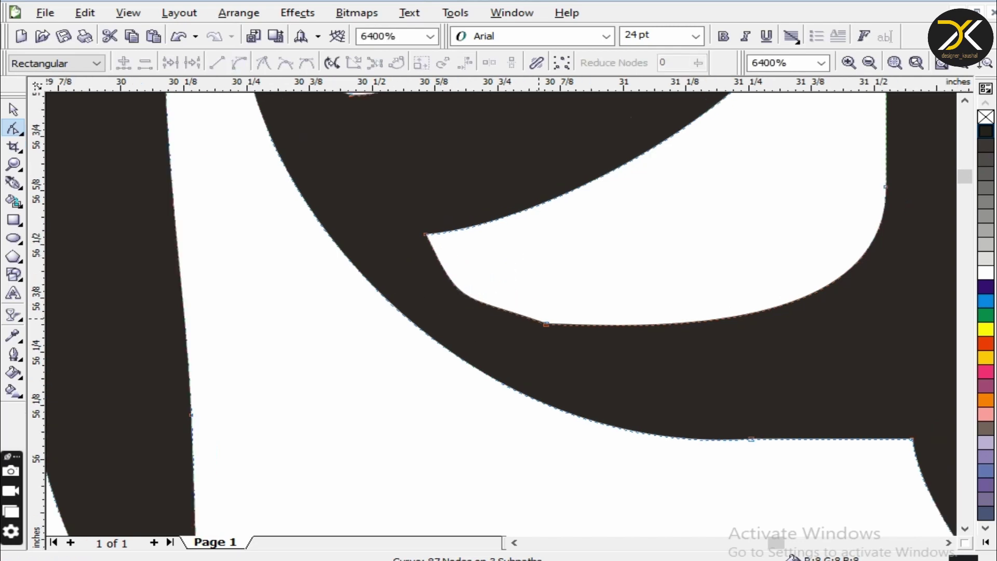
Delete the original bitmap lettering below the traced text.
key(F3)
key(F3)
key(F3)
key(space)
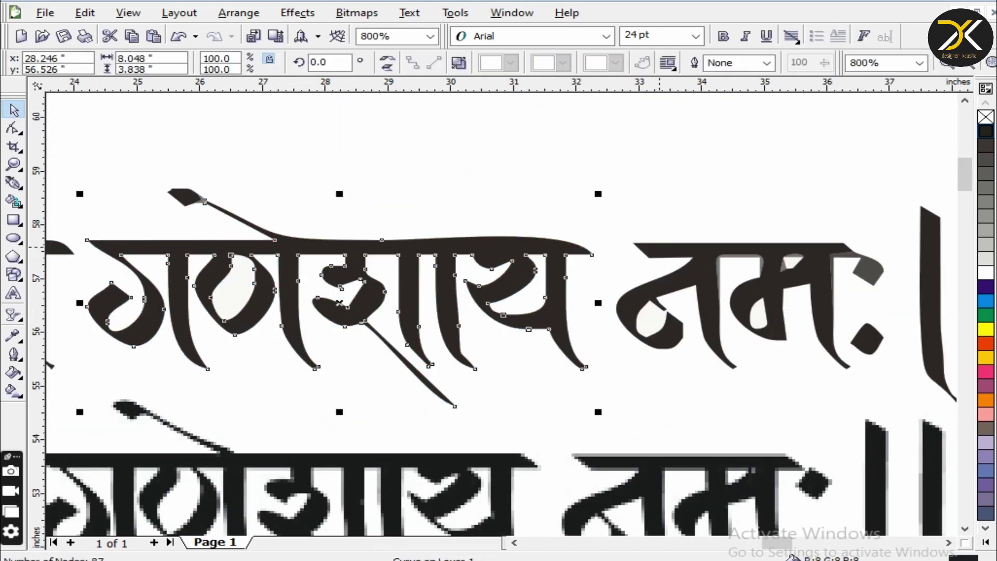
key(F3)
key(Delete)
key(Escape)
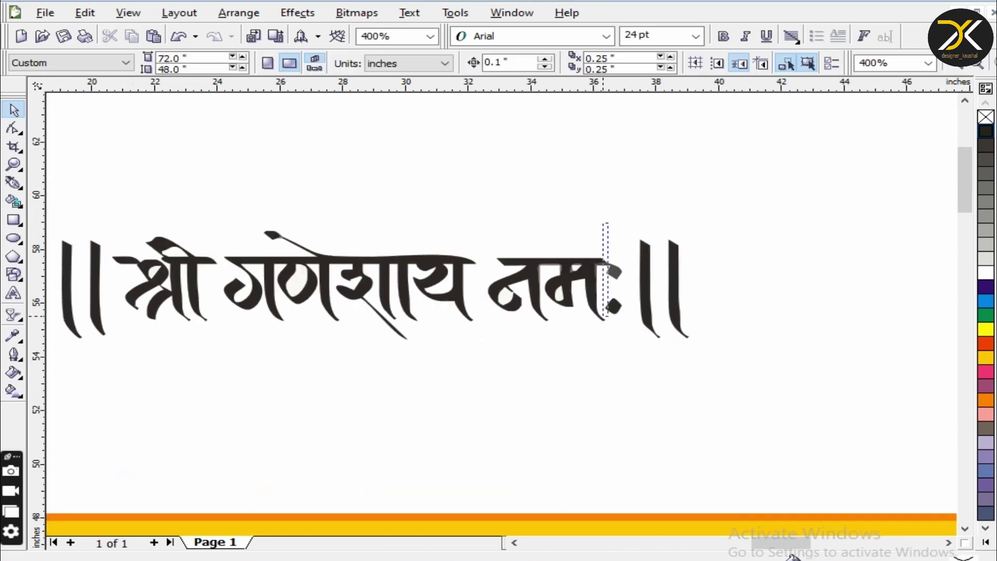
Delete the grey upper dot of नमः, the grey patches around its letters and the off-white pieces inside म.
key(F3)
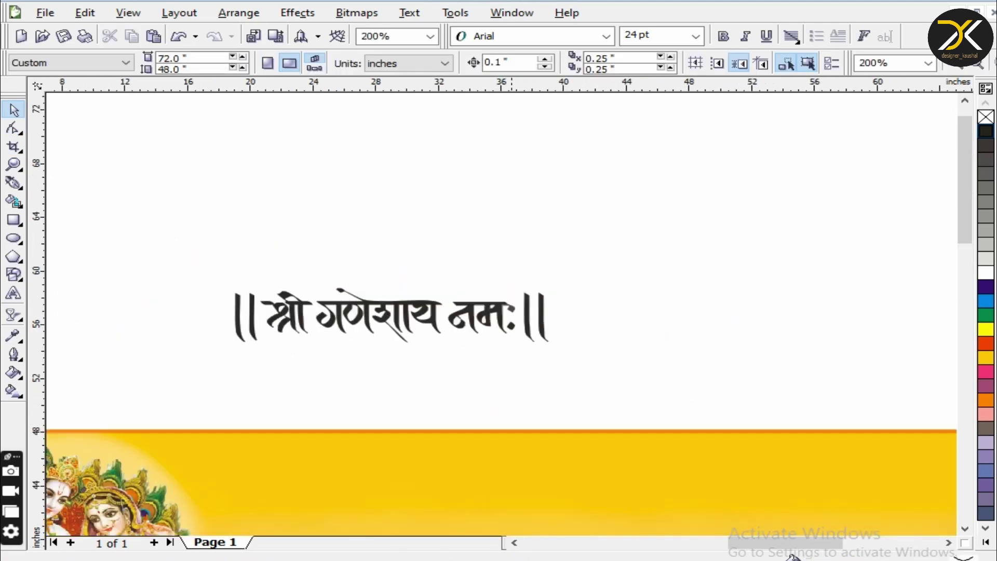
key(shift+F2)
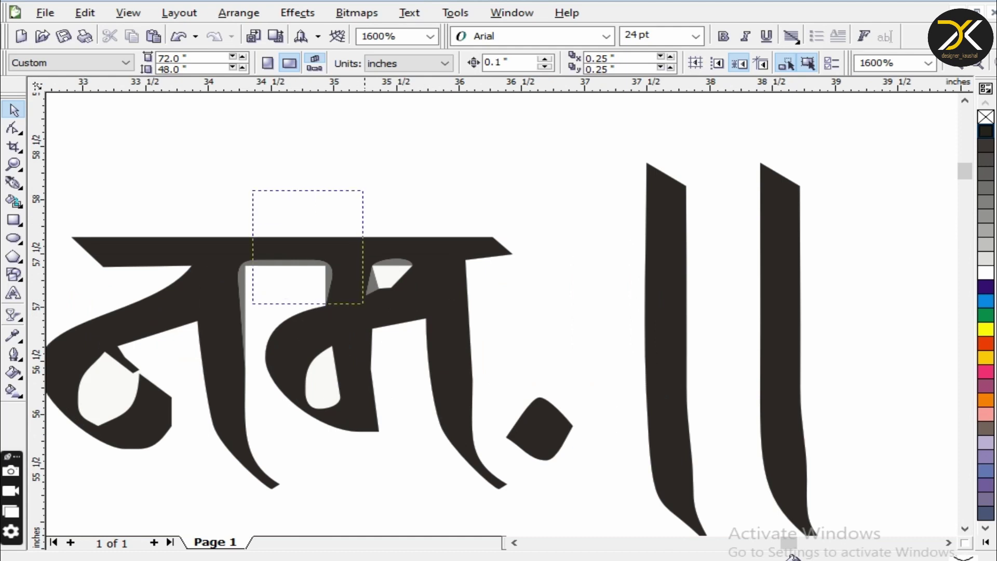
key(Tab)
key(ctrl+k)
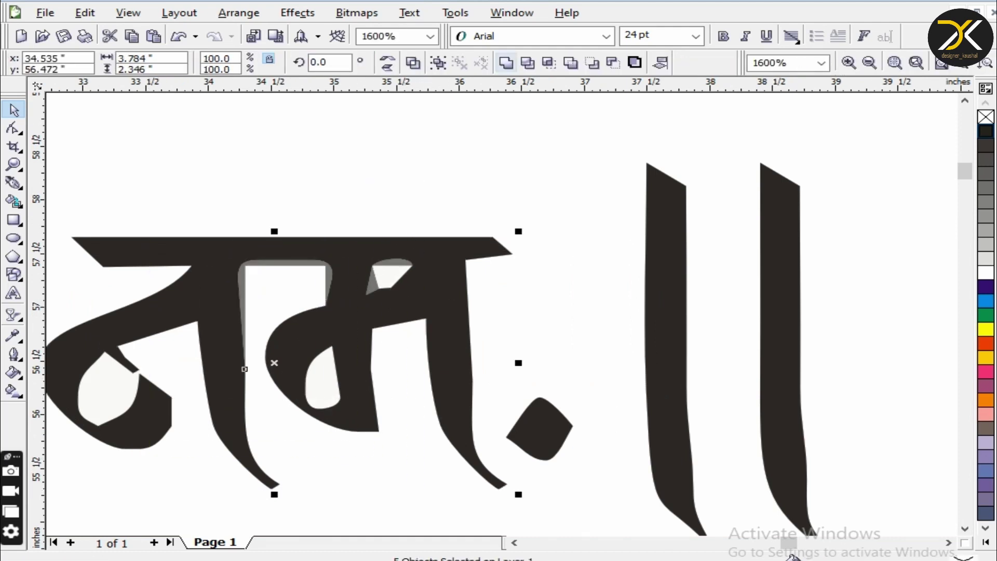
key(Escape)
Place a copy of the lower diamond dot directly above it to rebuild the colon of नमः.
click(572, 427)
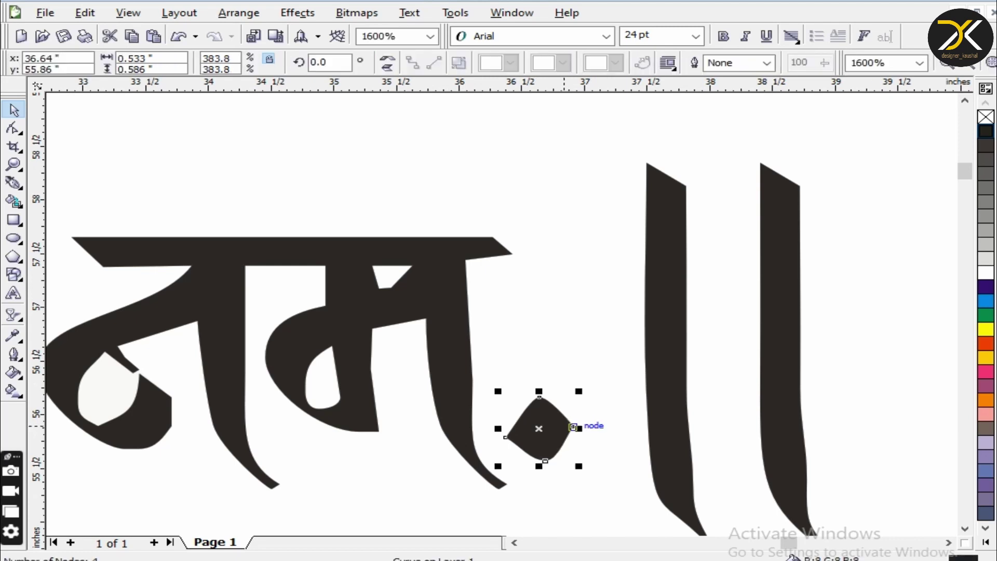
drag(571, 426, 563, 305)
key(Escape)
Draw a closed four-point patch bridging the gap in the loop of the letter न.
click(136, 400)
scroll(136, 400, up, 2)
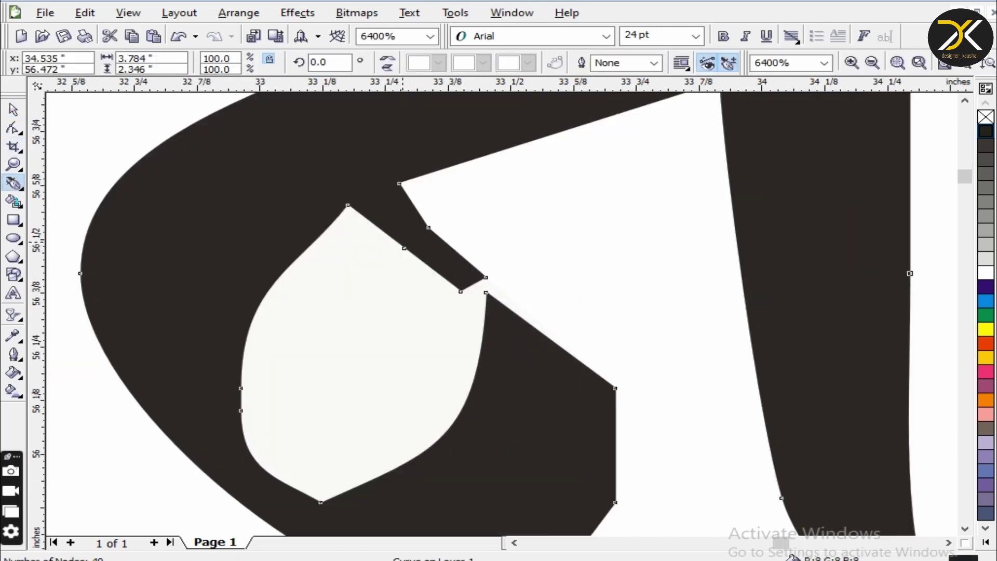
drag(433, 269, 516, 364)
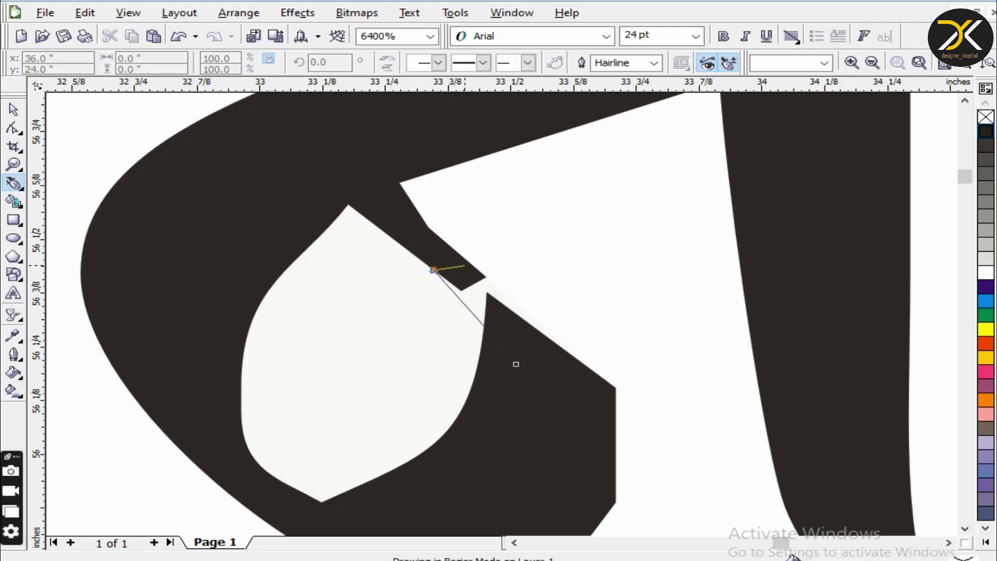
drag(486, 292, 528, 331)
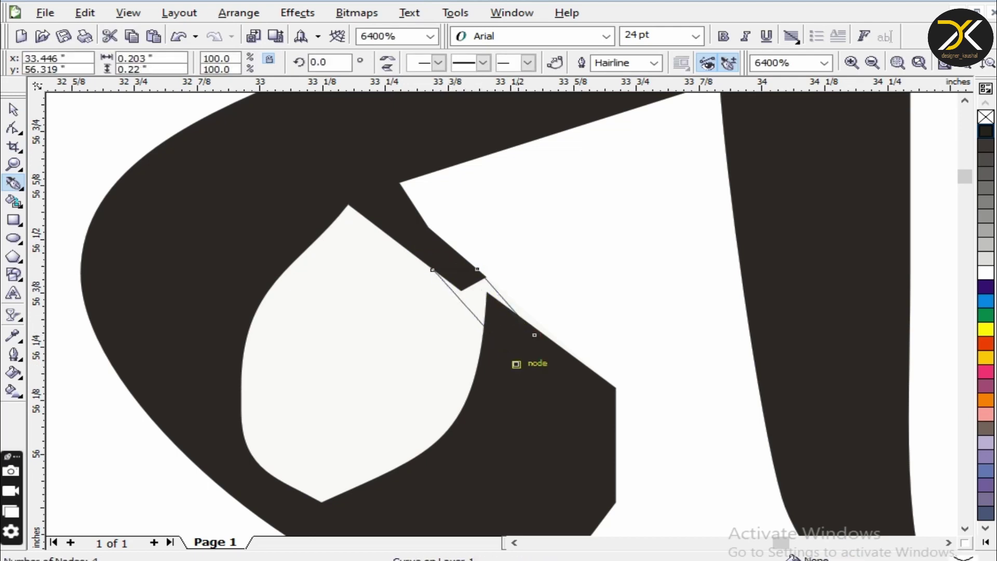
key(space)
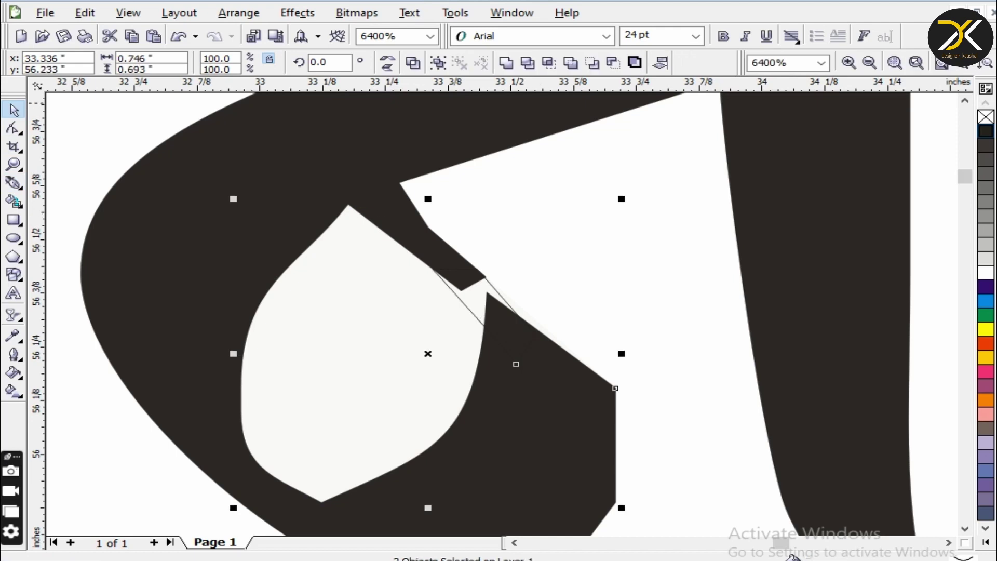
key(ctrl+l)
key(ctrl+z)
key(ctrl+a)
key(ctrl+l)
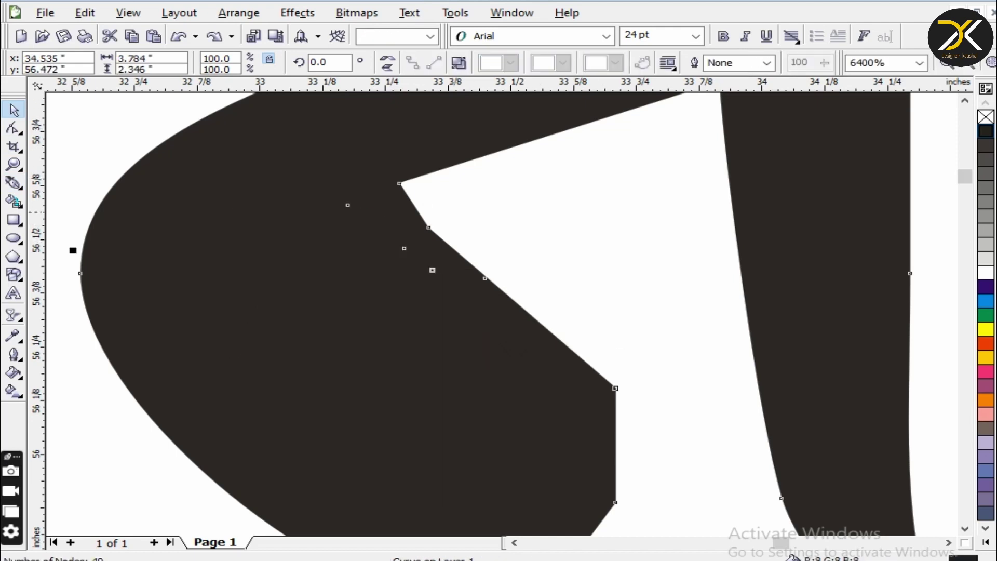
key(Escape)
Fill the bridging patch black and weld it to the letter न, keeping the off-white loop piece separate.
click(483, 316)
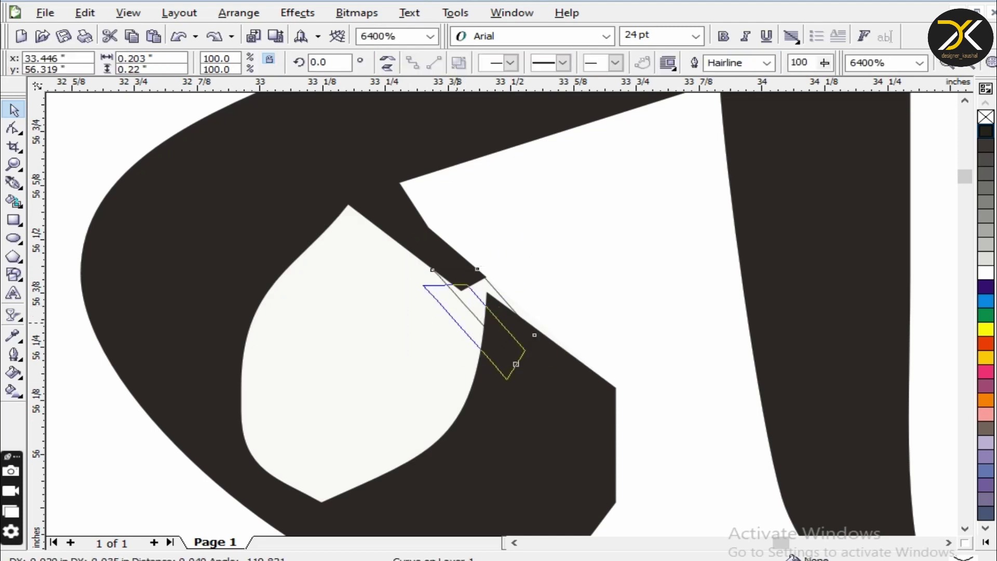
key(Delete)
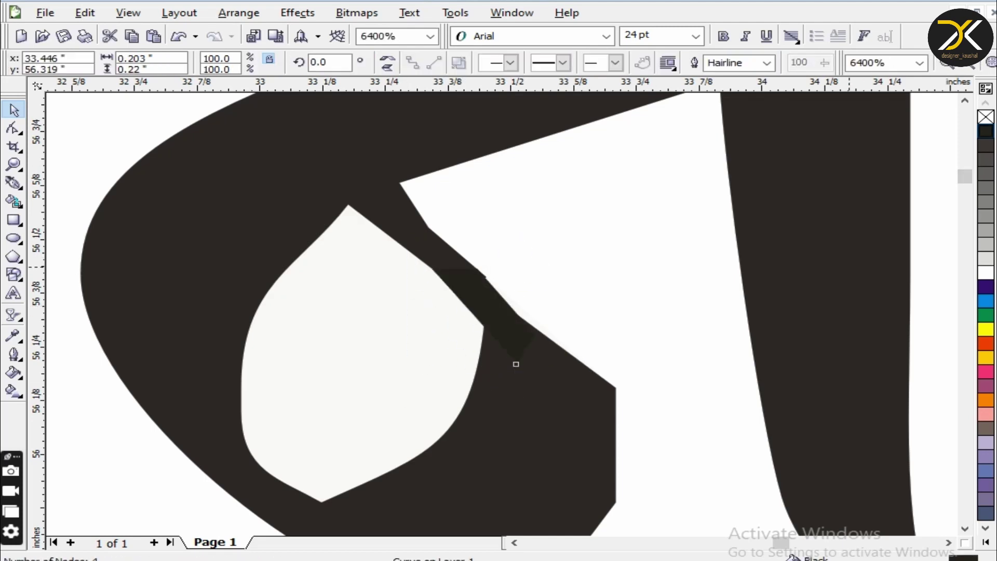
key(ctrl+a)
key(ctrl+l)
key(Escape)
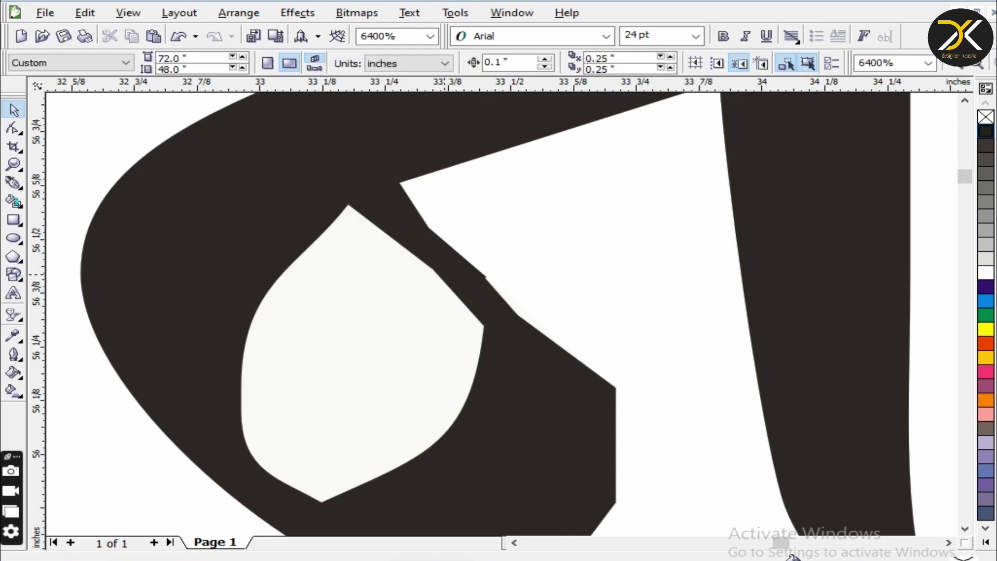
Smooth the outer edge of the repaired loop in न by deleting the extra node at the join.
key(ctrl+a)
key(F10)
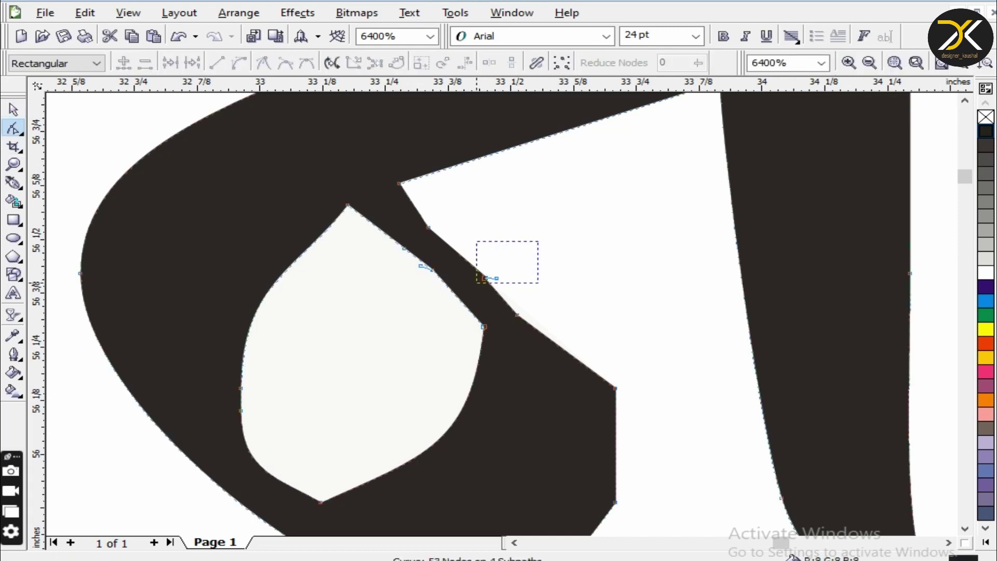
drag(478, 283, 477, 283)
key(Delete)
key(space)
scroll(299, 197, up, 1)
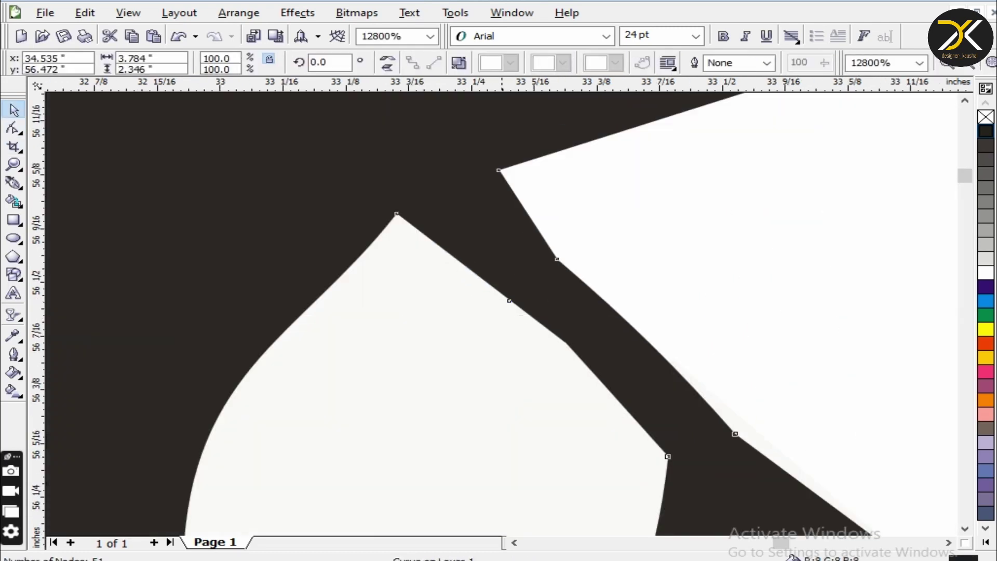
scroll(507, 307, down, 3)
scroll(499, 311, down, 2)
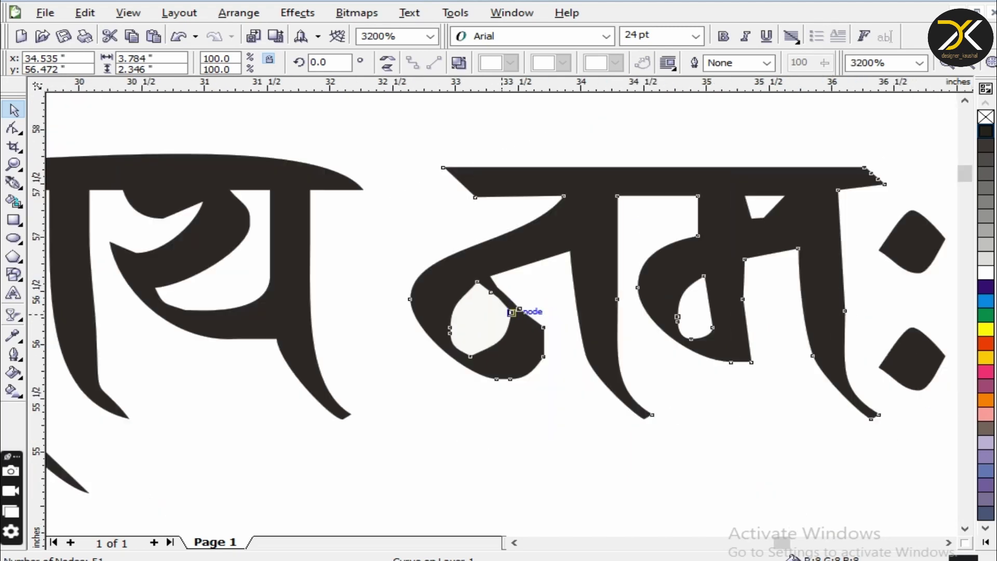
key(Escape)
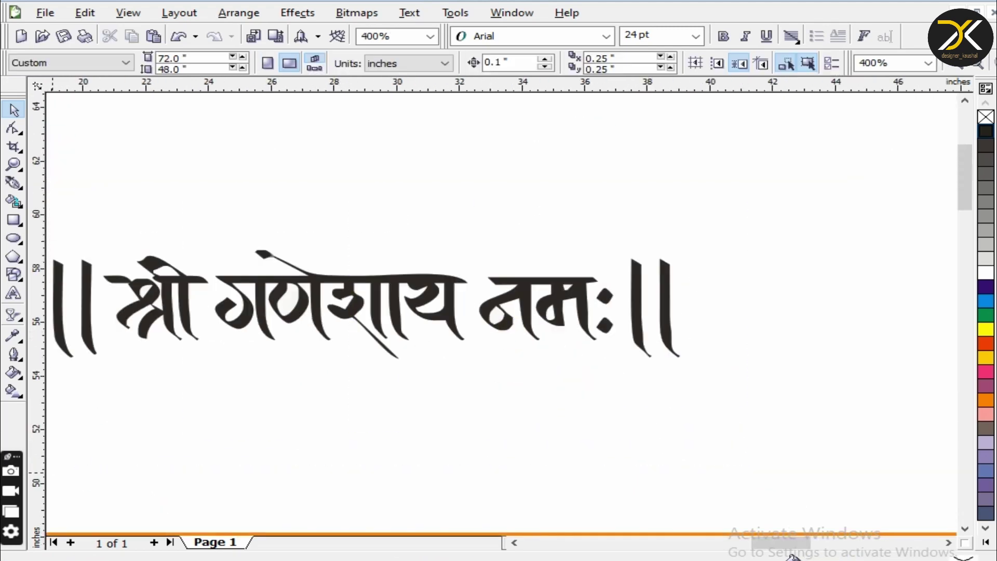
Fill all pieces of the traced lettering with red and remove the patch inside the letter ण.
scroll(499, 306, left, 3)
key(ctrl+a)
click(985, 343)
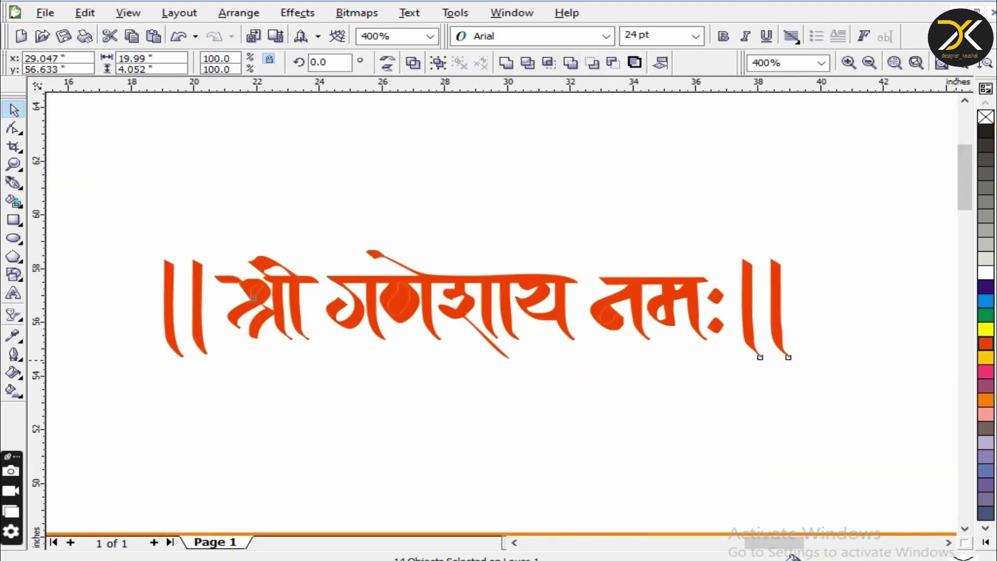
key(Escape)
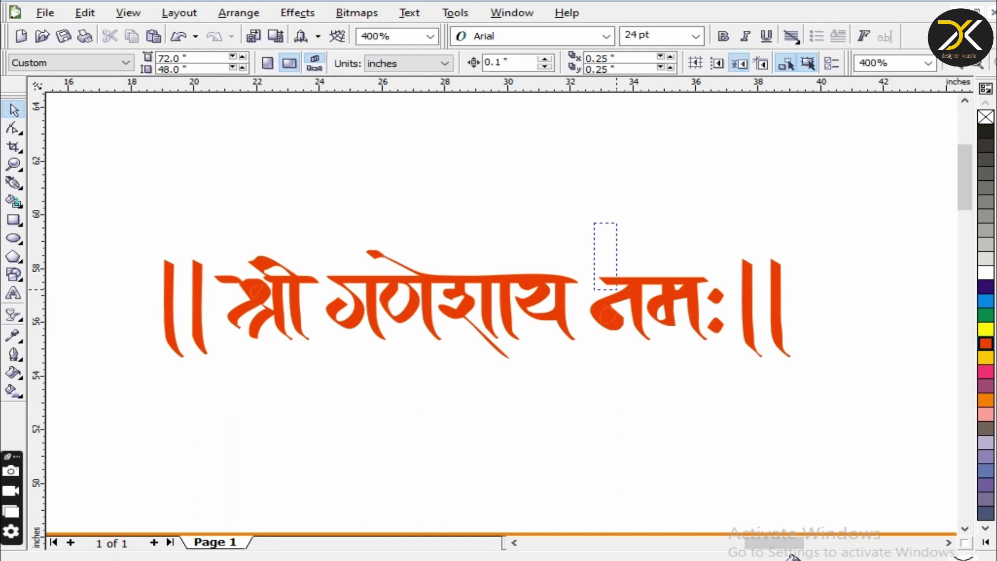
Combine the pieces of the || श्री गणेशाय नमः || lettering and outline it in white, 20 pt, rounded corners, behind fill, scaling with image.
drag(145, 197, 864, 516)
key(ctrl+l)
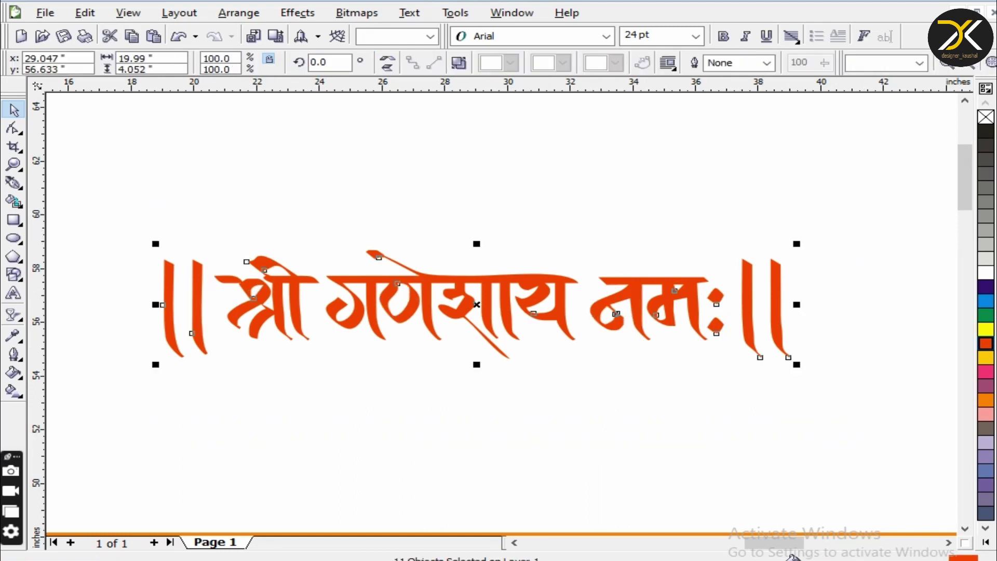
key(F12)
key(Return)
key(F12)
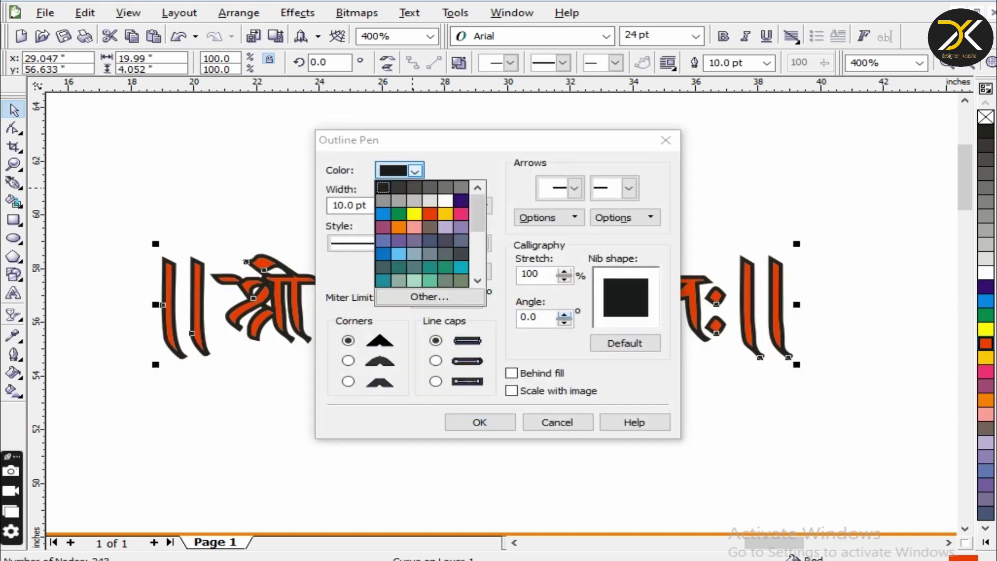
click(445, 201)
key(Tab)
text(20)
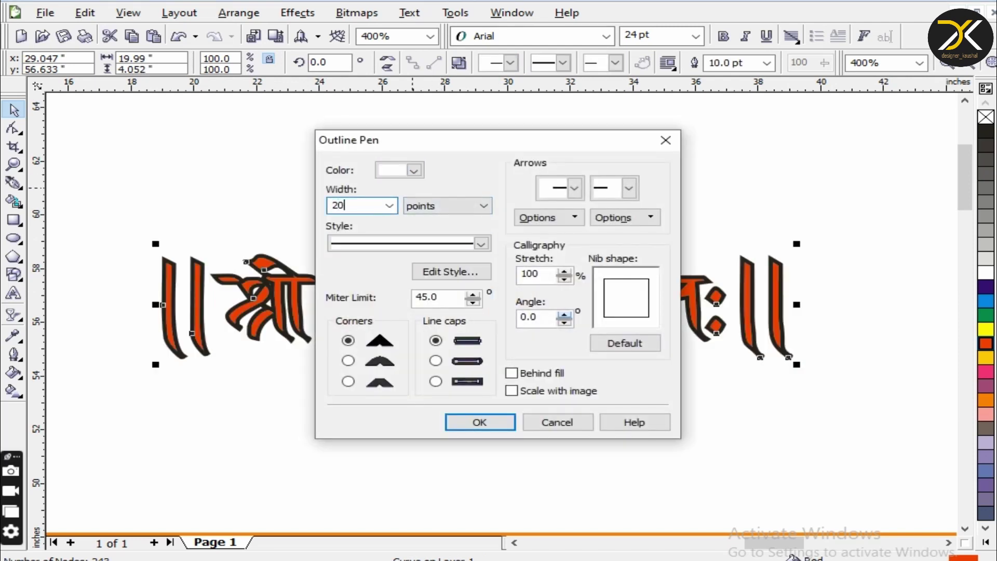
key(Return)
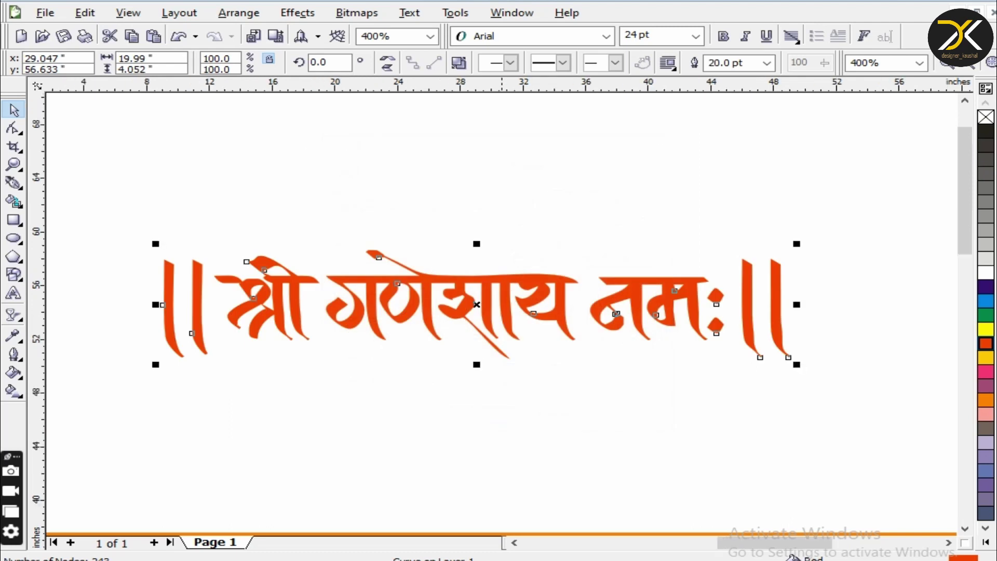
Place the || श्री गणेशाय नमः || lettering along the banner's upper edge and scale it down to 68.6 percent.
scroll(473, 246, down, 1)
drag(499, 283, 694, 411)
click(696, 446)
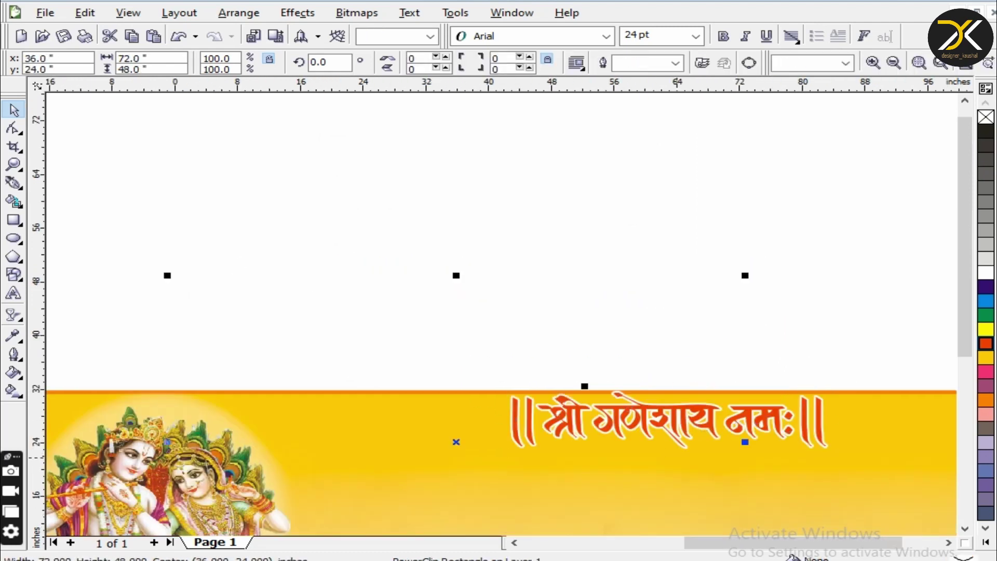
scroll(696, 446, up, 2)
scroll(538, 334, down, 4)
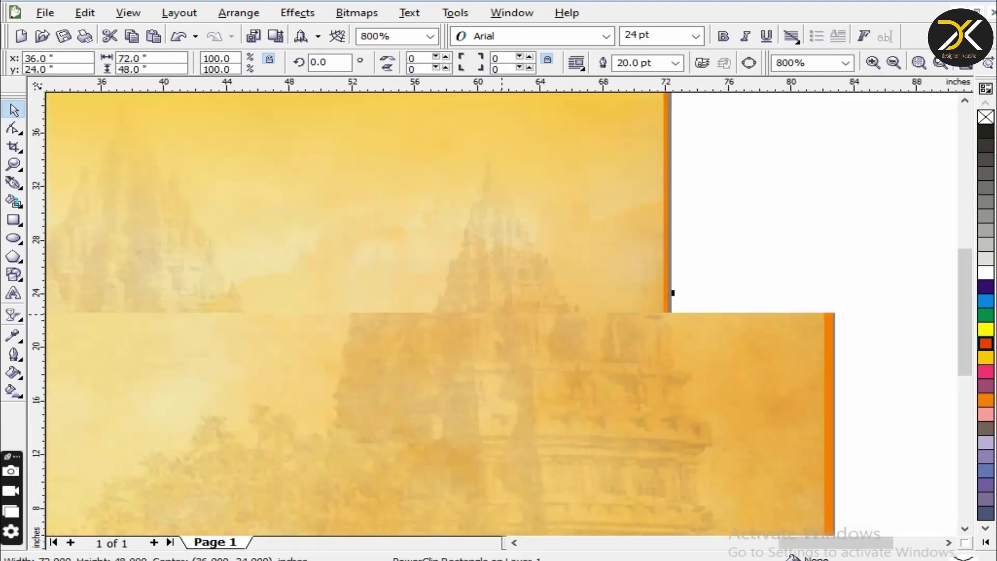
scroll(380, 240, up, 1)
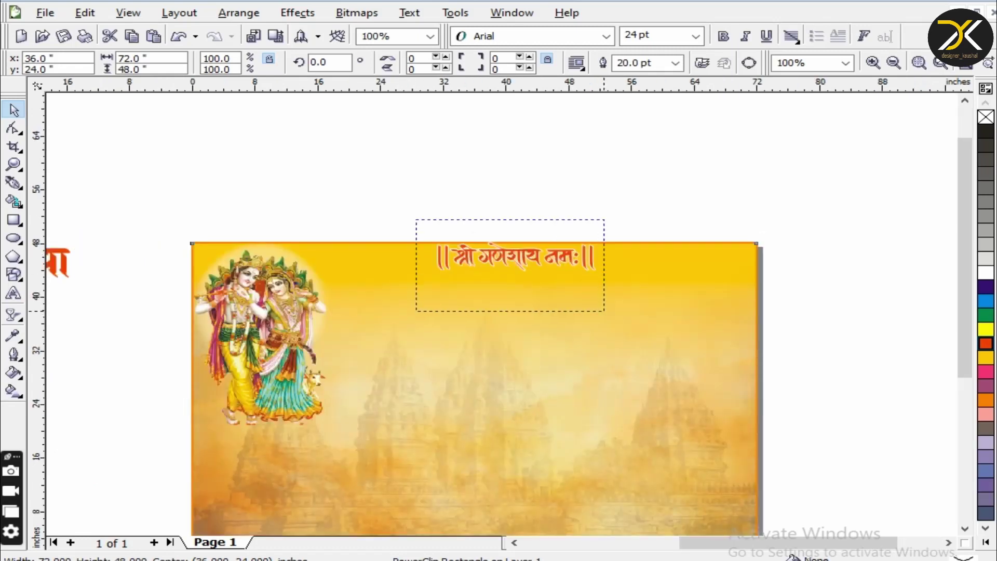
drag(604, 310, 604, 310)
drag(597, 244, 548, 252)
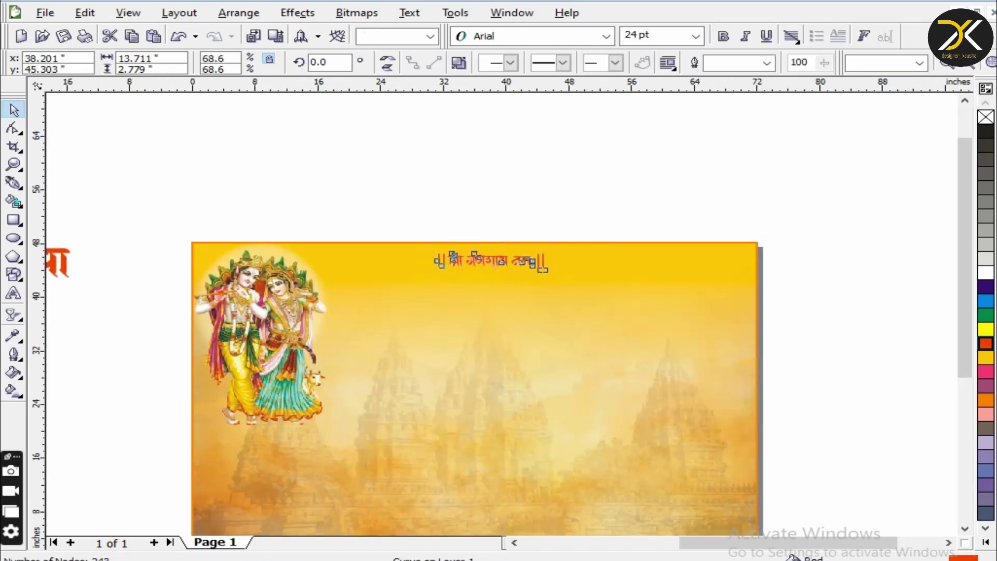
Set the outline of the || श्री गणेशाय नमः || lettering to 25 pt and shrink it slightly more.
key(F12)
text(2)
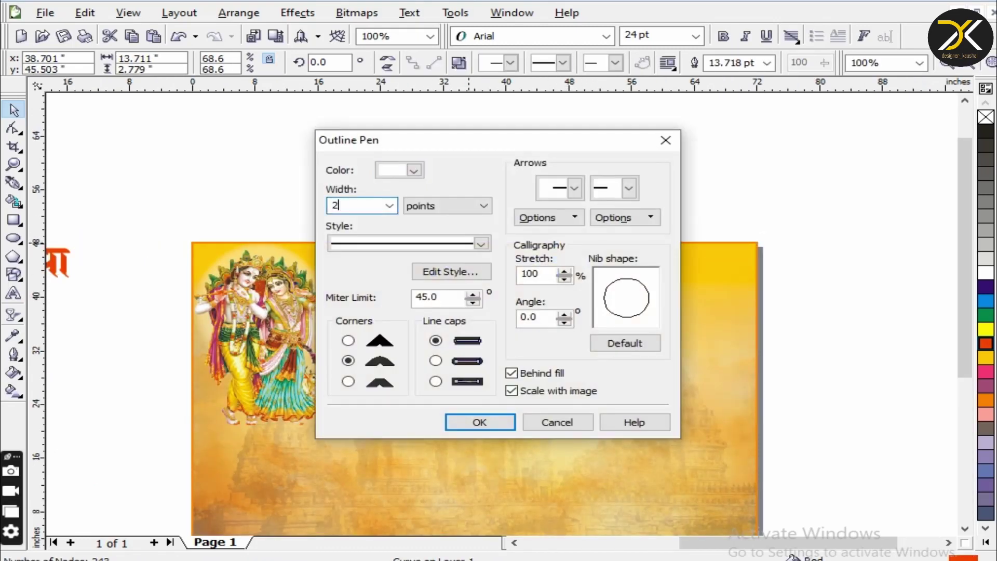
text(5)
key(Return)
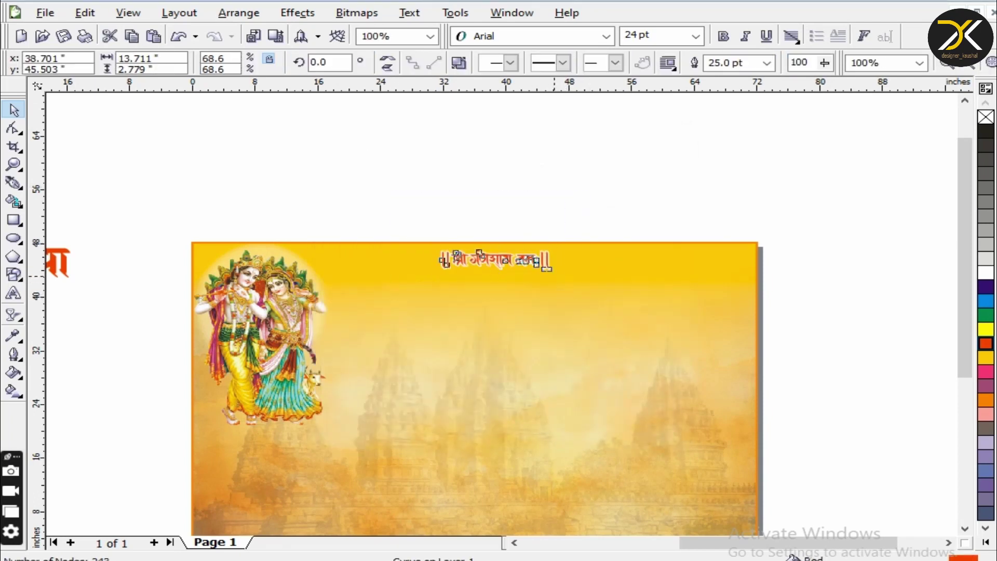
key(Escape)
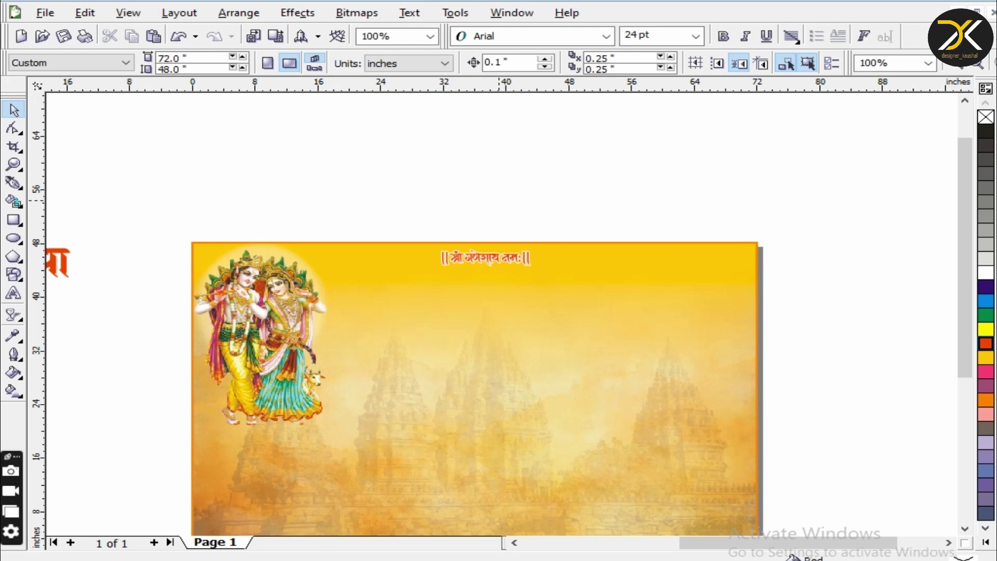
Bring the श्रीमद भागवत कथा title onto the banner beside Radha Krishna, combine its pieces and enlarge it to about 52.6 × 14 inches.
scroll(134, 269, left, 3)
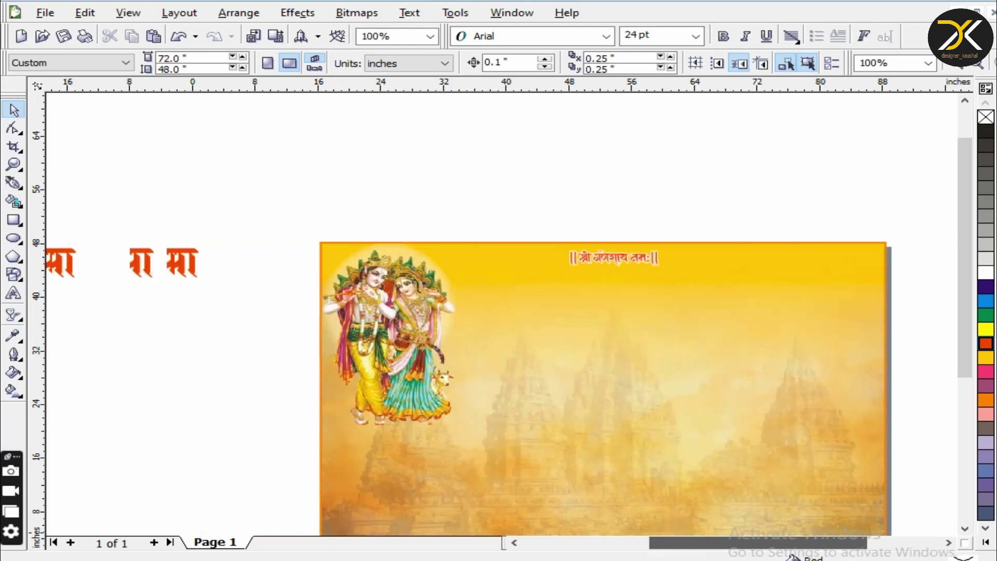
click(134, 269)
key(Escape)
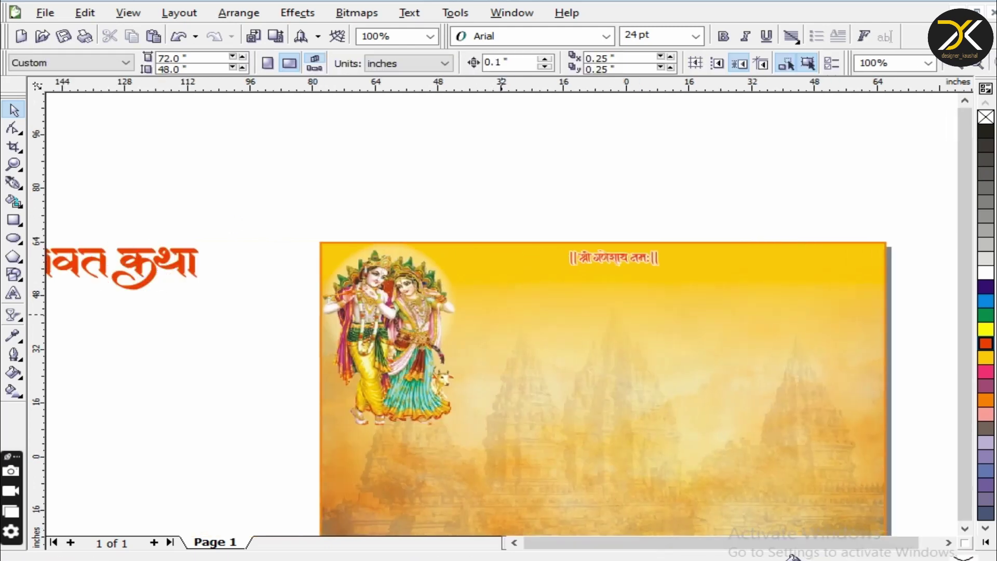
scroll(931, 347, down, 2)
drag(387, 277, 591, 363)
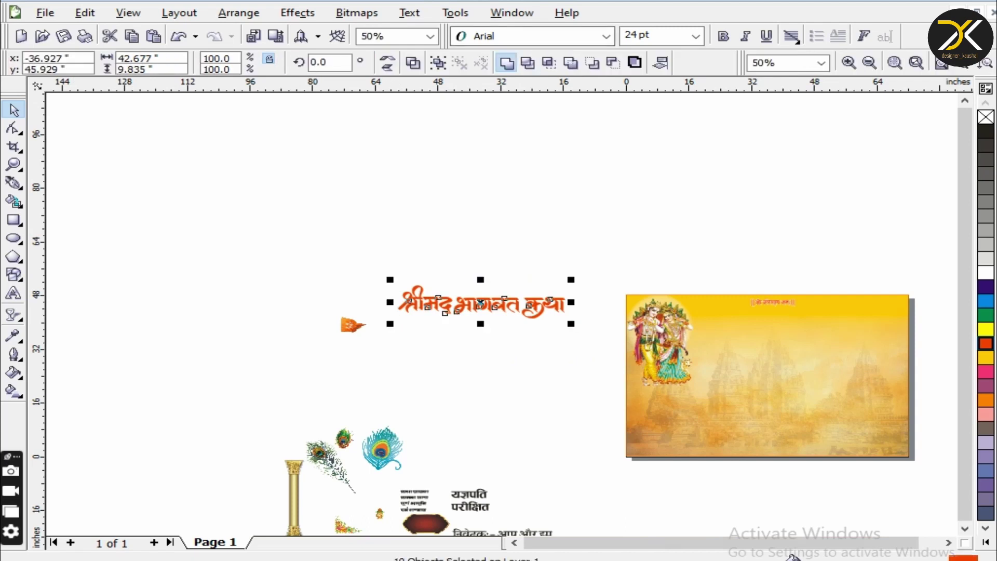
drag(543, 313, 838, 340)
scroll(838, 341, up, 2)
drag(552, 254, 631, 238)
drag(417, 331, 418, 343)
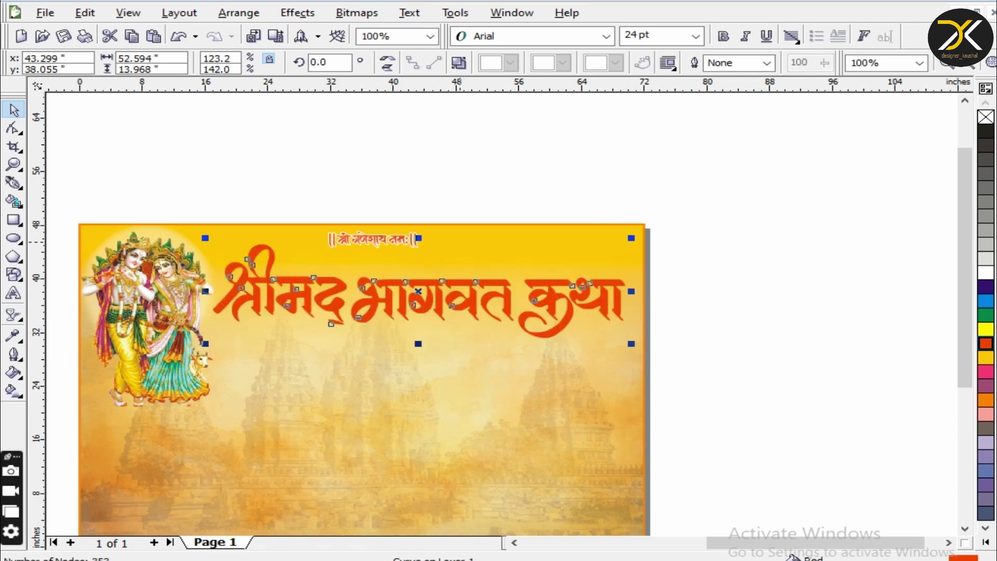
Apply a linear fountain fill from red to dark brown (C65 M94 Y93 K29) to the title, angle 90, edge pad 10, mid-point 40.
key(F11)
click(384, 327)
key(Escape)
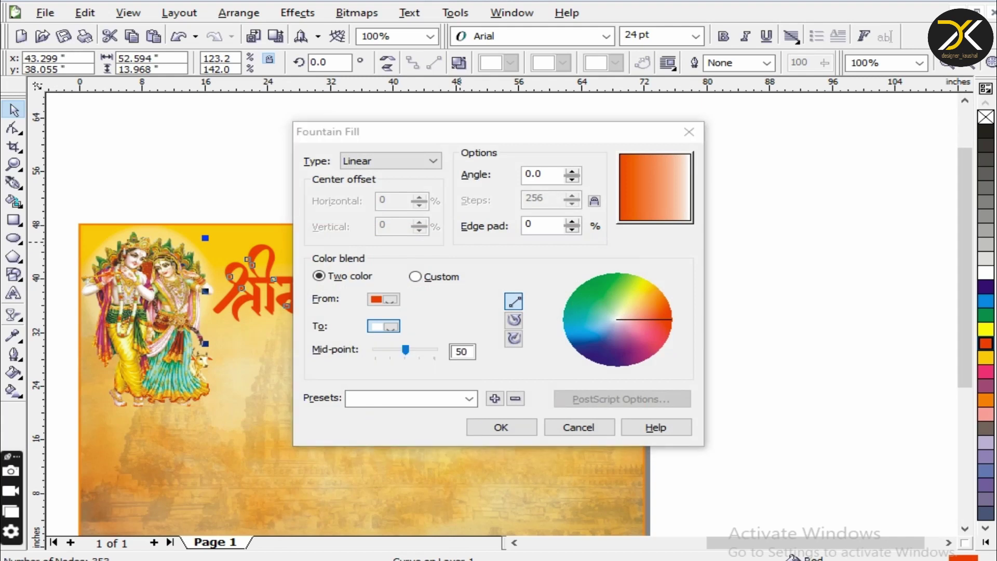
click(614, 376)
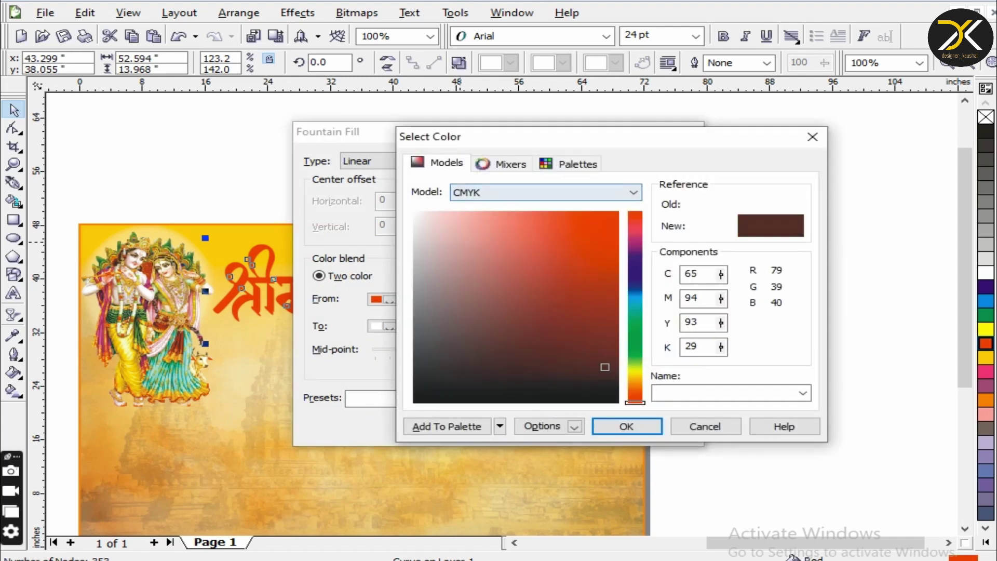
click(627, 425)
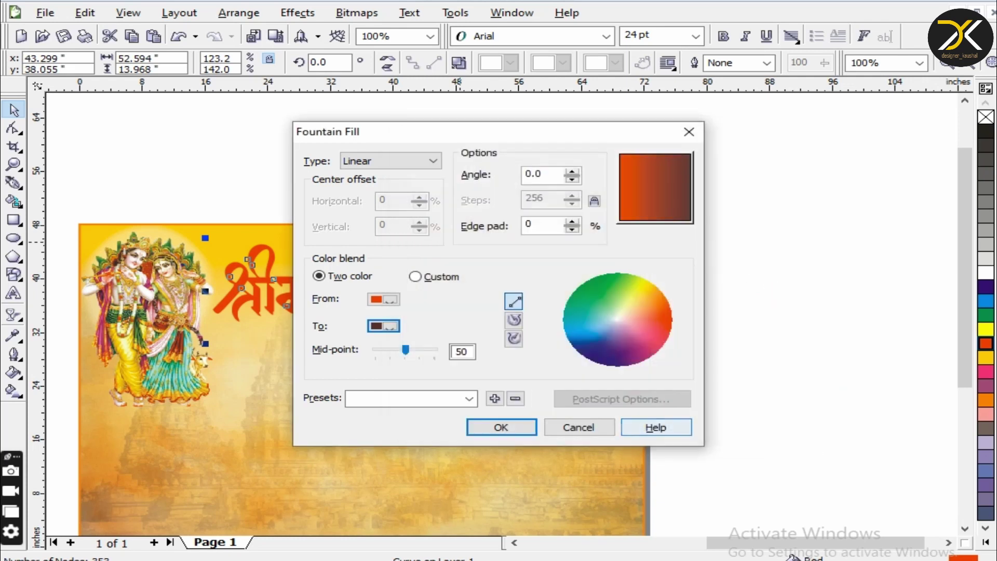
text(90)
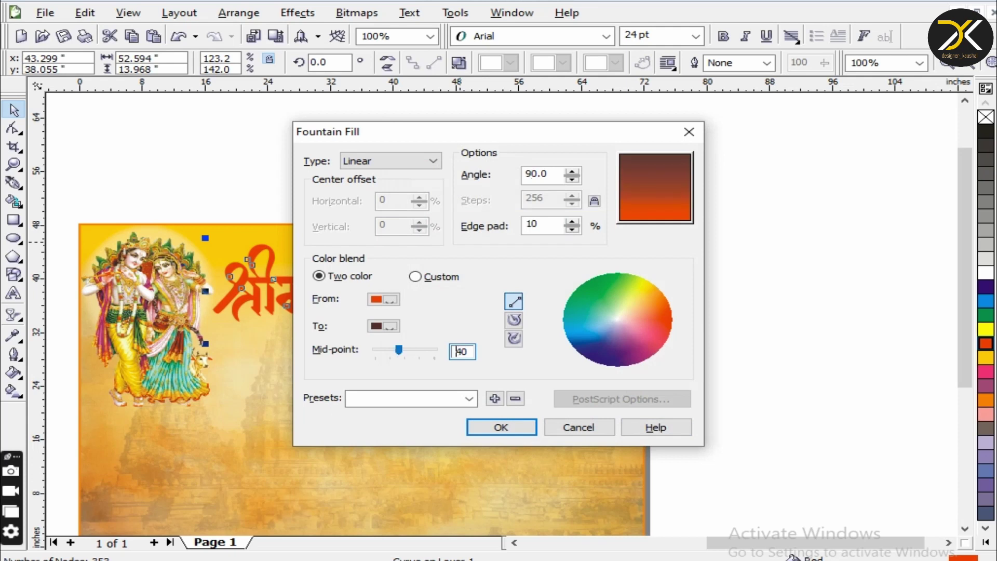
key(Return)
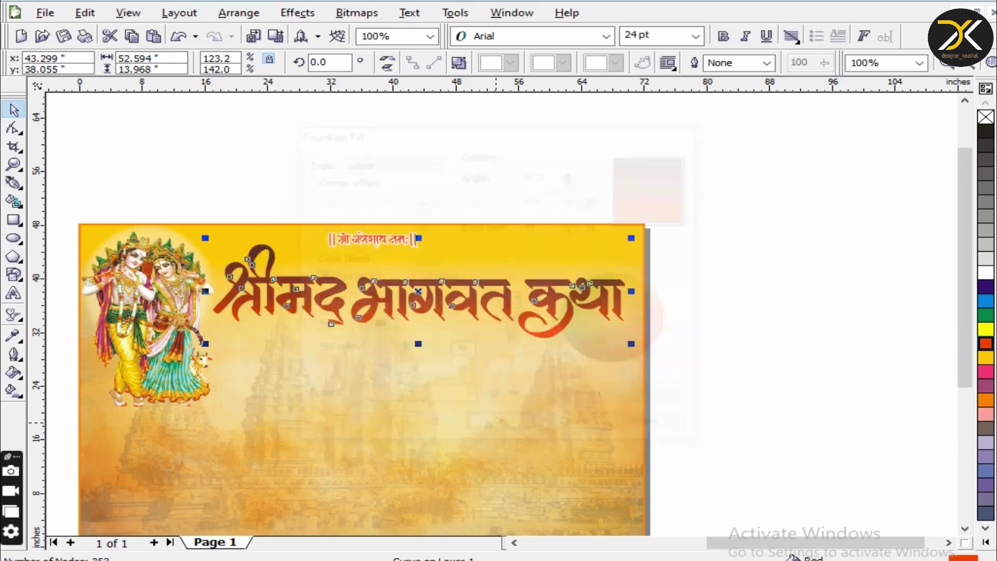
Nudge the श्रीमद भागवत कथा title up by 0.7 inch.
key(Up)
key(Up)
key(Up)
key(Up)
key(Up)
key(Up)
key(Up)
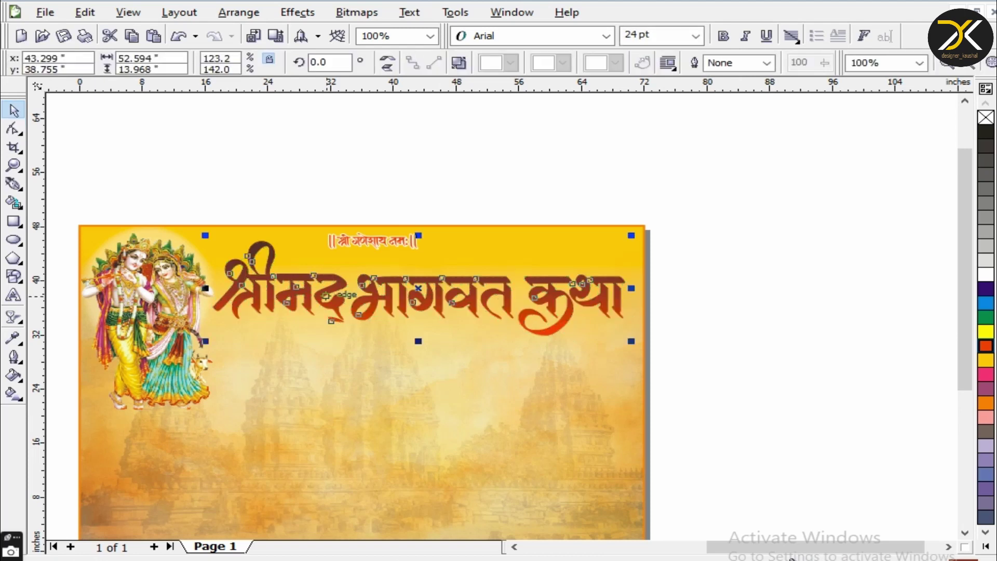
Give the title a white 50 pt outline with rounded corners, placed behind the fill and scaling with the image.
key(F12)
key(Return)
key(F12)
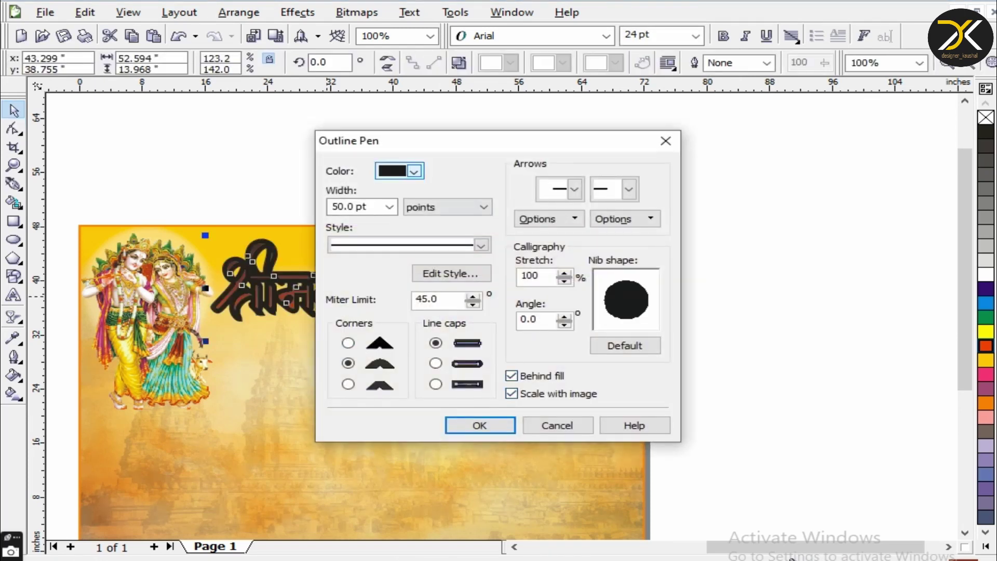
click(414, 171)
click(473, 182)
key(Return)
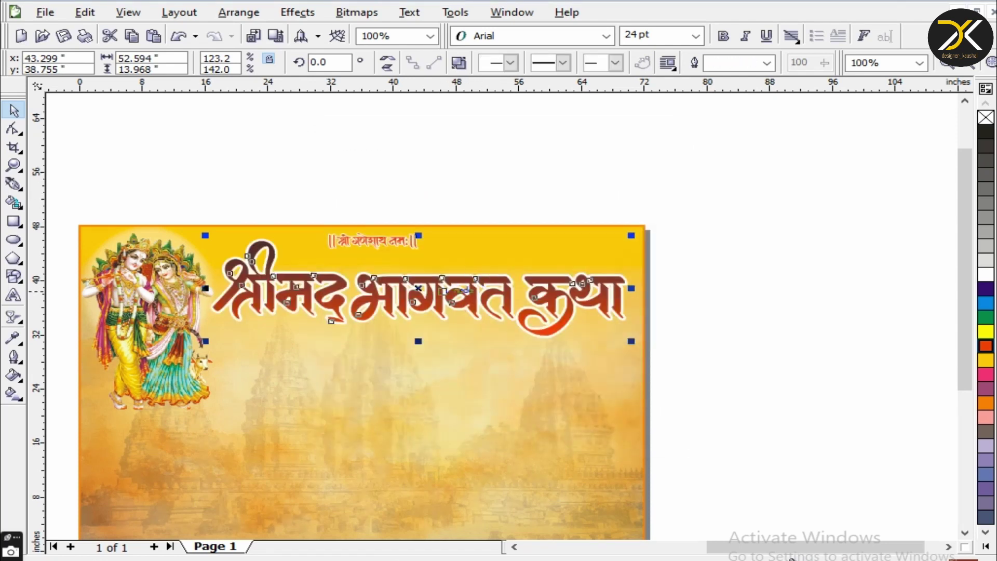
Create an offset copy of the title, keep one copy behind and slightly below the other, and colour its outline blue.
scroll(435, 345, up, 2)
key(Up)
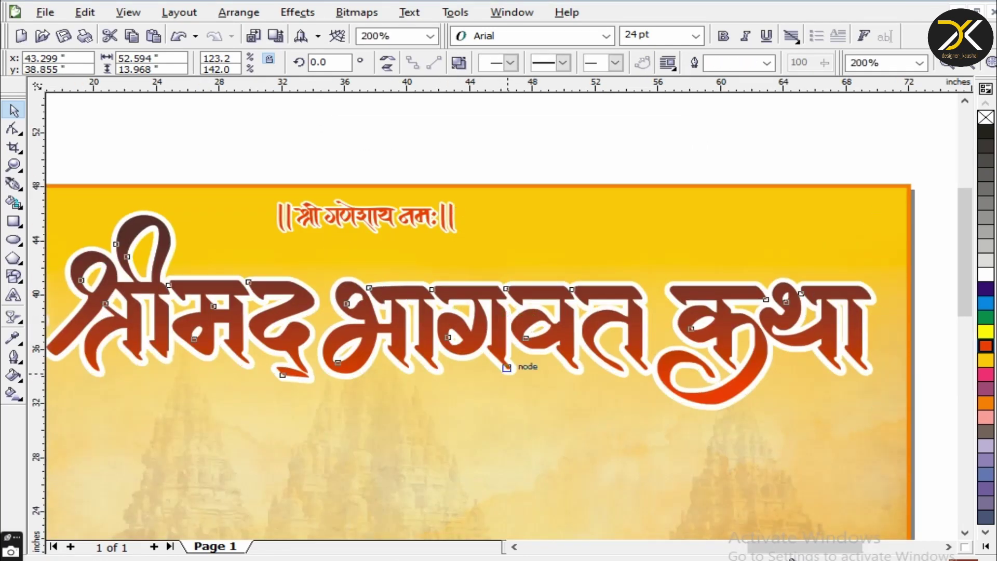
key(Tab)
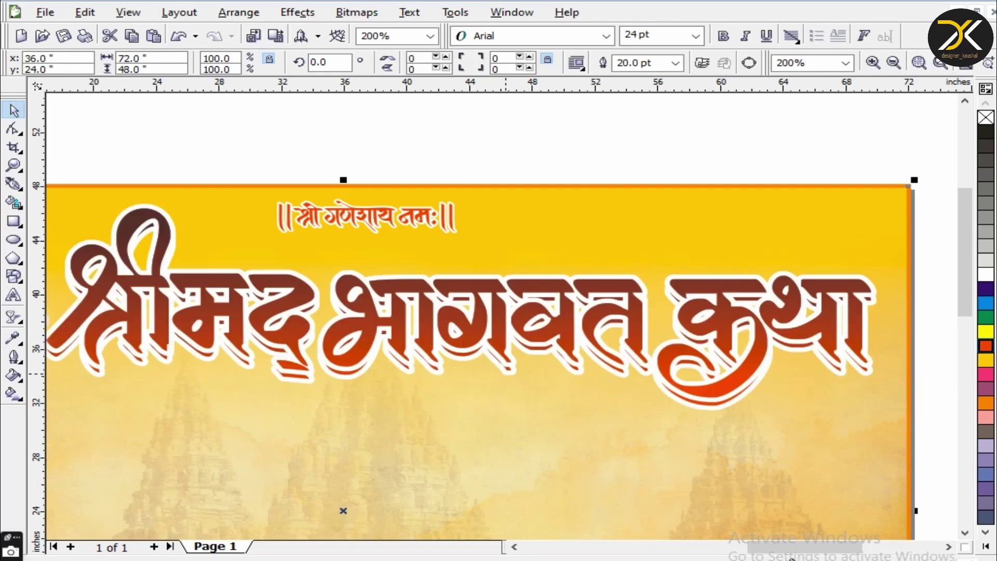
key(shift+Tab)
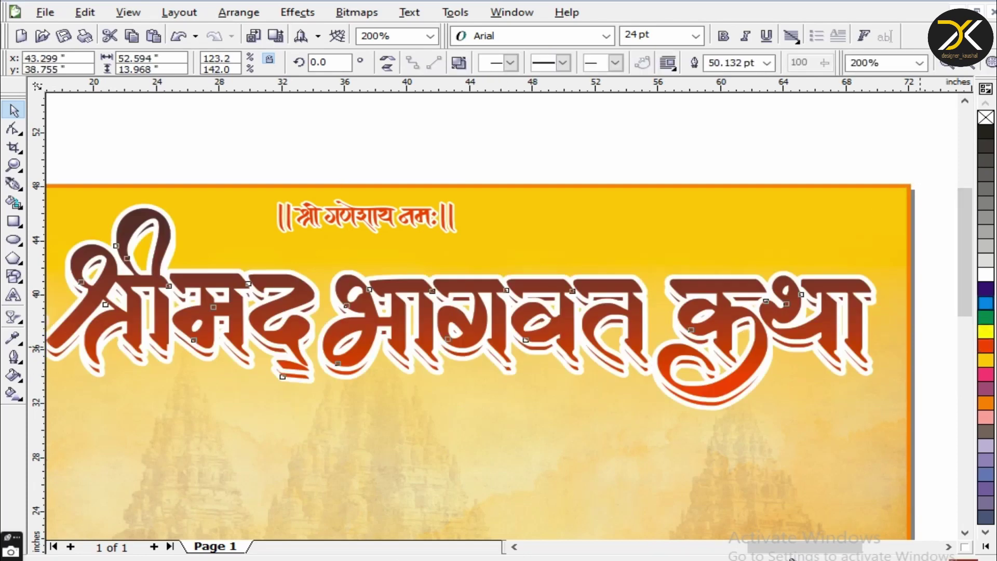
key(F12)
key(space)
key(Escape)
key(Return)
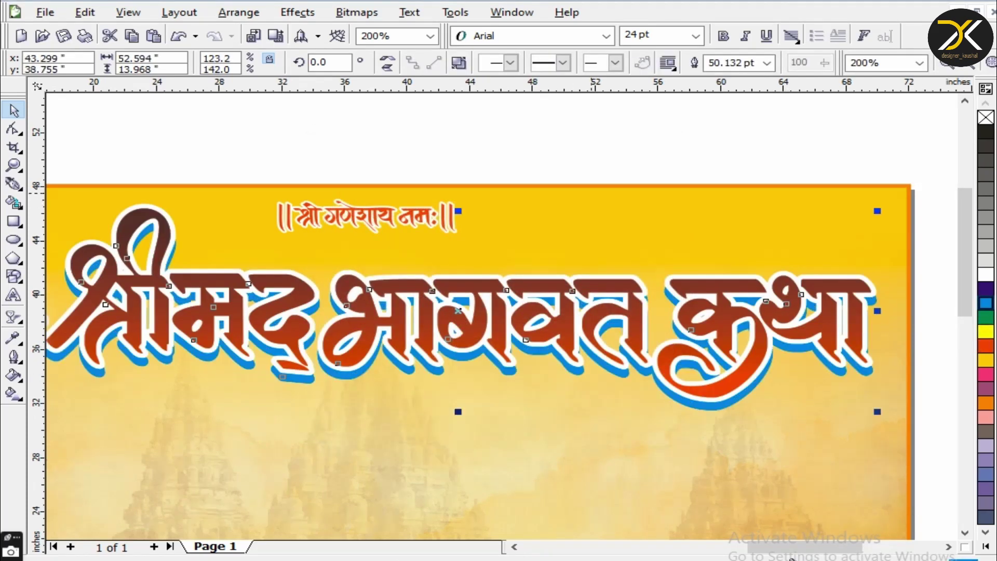
Bring the blue-outlined copy closer to the title and shift the || श्री गणेशाय नमः || lettering to sit centred above the title.
key(Tab)
key(Tab)
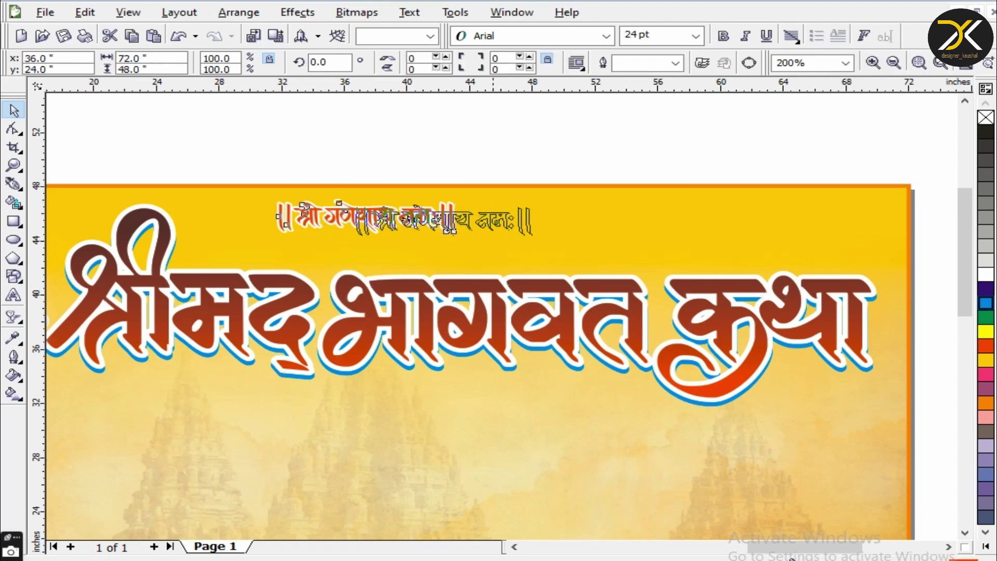
key(F3)
key(Escape)
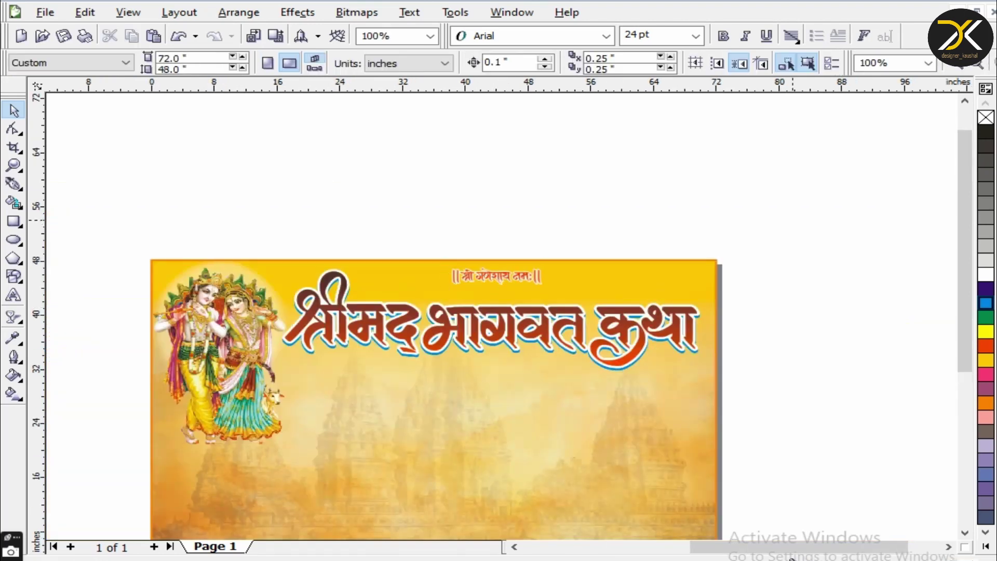
Move the title and its blue-outlined copy up about 0.8 inch and adjust the height of the || श्री गणेशाय नमः || lettering above them.
key(Tab)
key(Up)
key(Up)
key(Up)
key(Up)
key(Up)
key(Up)
key(Up)
key(Up)
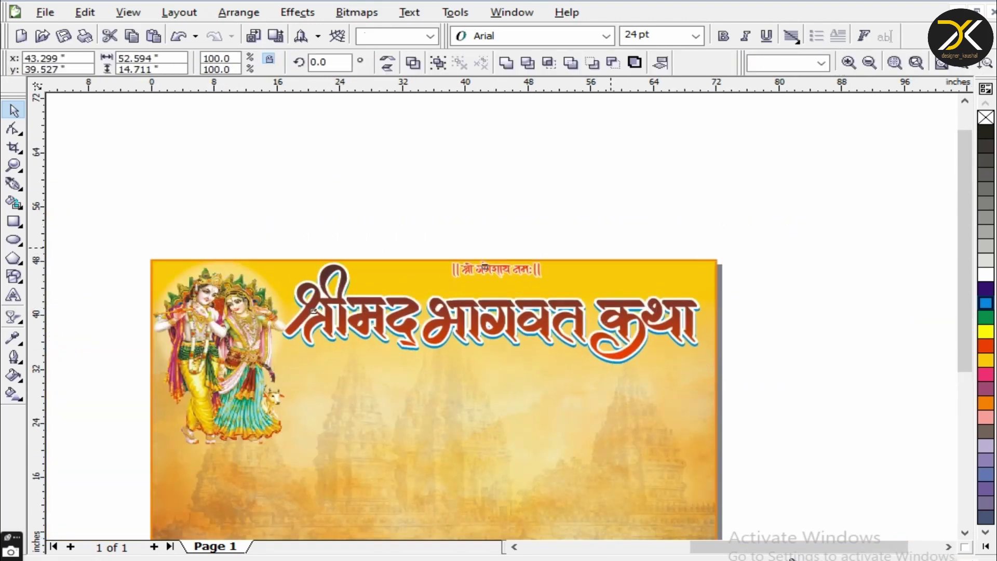
key(Tab)
key(Tab)
key(Escape)
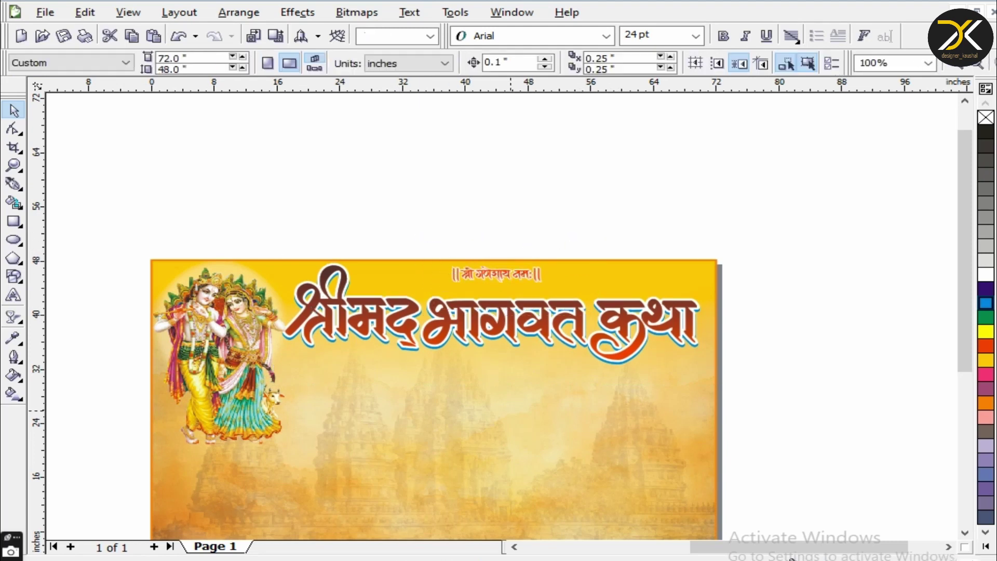
Place the golden pillar along the banner's left edge, enlarged to about 24.2 × 52.5 inches.
scroll(498, 312, down, 2)
key(F3)
key(F3)
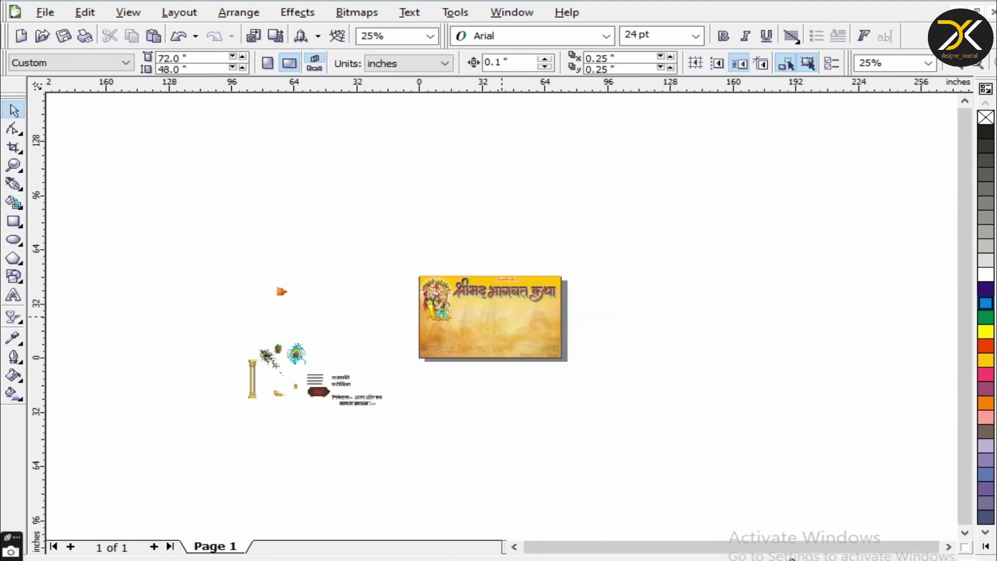
scroll(485, 322, up, 1)
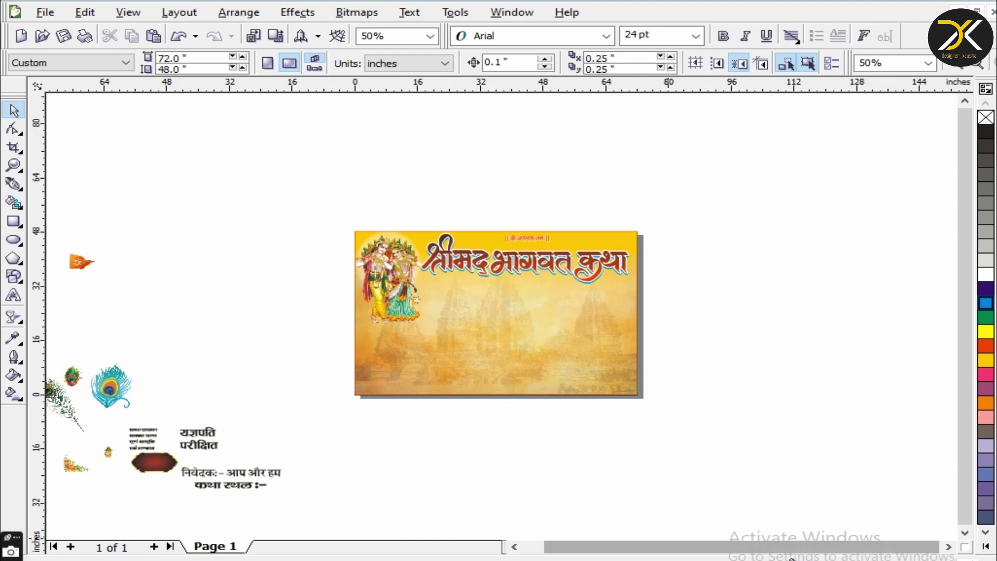
scroll(792, 558, left, 2)
drag(505, 373, 498, 353)
drag(527, 307, 575, 214)
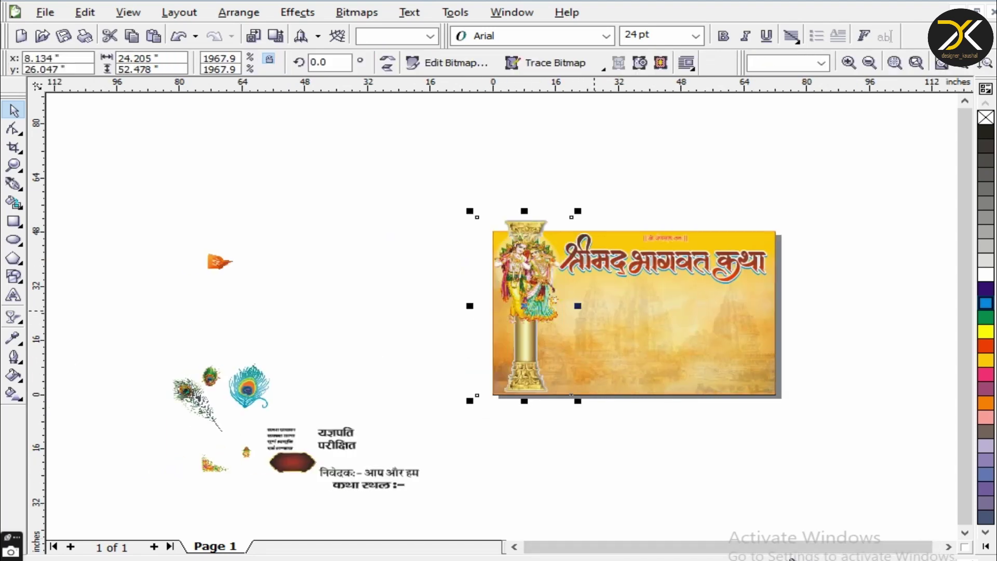
scroll(687, 304, up, 1)
drag(362, 308, 316, 317)
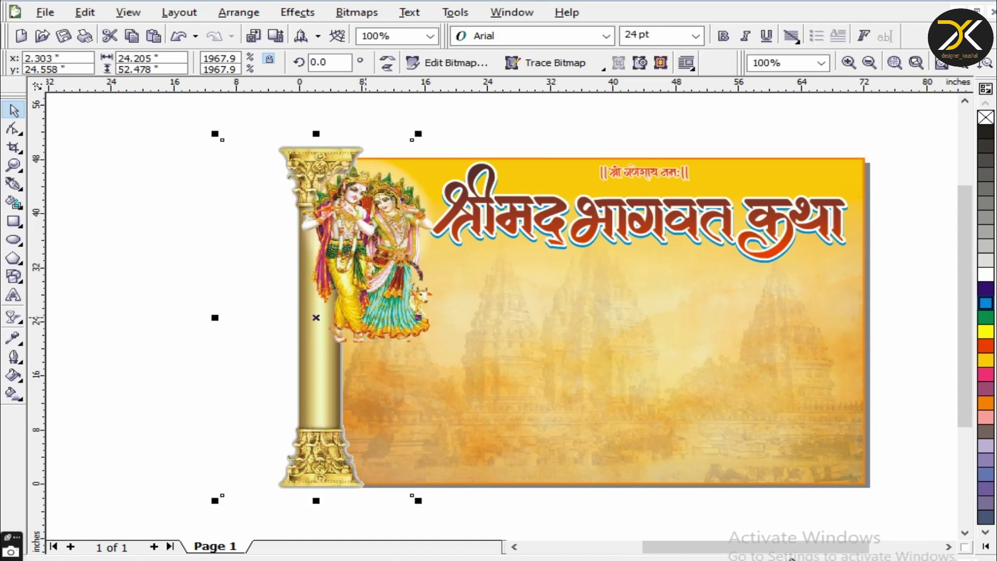
Shrink the golden pillar to about 22.6 × 49 inches and move it together with the temple background below the page.
drag(418, 134, 406, 157)
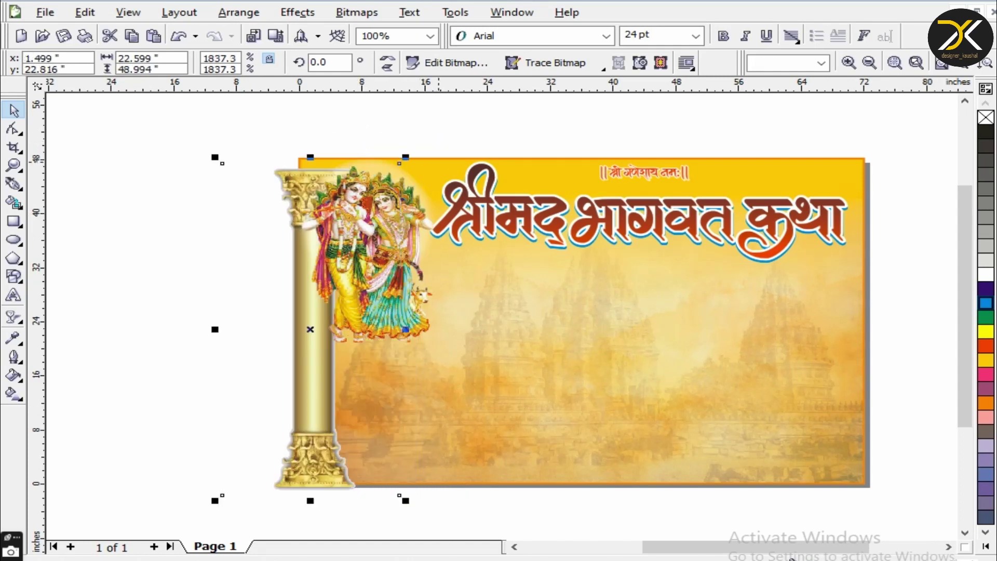
drag(311, 322, 325, 313)
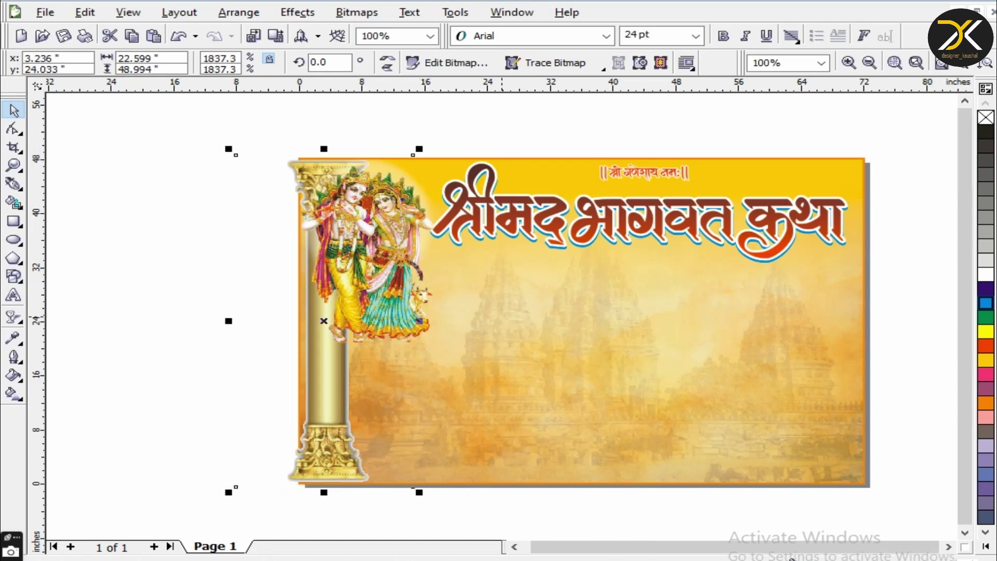
scroll(439, 160, down, 1)
shift+click(509, 270)
drag(509, 270, 509, 457)
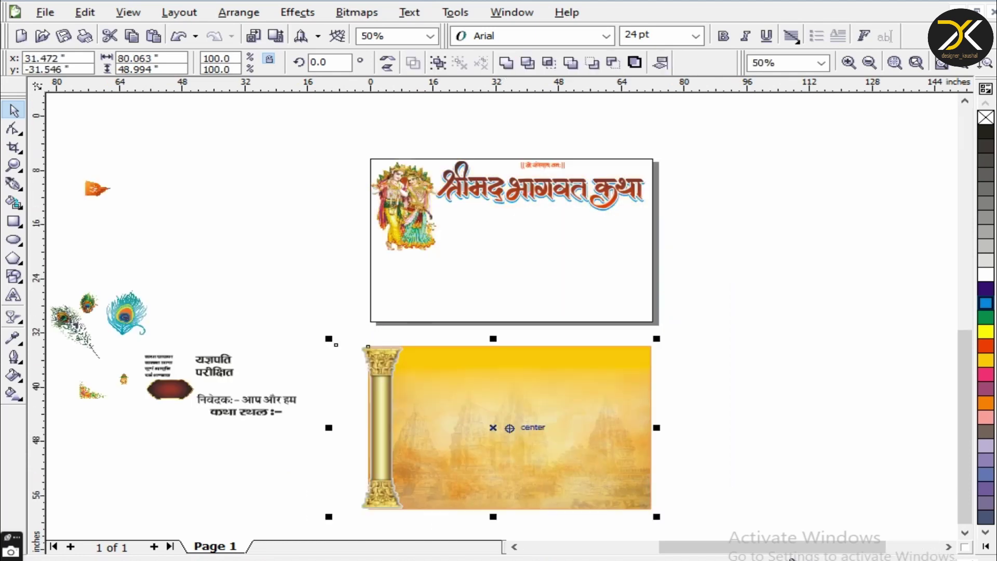
Shift the pillar slightly outward over the background's left edge and crop off the part that overhangs it.
scroll(508, 457, up, 1)
click(257, 329)
drag(257, 329, 243, 330)
click(13, 147)
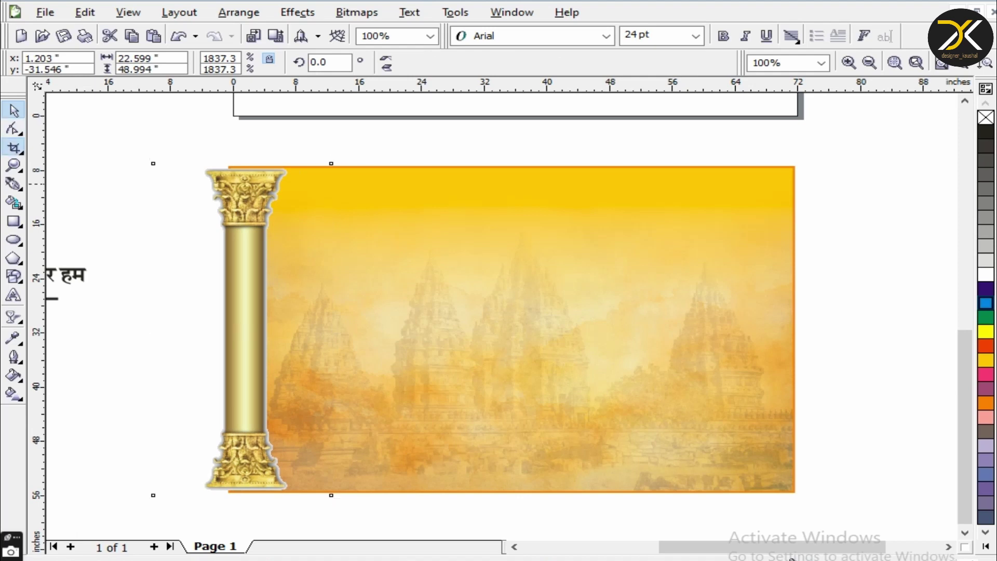
drag(243, 155, 439, 499)
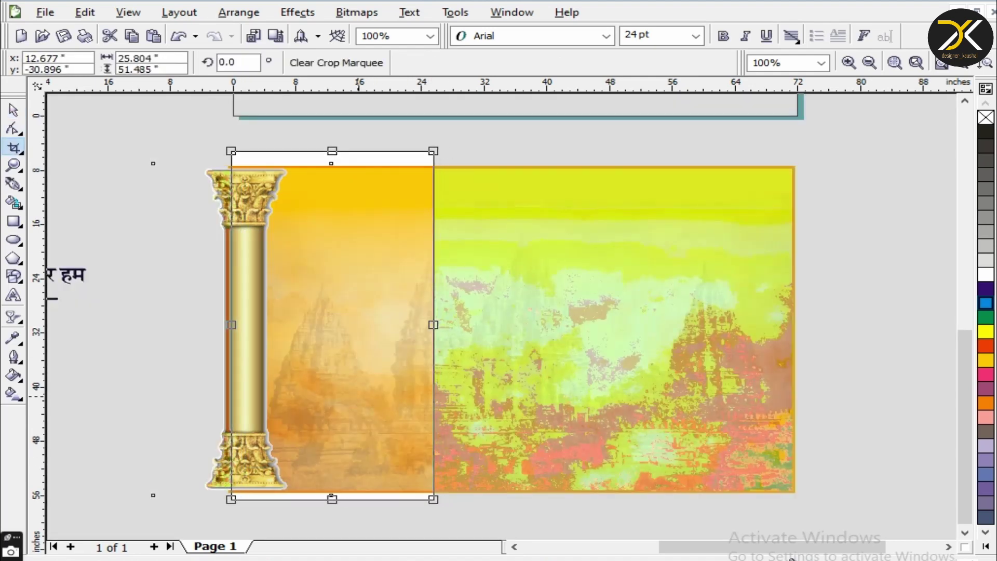
key(Return)
key(space)
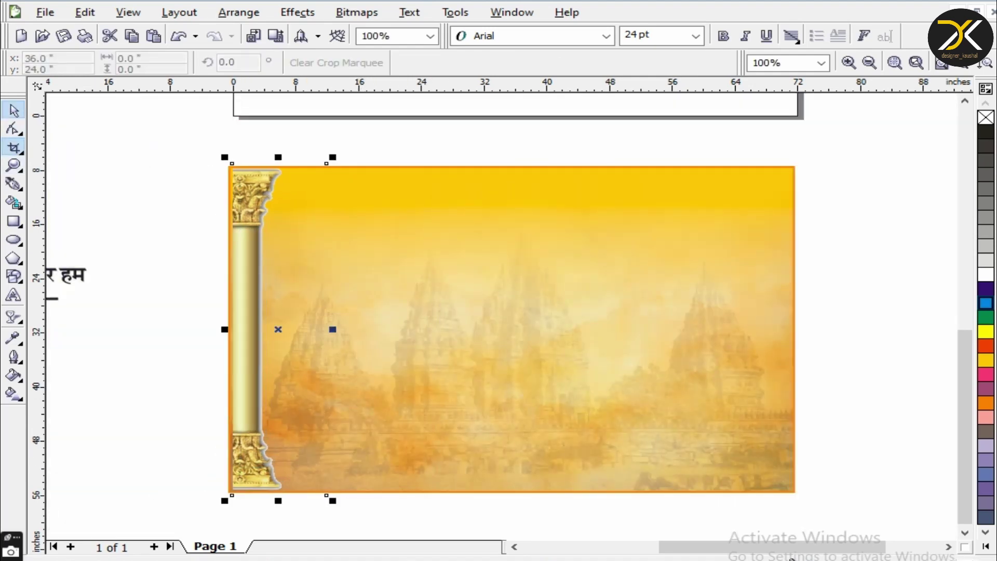
Crop the pillar tightly to about 6.5 inches wide and fit it into the background's left side.
key(space)
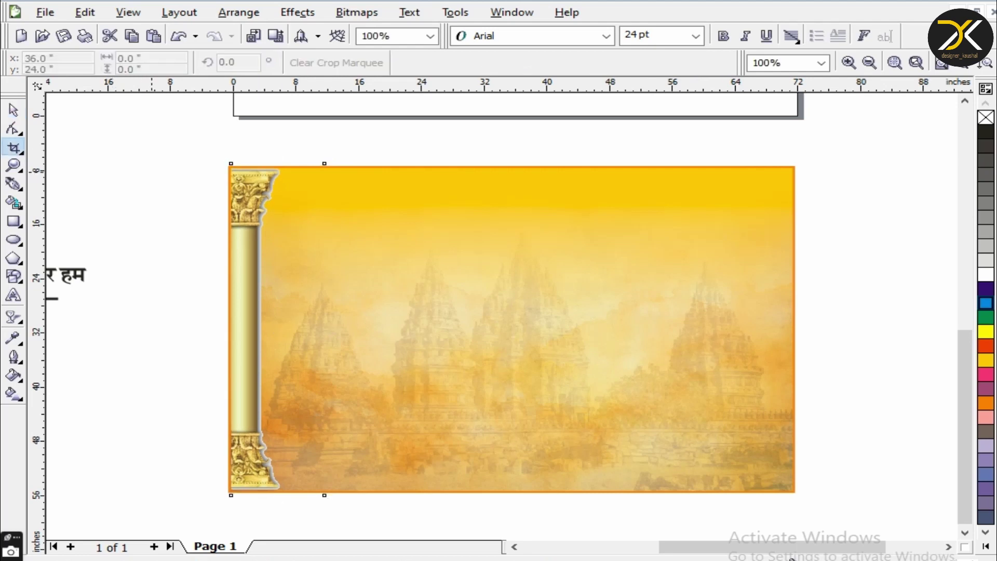
drag(229, 166, 281, 486)
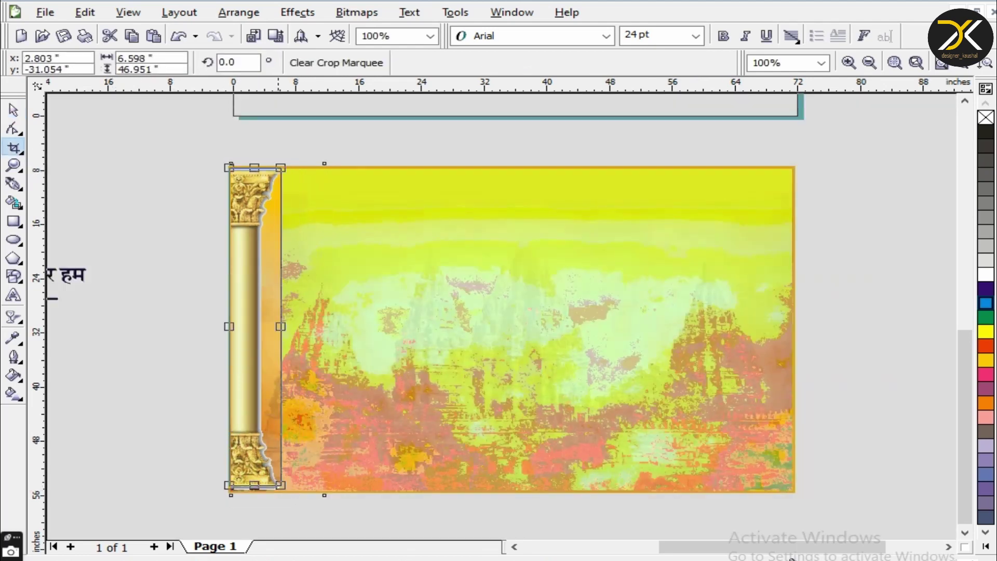
key(Return)
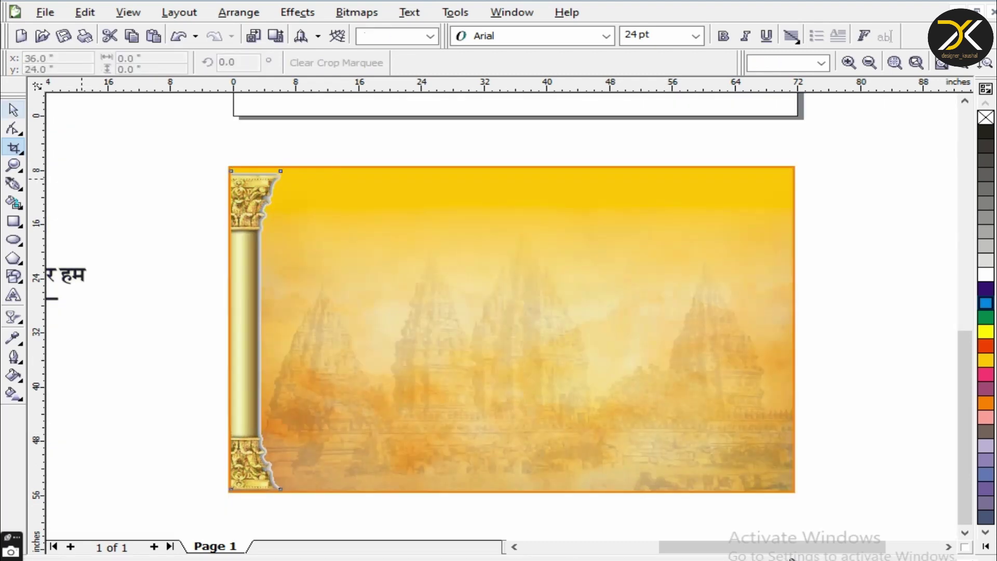
key(space)
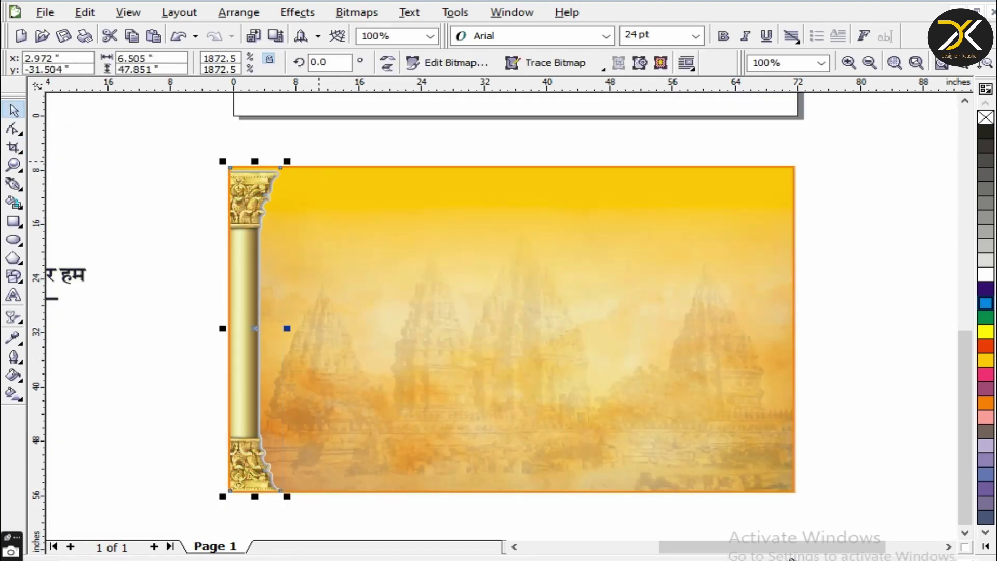
key(Left)
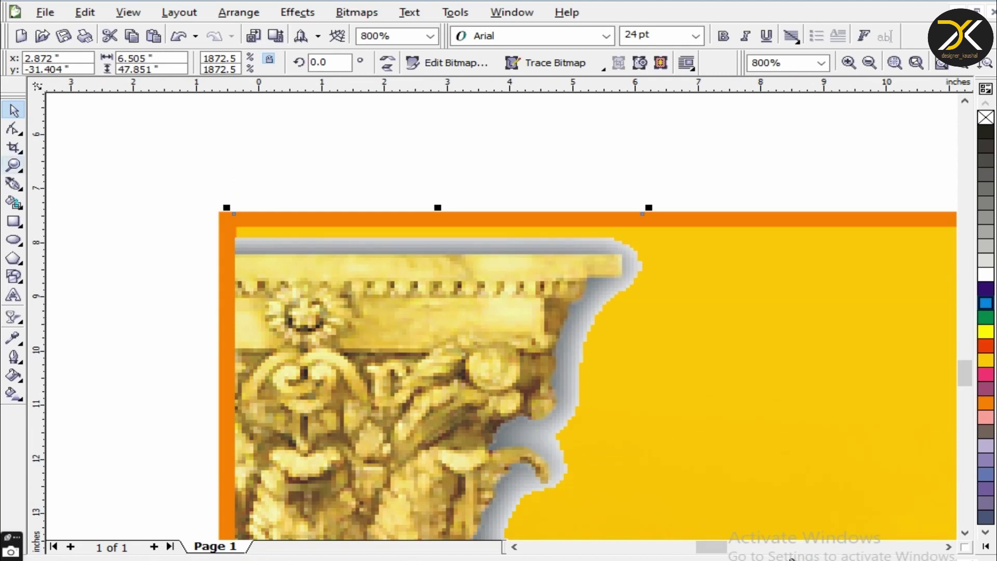
Adjust the pillar bitmap's corner nodes to fit the background's border, making it about 6.6 × 47.6 inches.
click(13, 129)
mouse_move(642, 213)
mouse_down()
mouse_move(643, 252)
mouse_move(653, 215)
mouse_up()
key(space)
scroll(301, 272, down, 1)
scroll(474, 305, down, 4)
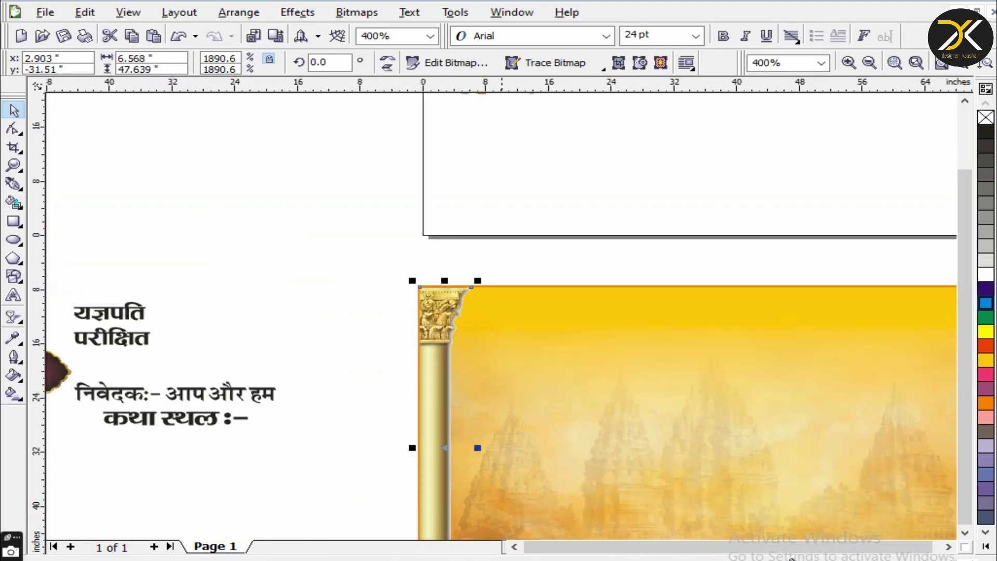
scroll(700, 429, up, 1)
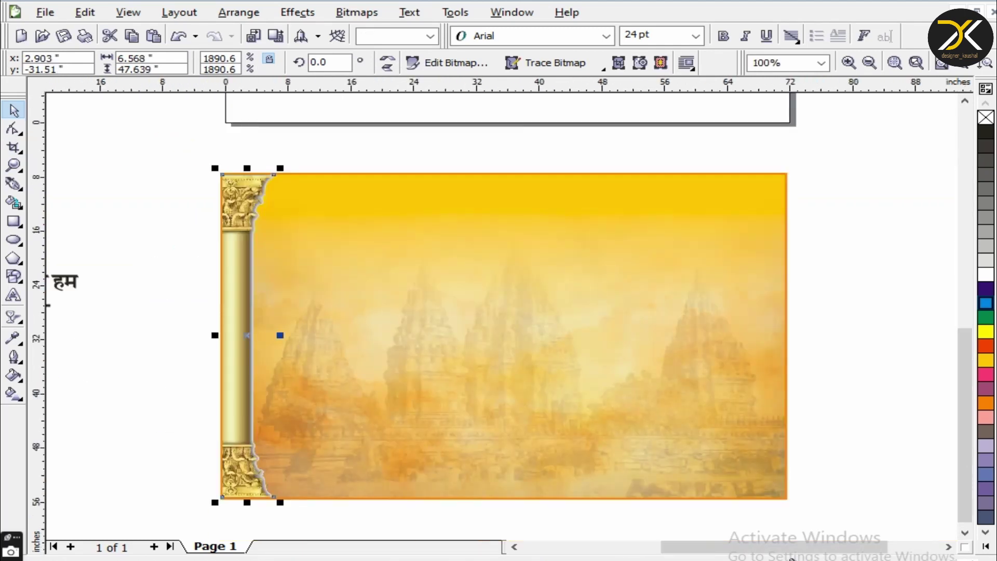
Place a mirrored copy of the pillar at the background's right edge and group both pillars with the background.
click(387, 62)
drag(249, 332, 759, 332)
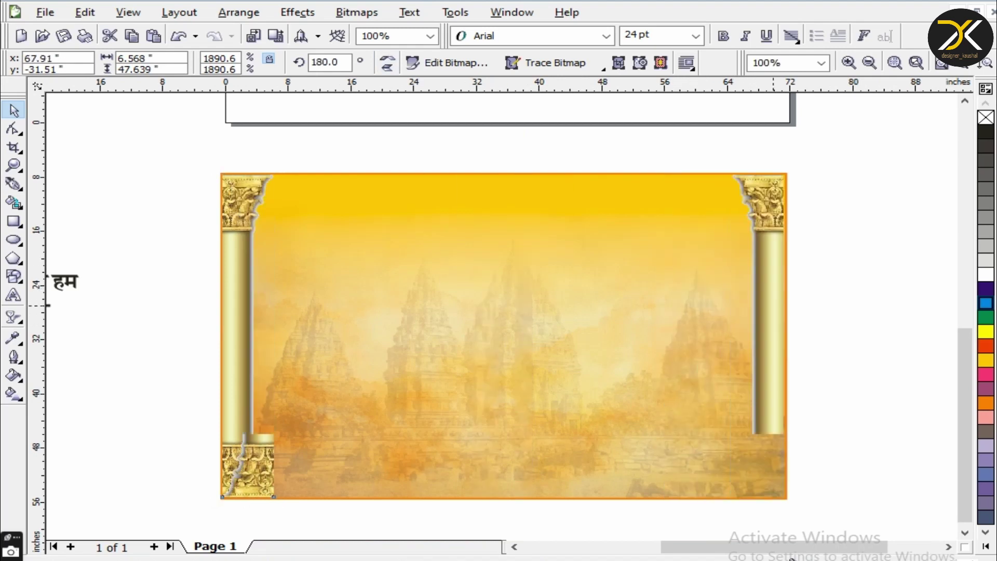
drag(824, 151, 215, 524)
key(ctrl+g)
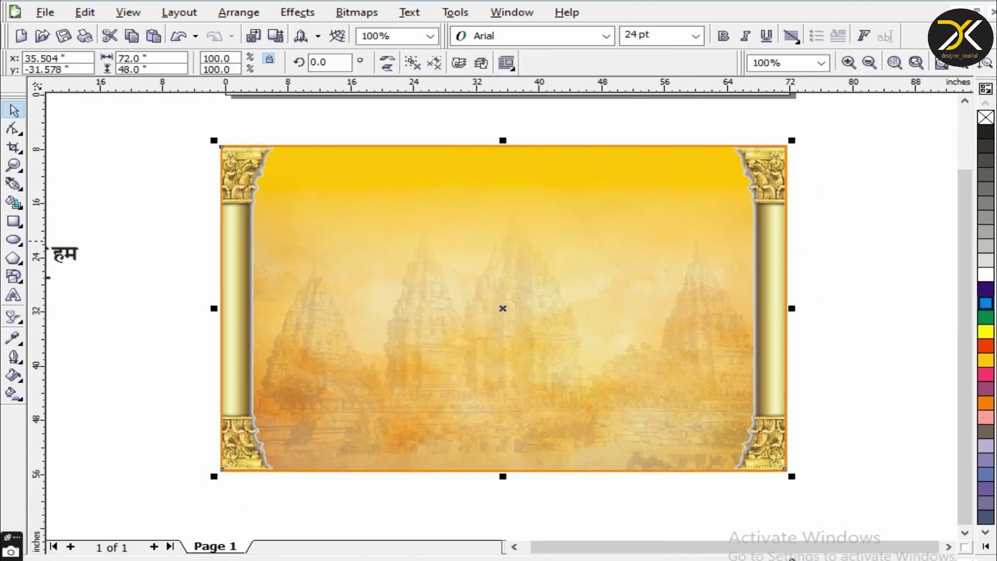
Move the grouped background and pillars back onto the page, behind the title and Radha Krishna image.
key(F3)
drag(499, 378, 499, 192)
key(shift+F2)
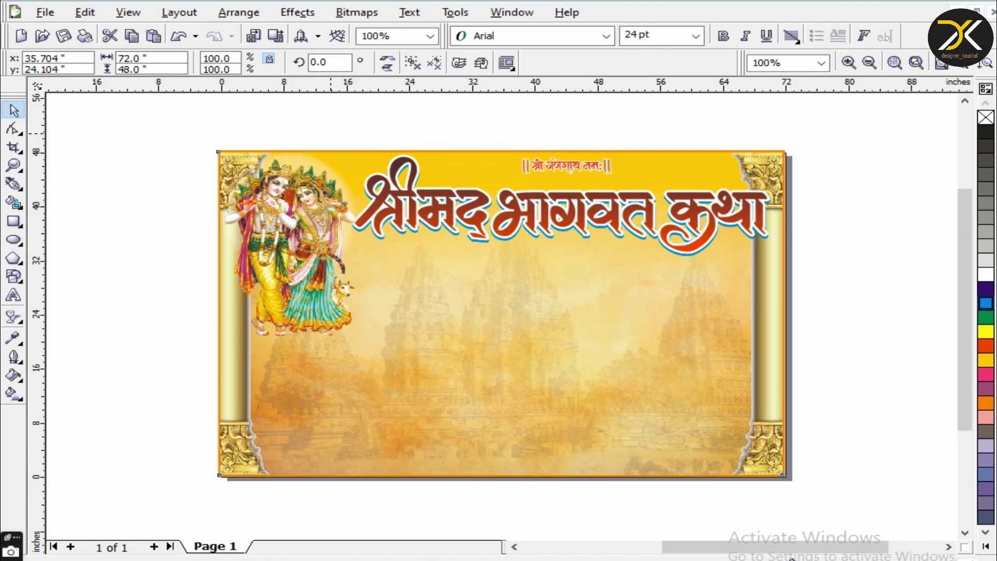
key(Escape)
Shrink the title and the || श्री गणेशाय नमः || lettering slightly to fit between the Radha Krishna image and the right pillar.
click(550, 165)
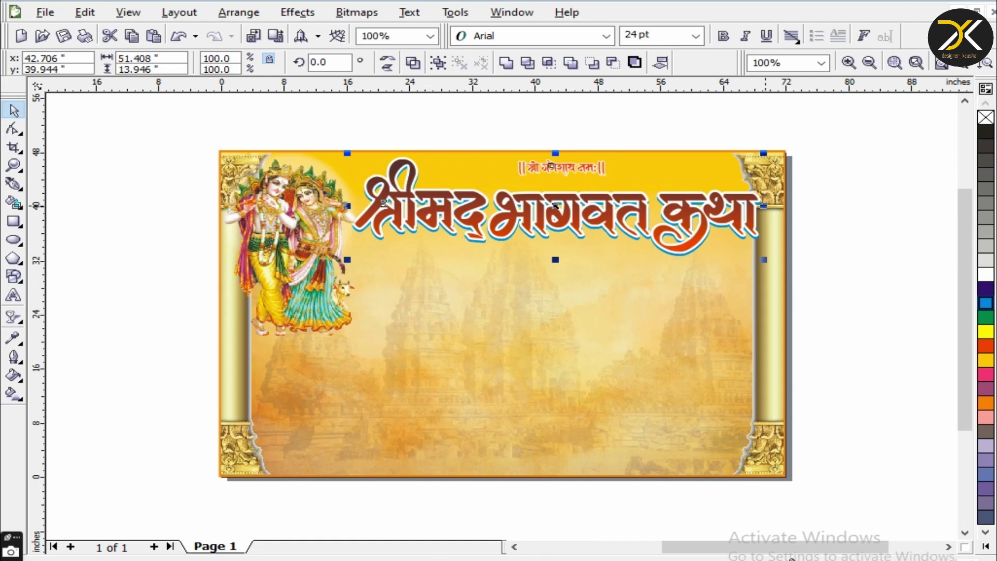
drag(175, 139, 364, 342)
key(F3)
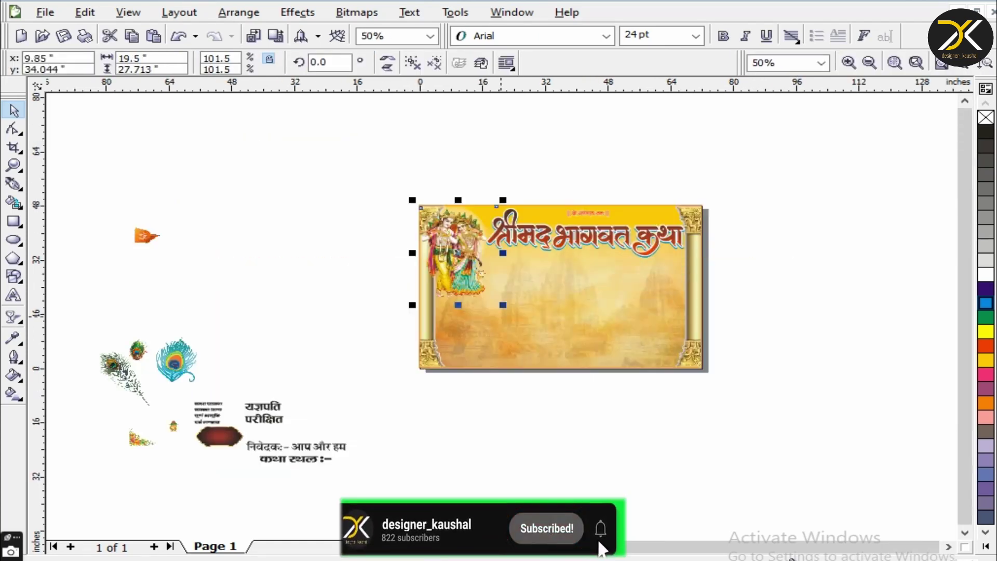
key(Escape)
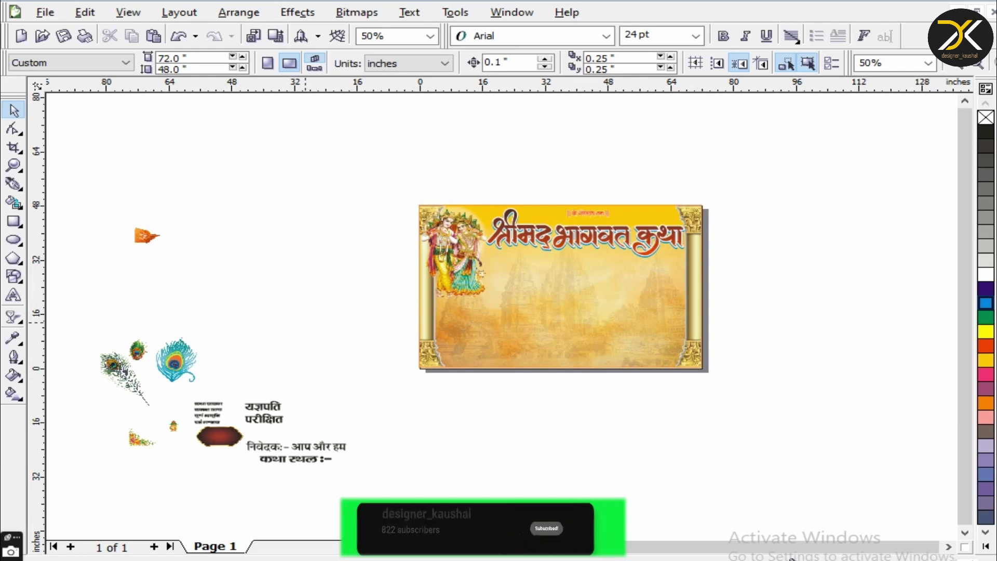
Place the orange Om flag above the title, before the || श्री गणेशाय नमः || lettering, and shrink it to about 5.4 × 4.1 inches.
drag(272, 198, 76, 485)
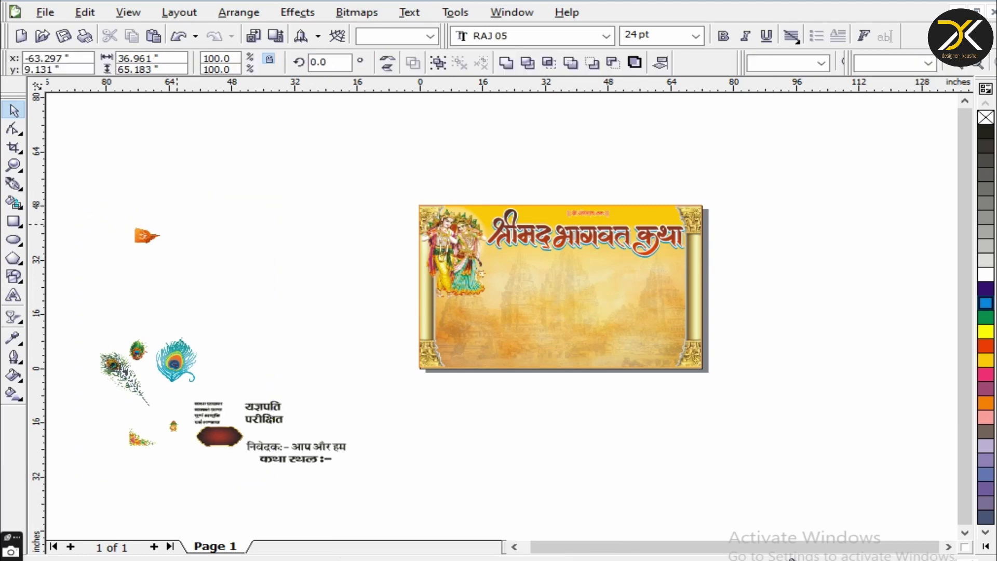
drag(147, 237, 541, 211)
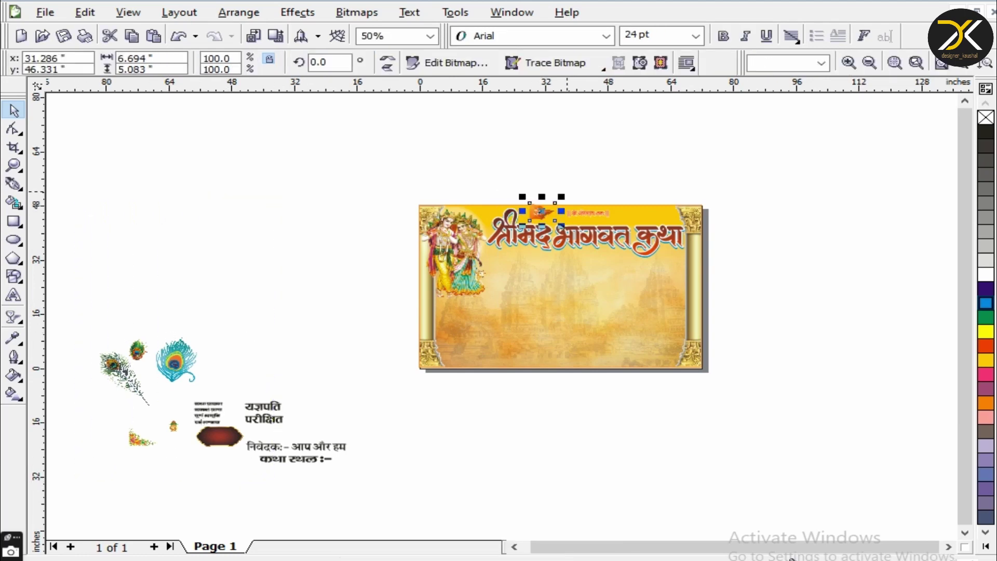
scroll(587, 179, up, 3)
drag(418, 311, 418, 322)
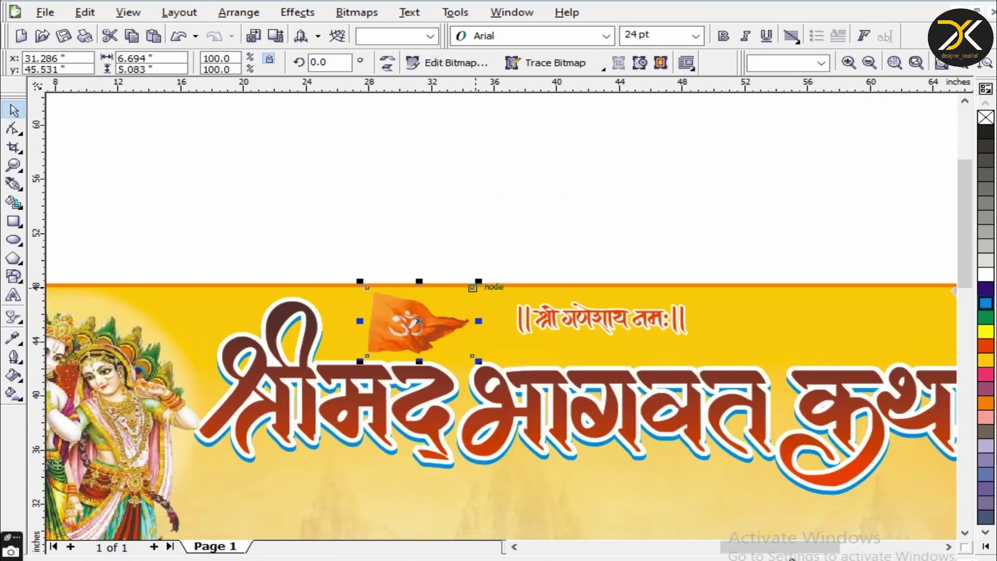
drag(472, 355, 452, 352)
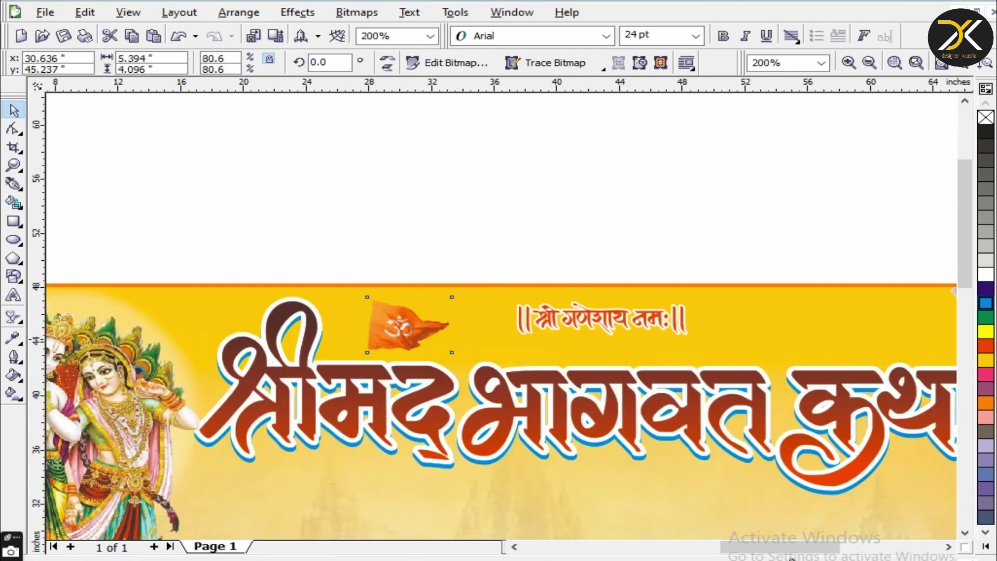
Place a copy of the Om flag on the other side of the || श्री गणेशाय नमः || lettering, at the same height.
drag(408, 324, 857, 327)
key(Escape)
scroll(499, 312, down, 2)
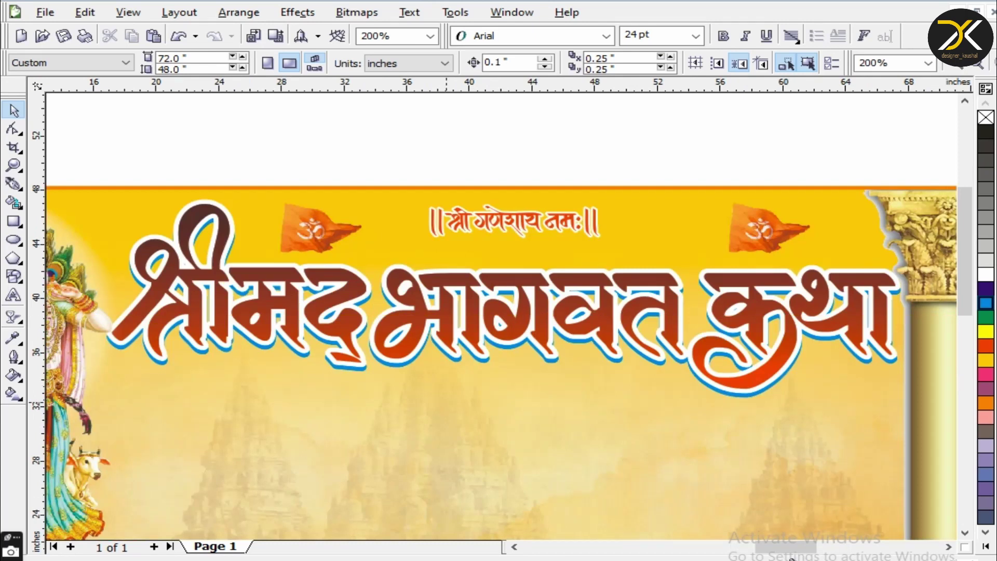
scroll(499, 311, up, 1)
scroll(499, 312, down, 2)
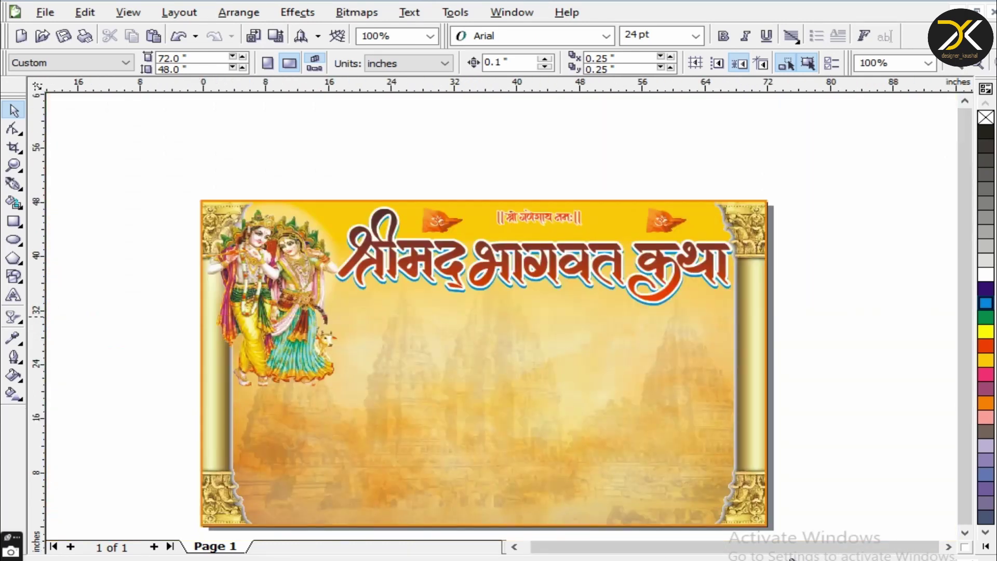
Place the dark green peacock feather over the banner's lower-right corner, enlarged to about 31.7 × 39.2 inches and rotated to about 333°.
scroll(476, 293, down, 1)
key(ctrl+v)
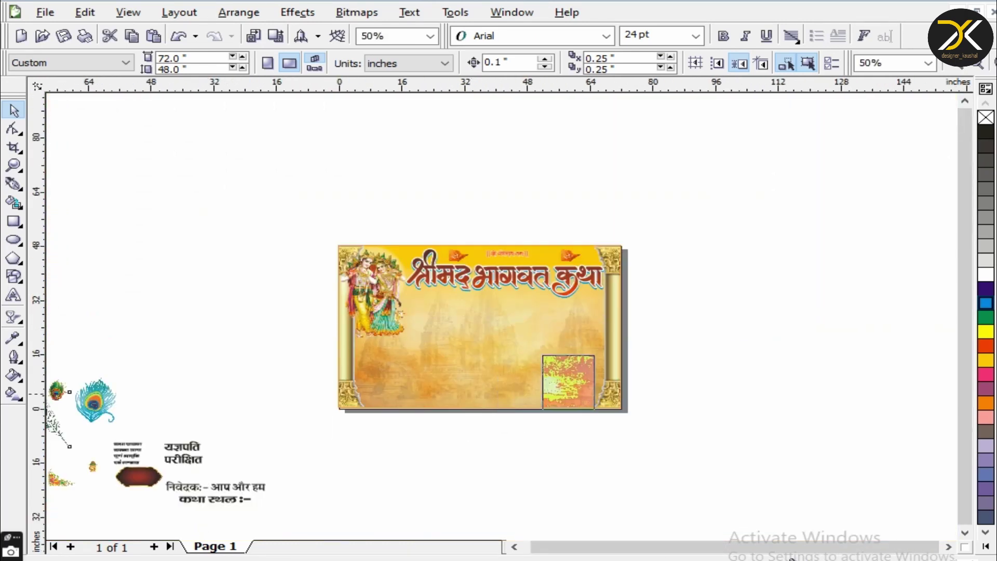
drag(597, 406, 613, 468)
click(649, 449)
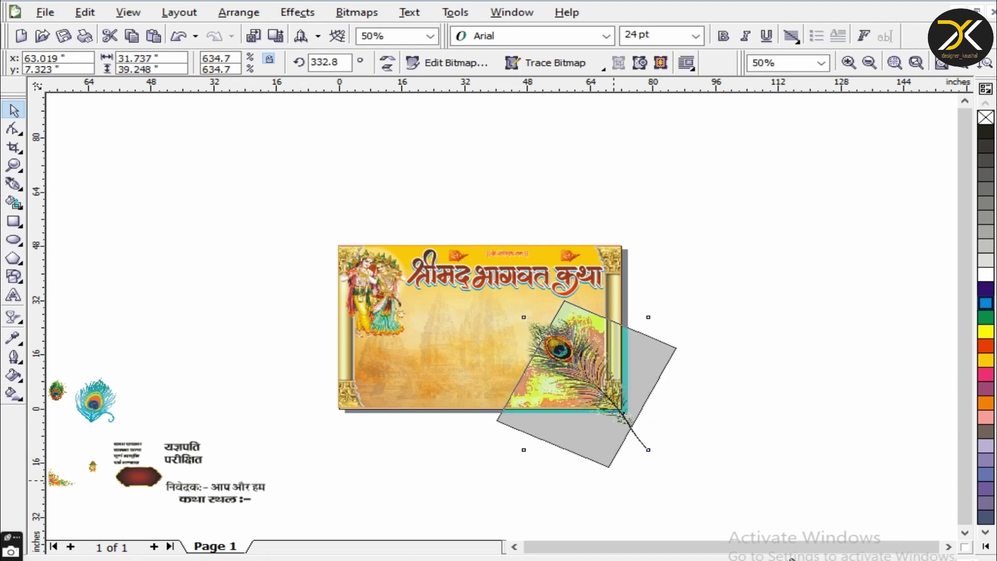
scroll(695, 445, up, 1)
drag(498, 312, 470, 304)
Crop the peacock feather at the banner's edges and fit it to about 21.6 × 31.1 inches beside the right pillar.
click(13, 147)
drag(376, 128, 552, 368)
key(Return)
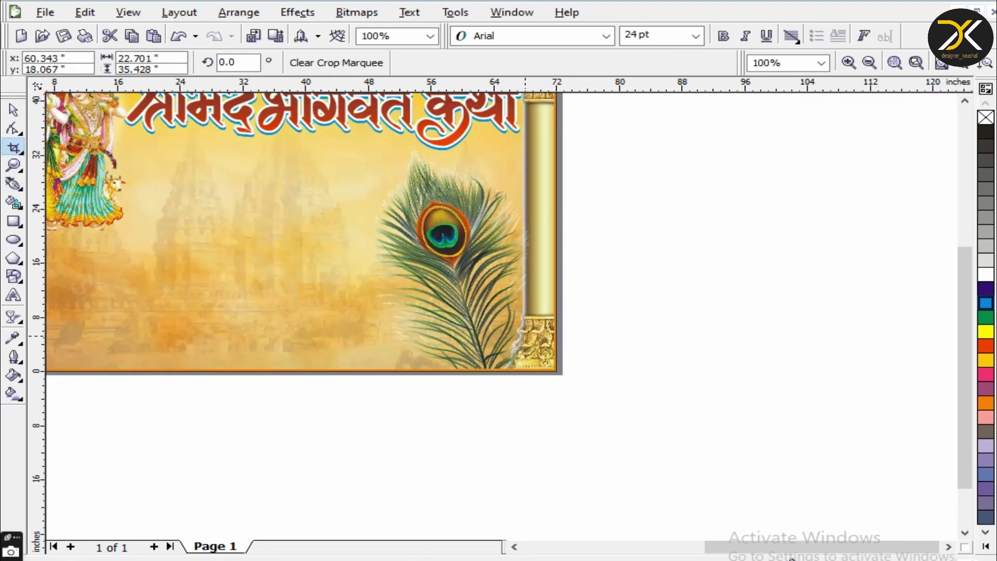
key(space)
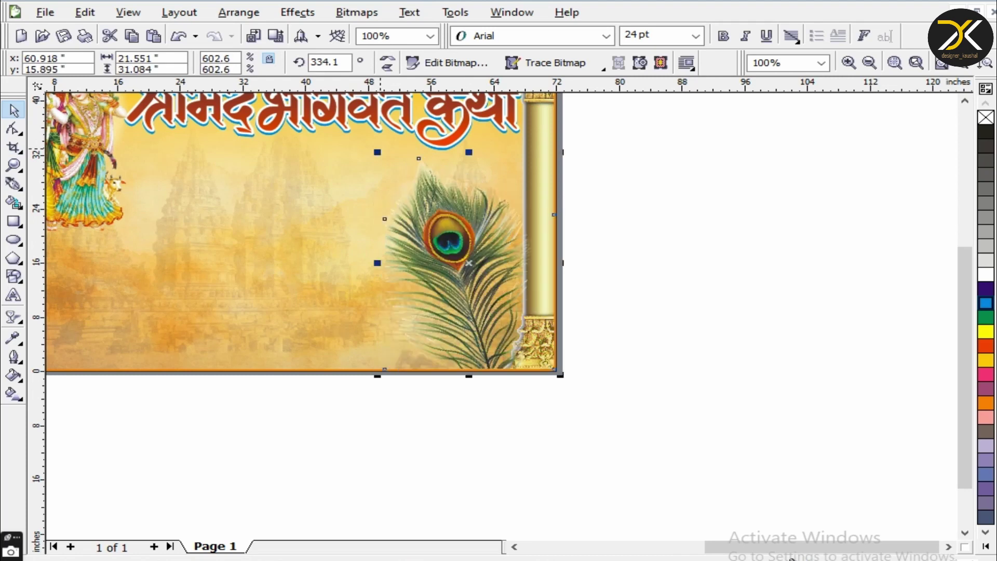
Apply a linear transparency to the peacock feather, fading it out from its tip towards its stem.
click(13, 317)
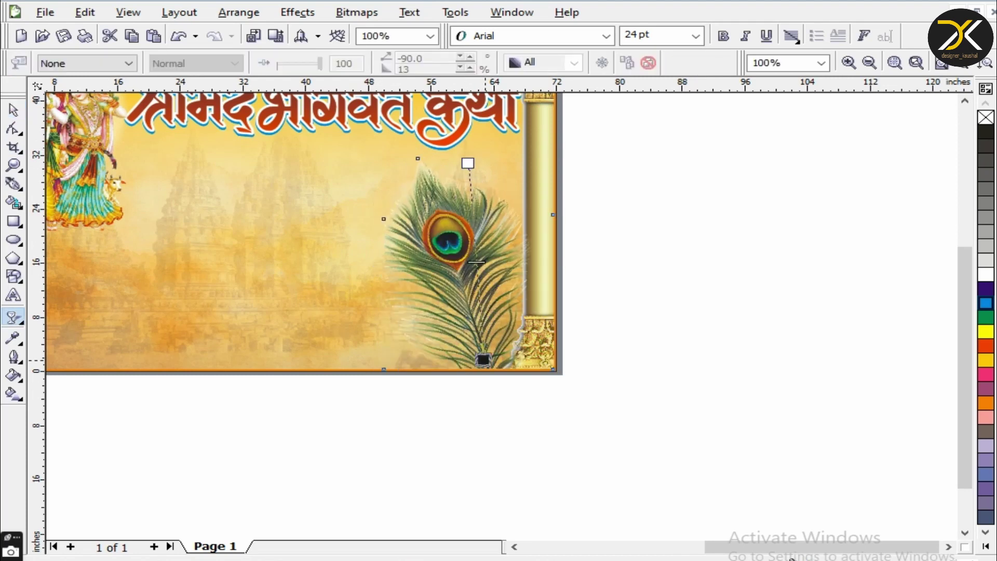
drag(467, 163, 484, 379)
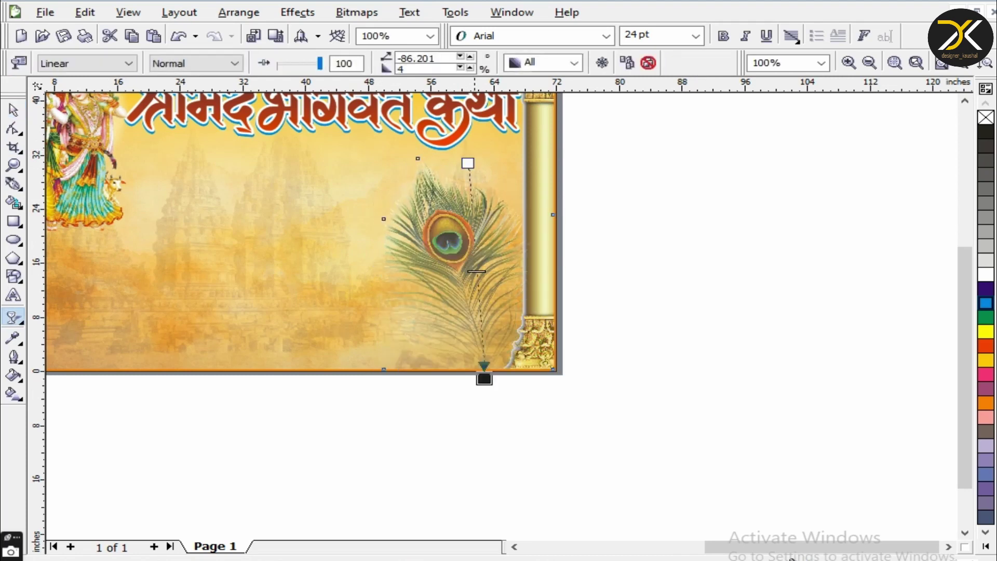
drag(468, 163, 473, 182)
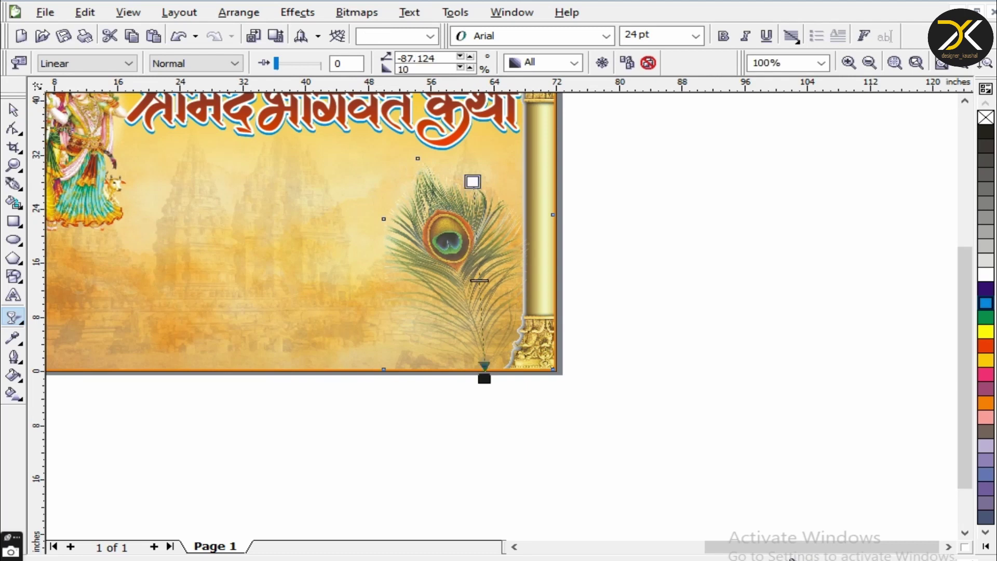
key(space)
key(Escape)
scroll(792, 557, left, 3)
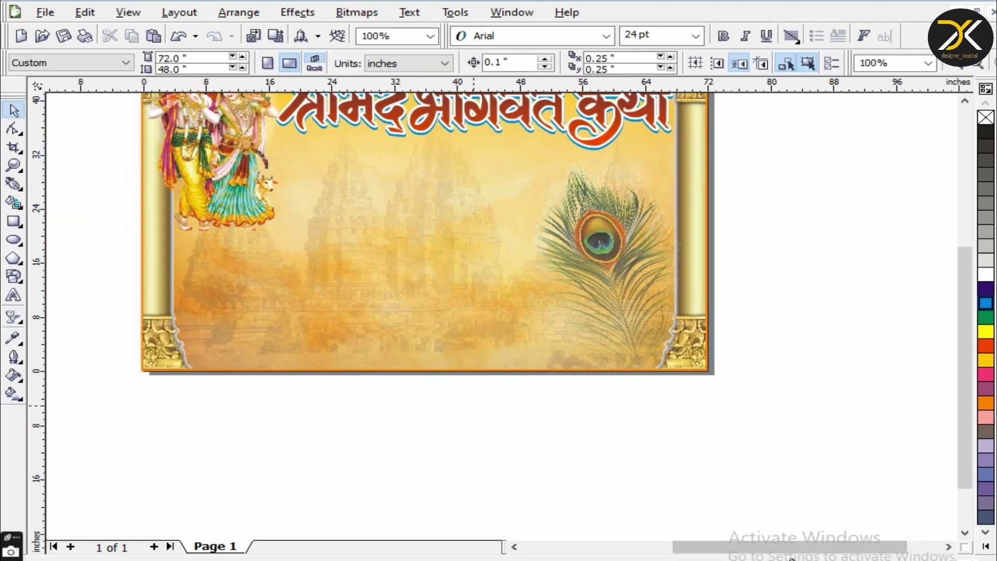
Place the dark red ornamental frame below the title and enlarge it to about 18.5 × 9.6 inches.
key(F3)
drag(144, 379, 490, 209)
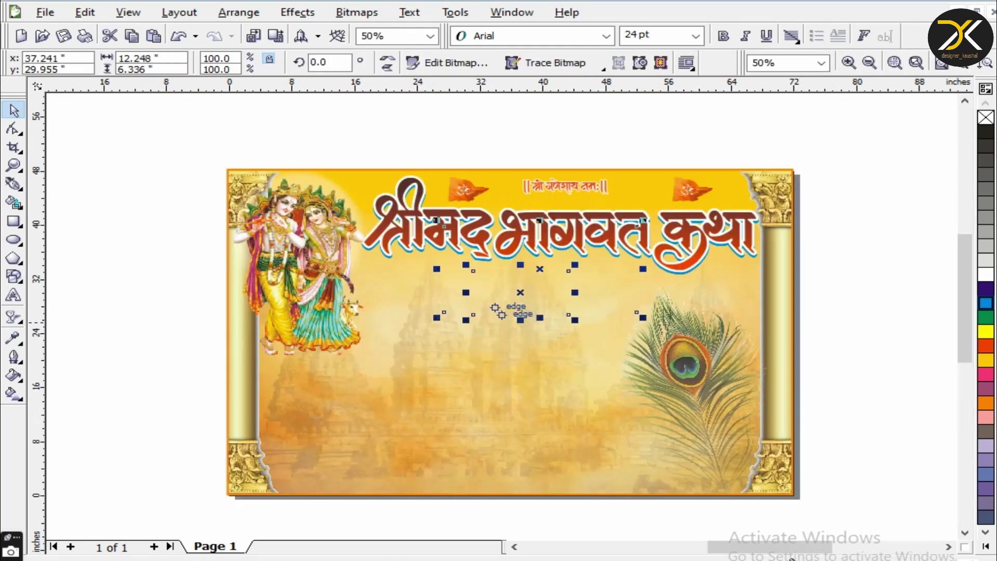
scroll(500, 314, up, 2)
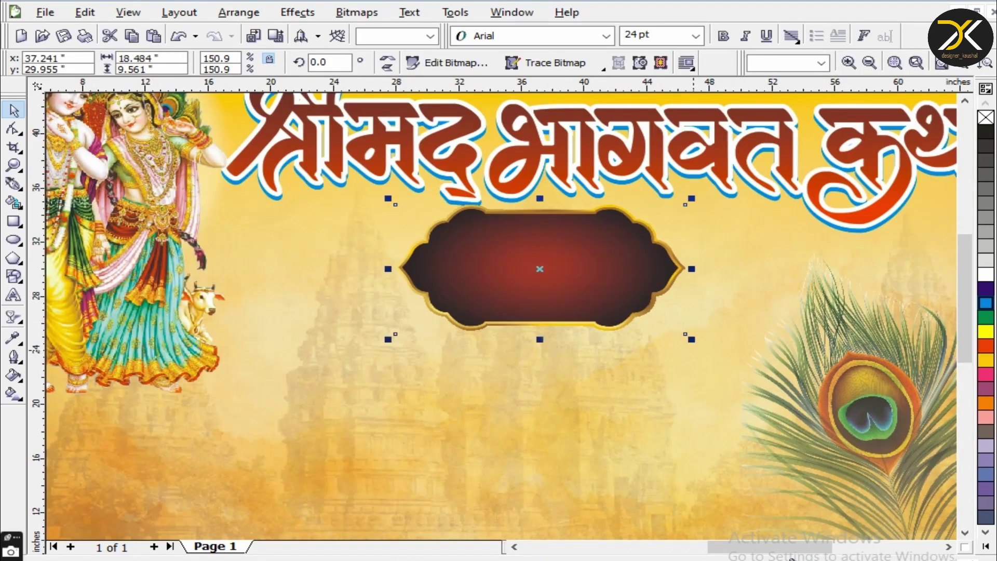
Place two copies of the ornamental frame, about 16.8 × 8.7 inches each, side by side below the original and slightly enlarge the upper frame.
drag(638, 224, 503, 349)
drag(364, 416, 647, 414)
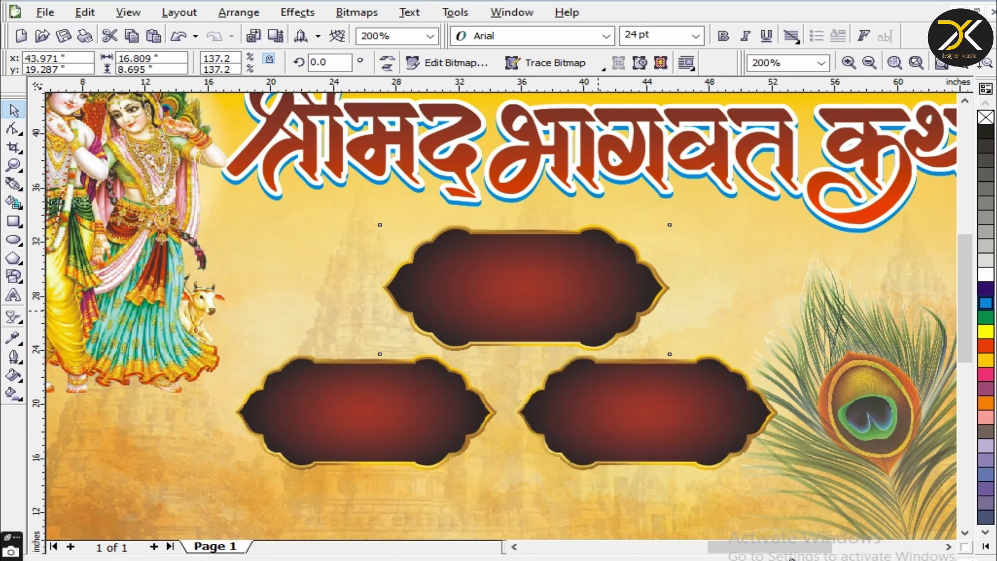
click(521, 290)
drag(670, 225, 683, 217)
click(520, 409)
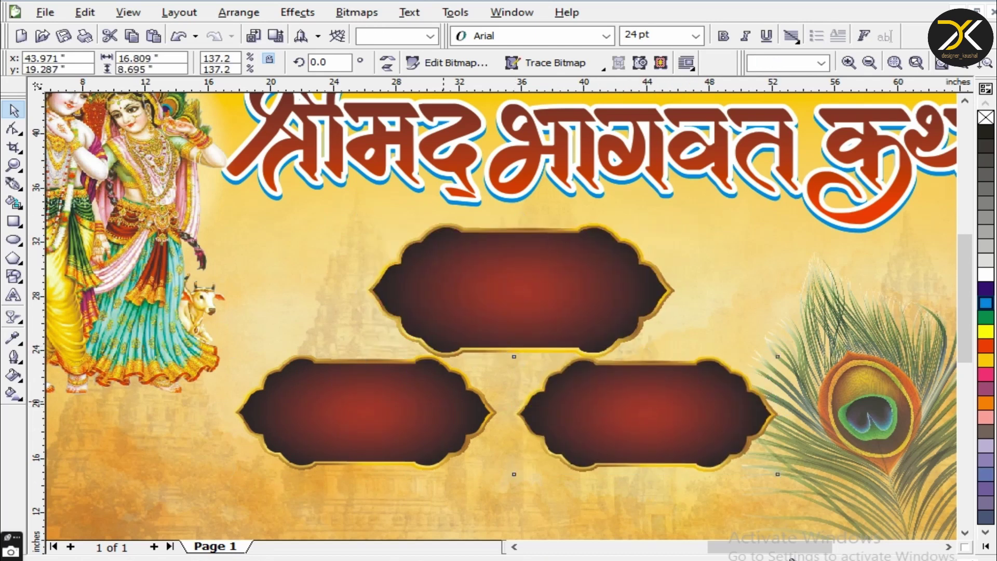
Place the Om kalash image on both sides of the upper frame, enlarged to about 5.1 × 6.7 inches.
key(shift+F4)
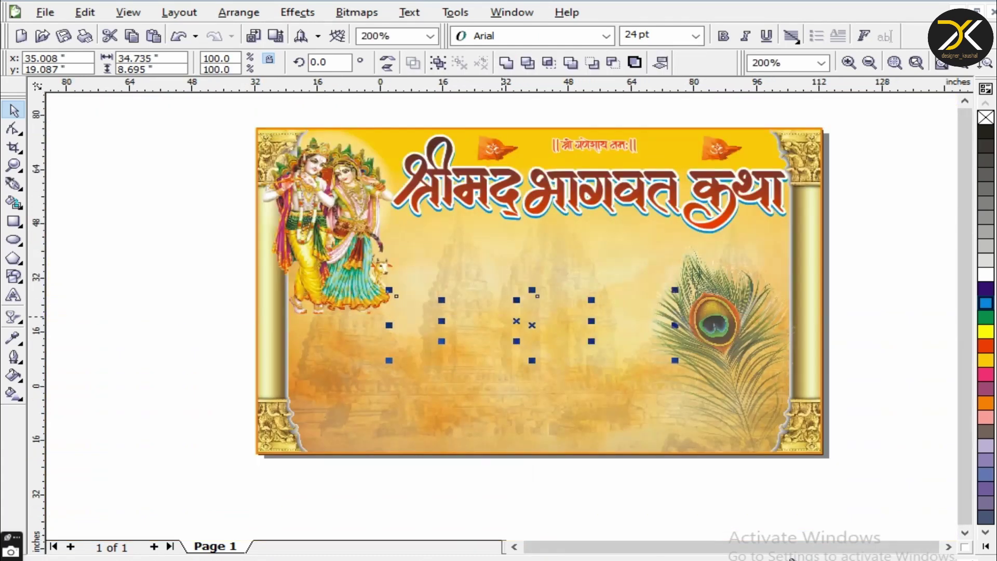
key(F4)
key(Escape)
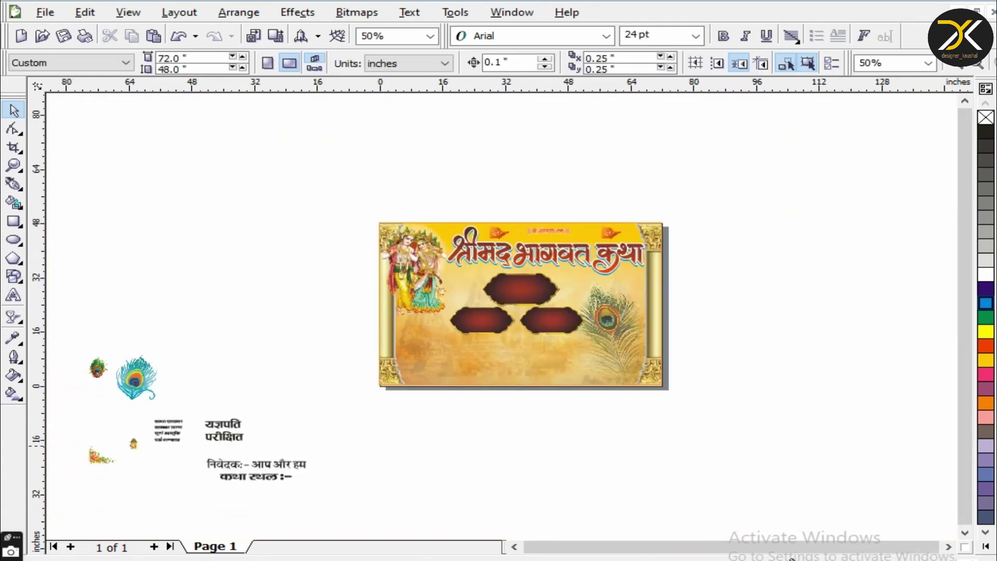
click(478, 290)
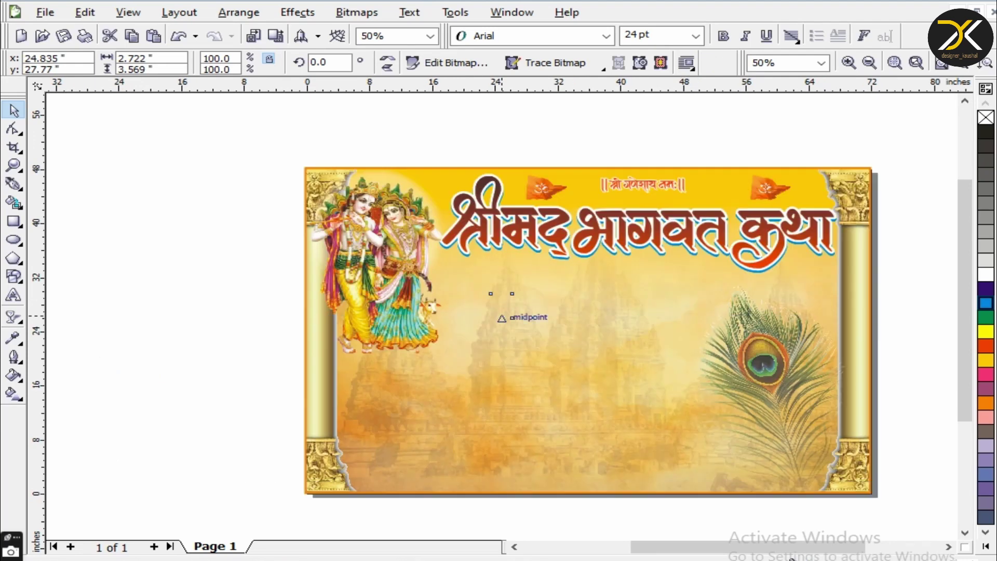
scroll(498, 319, up, 1)
drag(528, 328, 559, 357)
drag(511, 304, 888, 304)
right_click(888, 304)
key(F3)
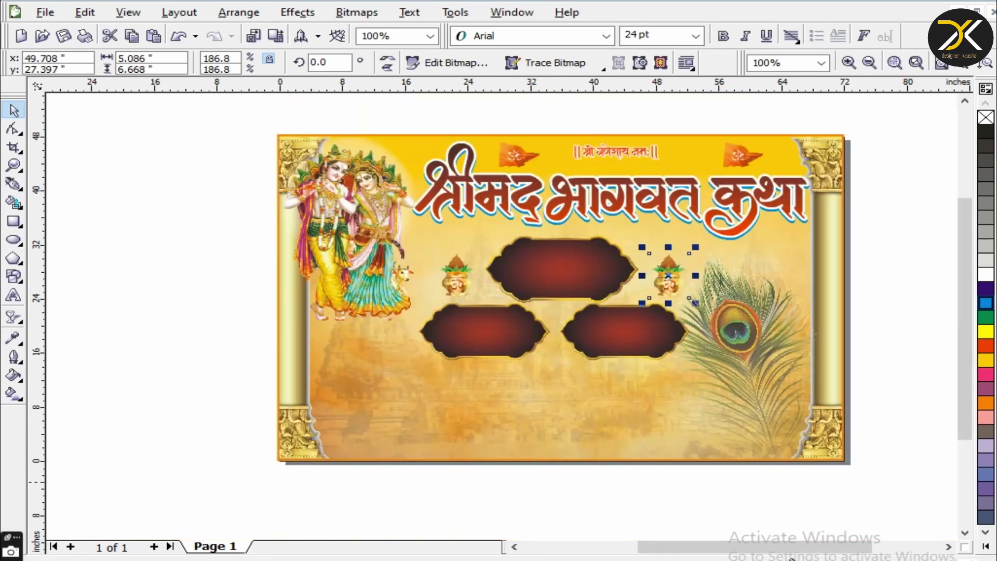
Move the four-line Hindi event text onto the upper frame in white and enlarge it to about 9.6 × 8.4 inches.
key(F3)
key(Escape)
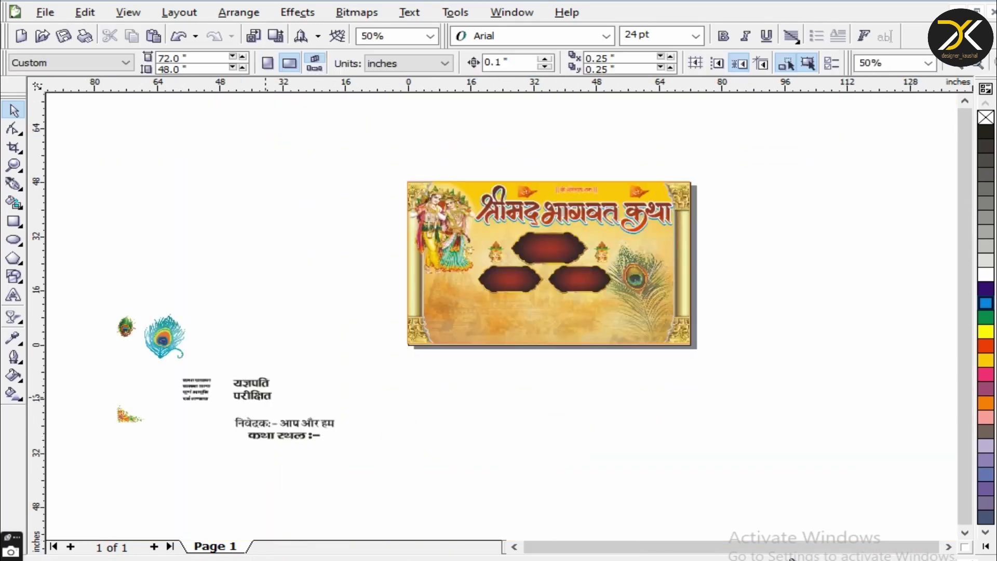
click(197, 390)
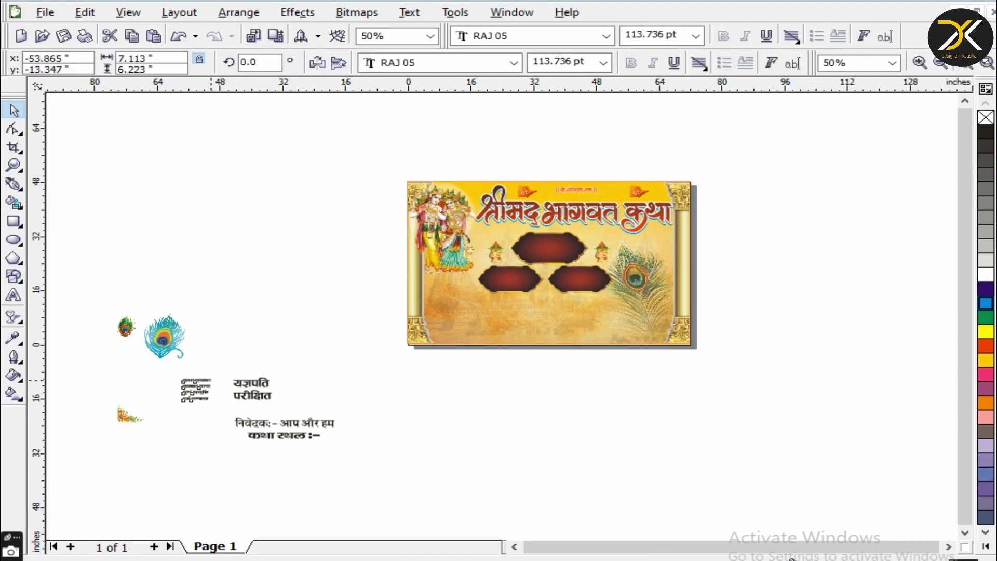
drag(196, 390, 541, 257)
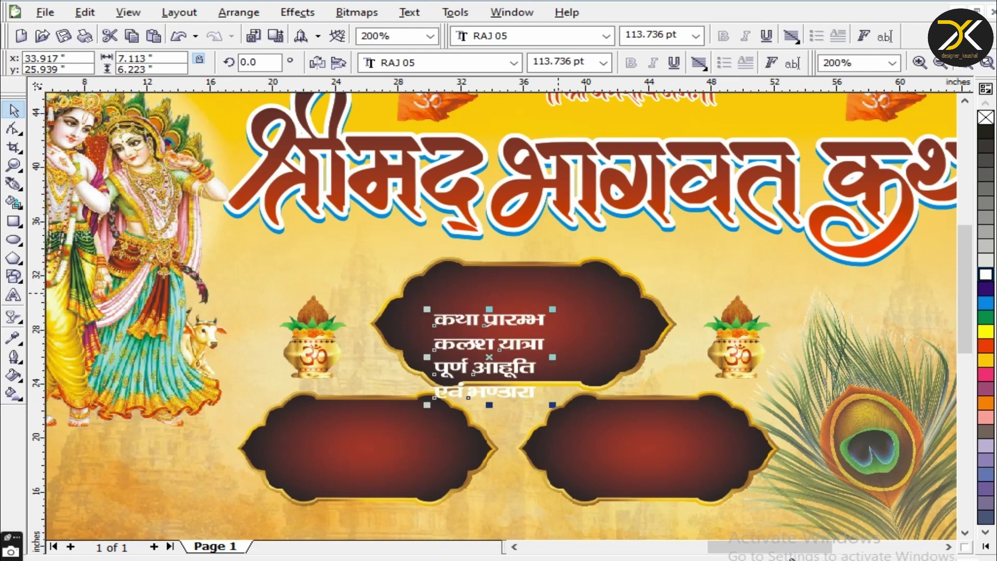
key(Escape)
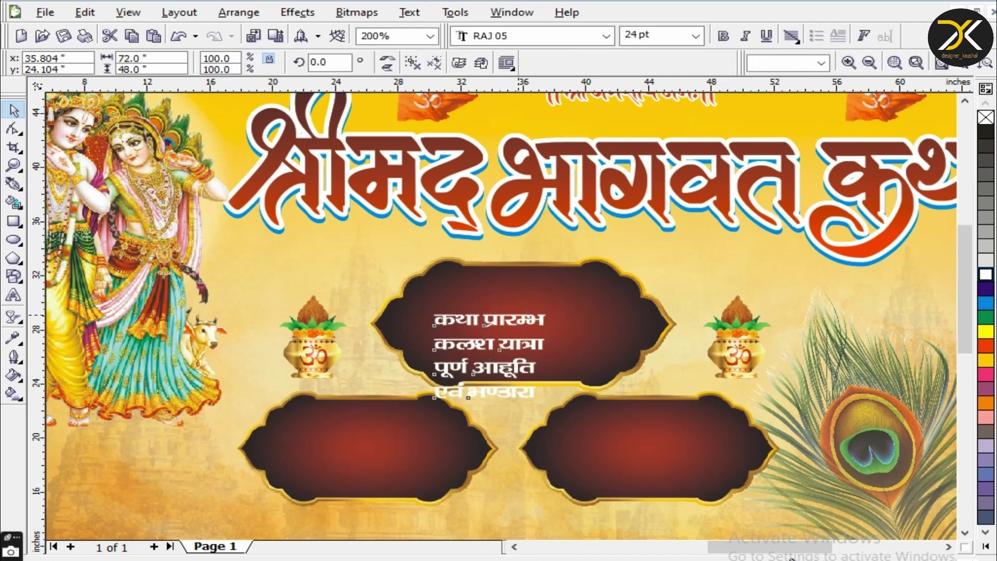
click(488, 344)
drag(548, 404, 567, 421)
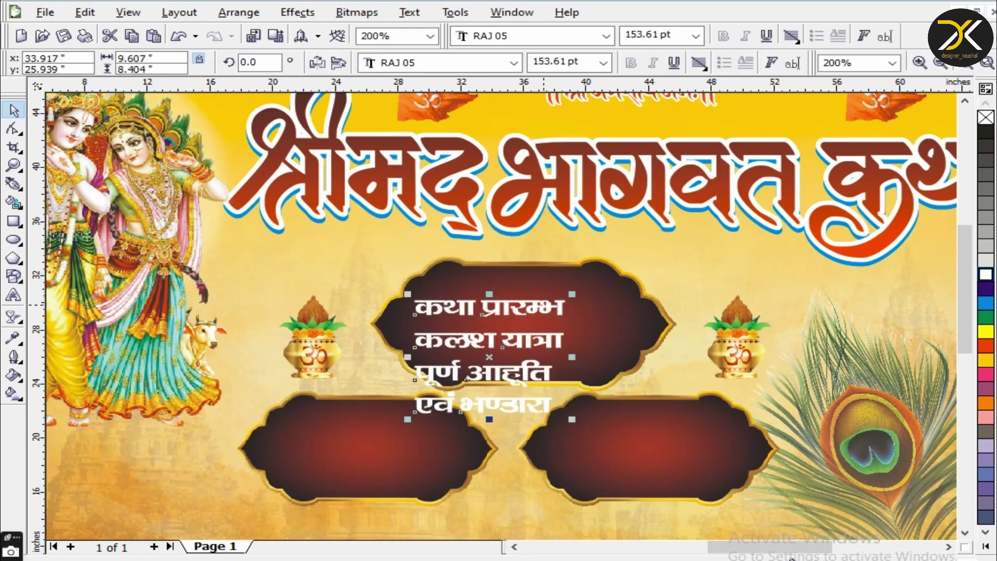
Move the event text beside the upper frame and place only its कथा प्रारम्भ line as a heading inside that frame.
drag(430, 382, 746, 353)
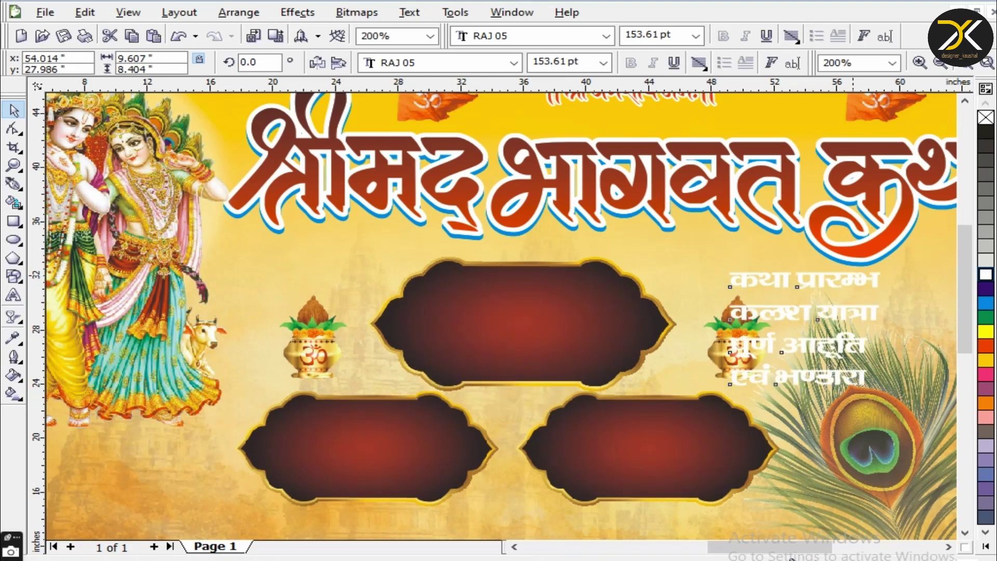
drag(804, 280, 518, 283)
scroll(561, 291, up, 2)
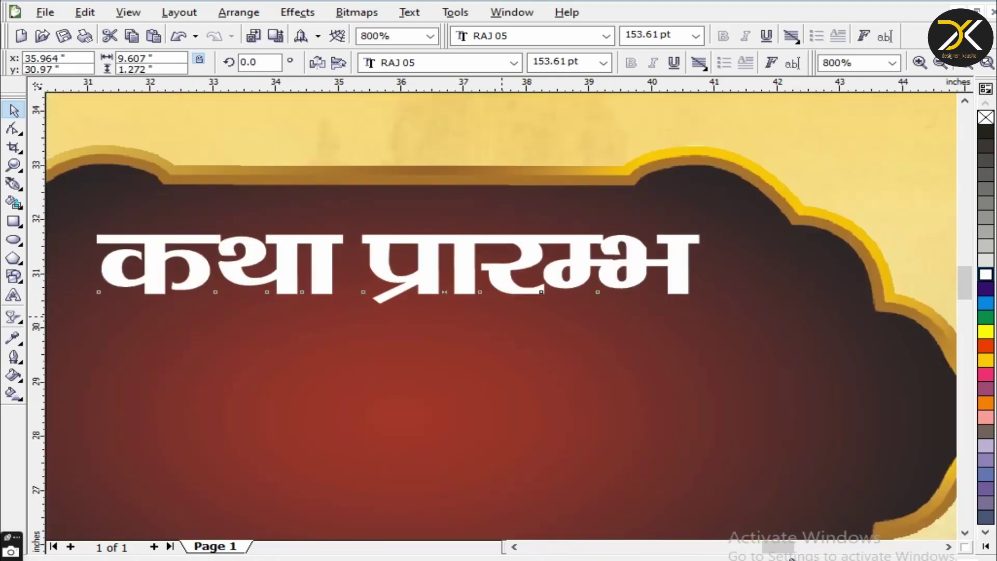
Draw a thin underline bar about 8.8 × 0.19 inches below the कथा प्रारम्भ heading, filled golden yellow with no outline.
key(F6)
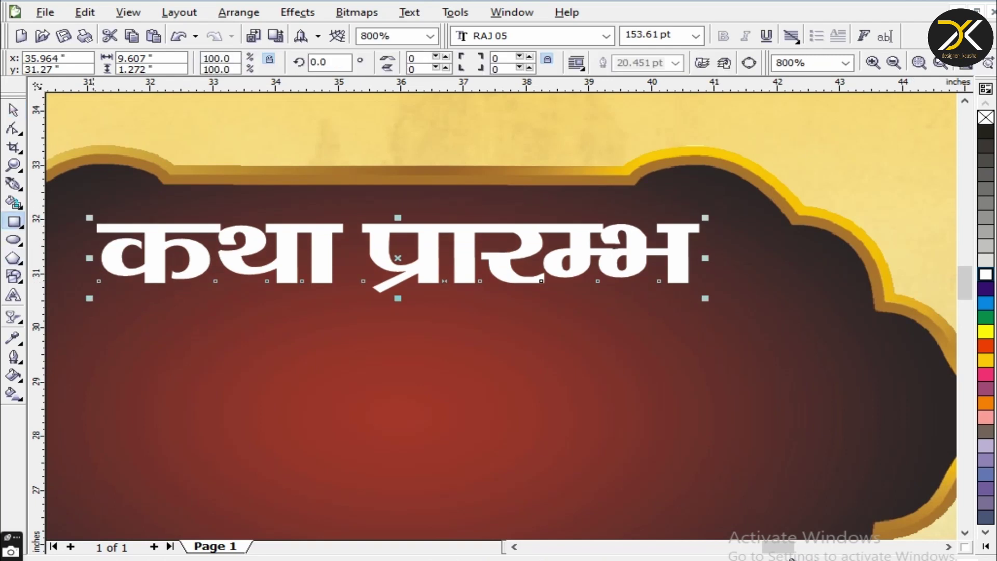
drag(122, 315, 681, 327)
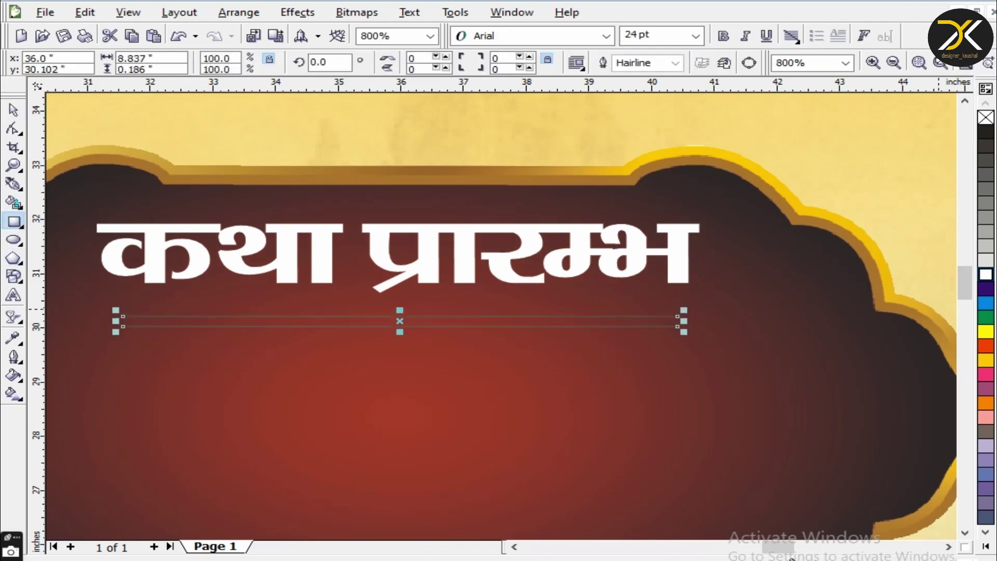
click(986, 360)
click(14, 357)
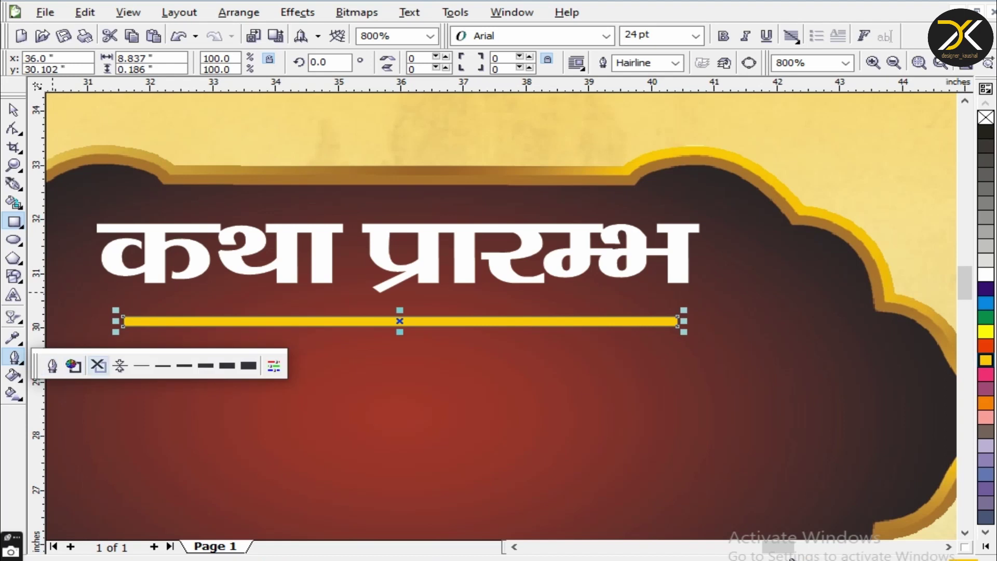
click(98, 365)
Draw a polygon about 0.5 inch wide near the underline's left end and set it to four sides.
click(14, 277)
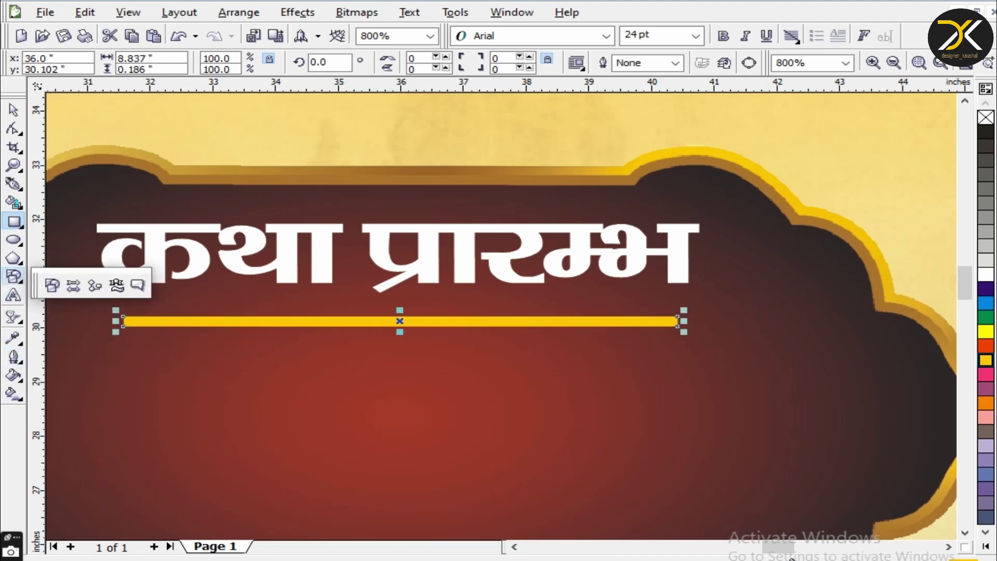
click(14, 258)
click(51, 265)
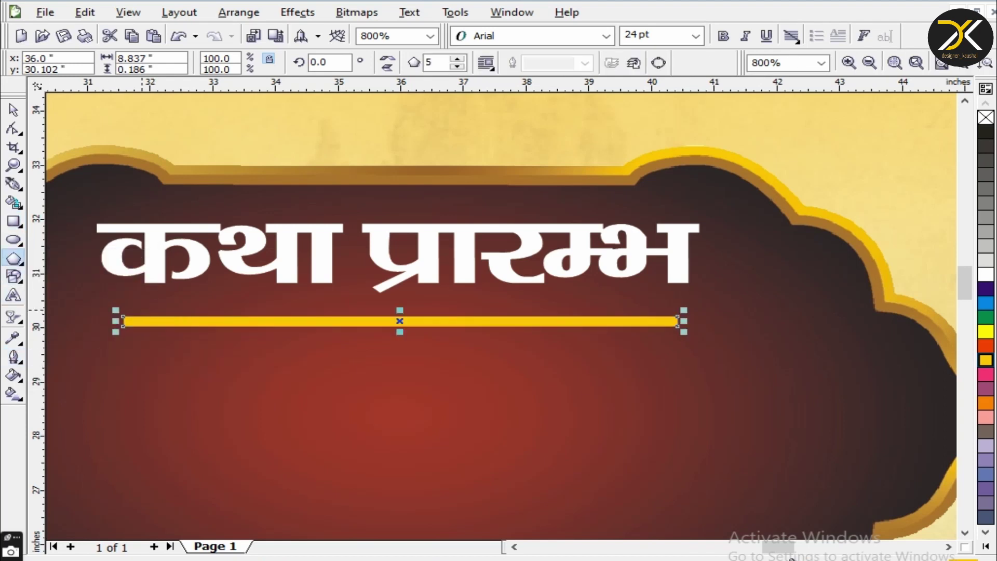
drag(143, 310, 175, 341)
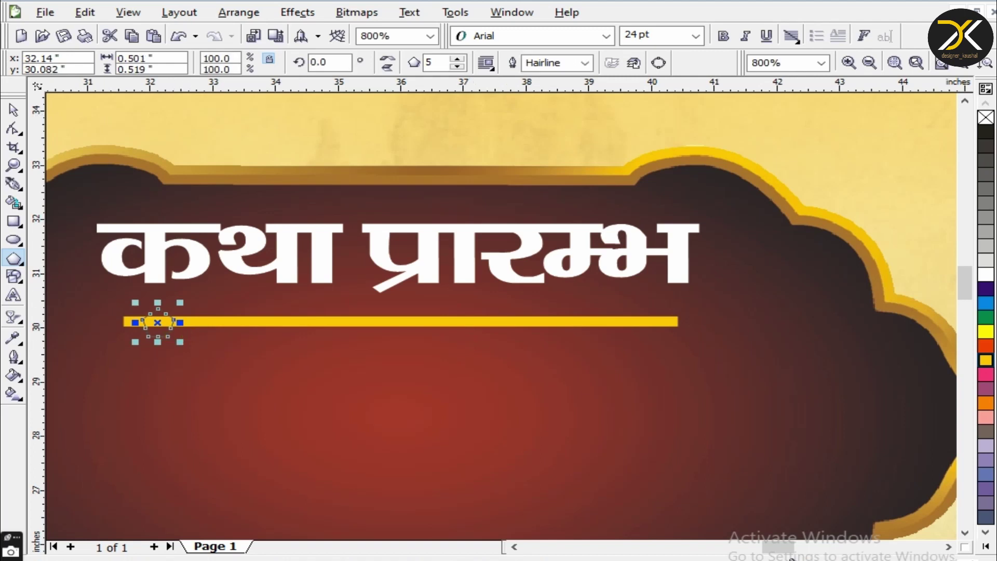
click(457, 67)
Move the small diamond to the middle of the underline, filled golden yellow with no outline.
key(space)
key(Right)
key(Right)
key(Right)
key(Right)
key(Right)
key(Right)
key(Right)
key(Right)
key(Right)
key(Right)
key(Right)
key(Right)
key(Right)
key(Right)
key(Right)
key(Right)
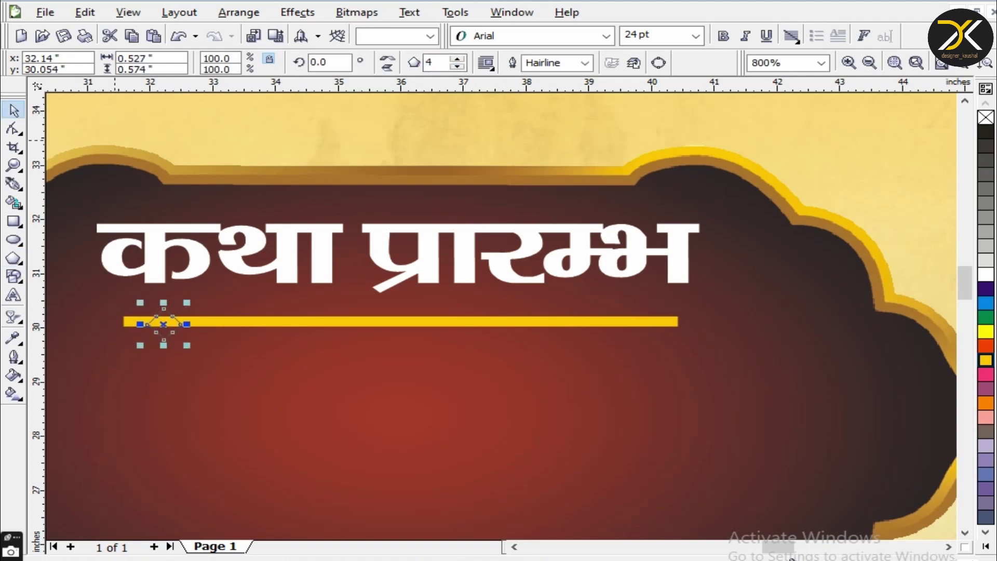
key(Right)
key(Right)
key(Right)
key(Right)
key(Right)
key(Right)
key(Right)
key(Right)
key(Right)
key(Right)
key(Right)
key(Right)
key(Right)
key(Right)
key(Right)
key(Right)
key(Right)
key(Right)
key(Right)
key(Right)
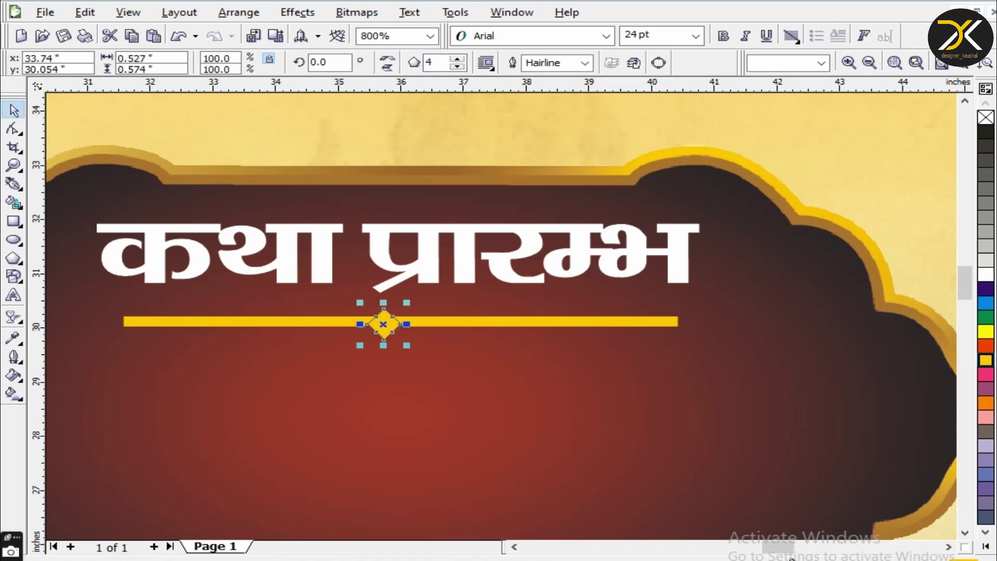
click(13, 356)
click(98, 365)
key(Up)
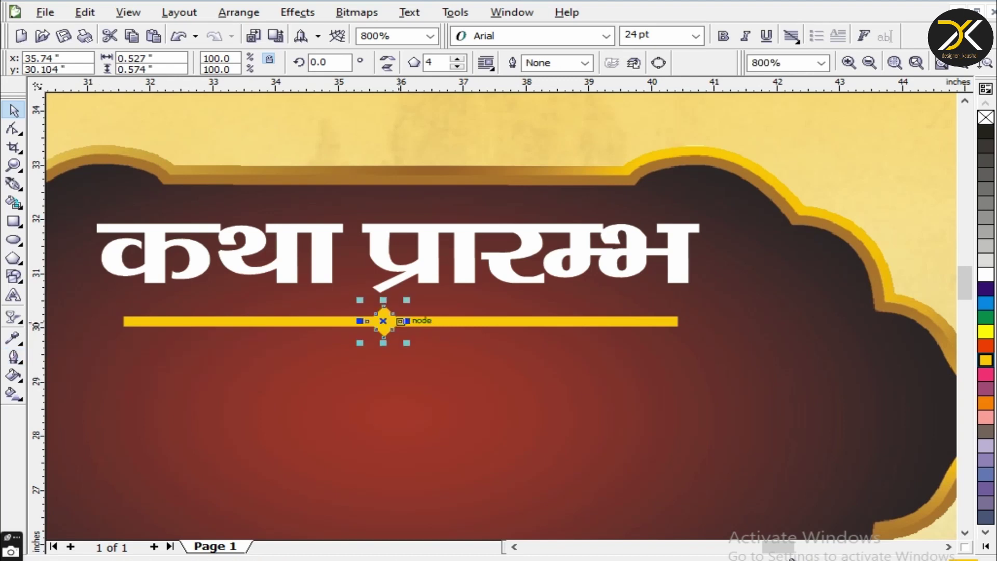
Copy the diamond to both ends of the underline and place slightly larger copies, about 0.59 × 0.64 inches, on both sides of the heading.
drag(395, 324, 677, 322)
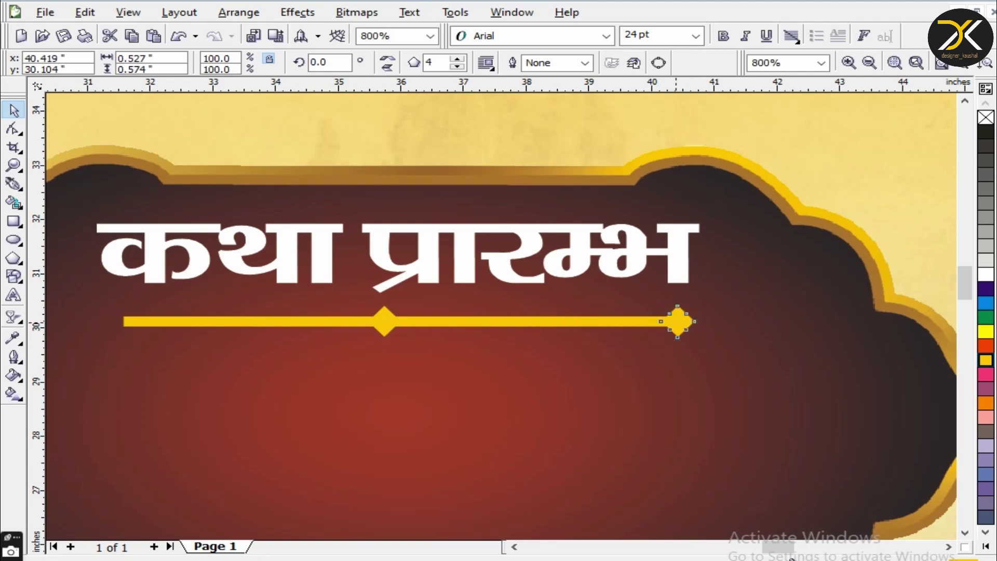
drag(677, 321, 123, 321)
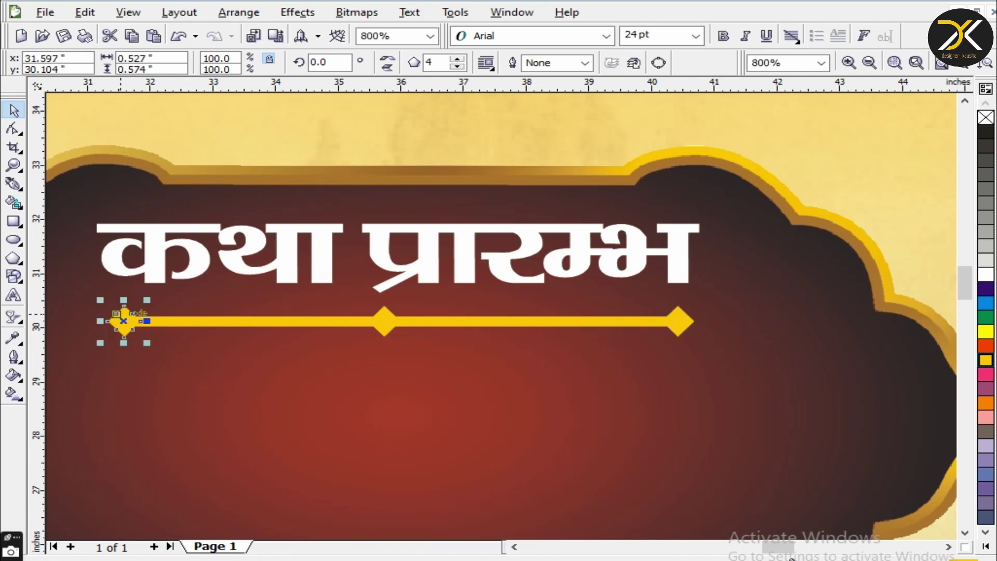
drag(73, 248, 65, 247)
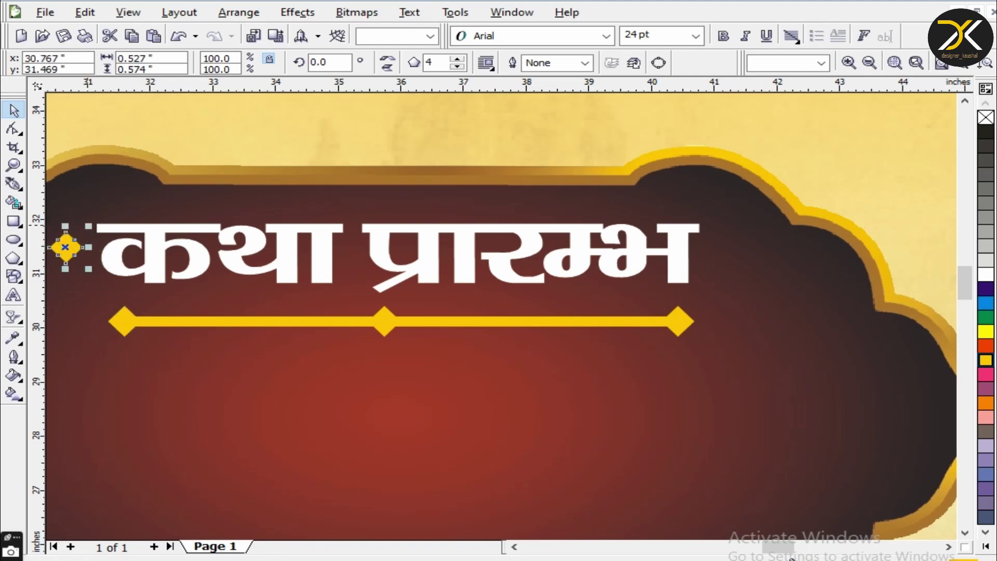
key(Left)
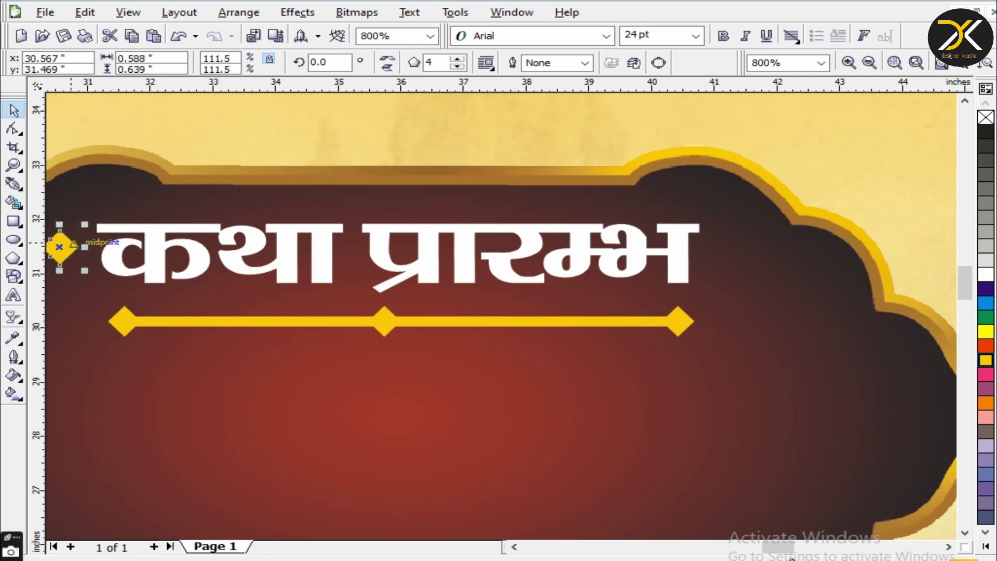
drag(738, 248, 736, 248)
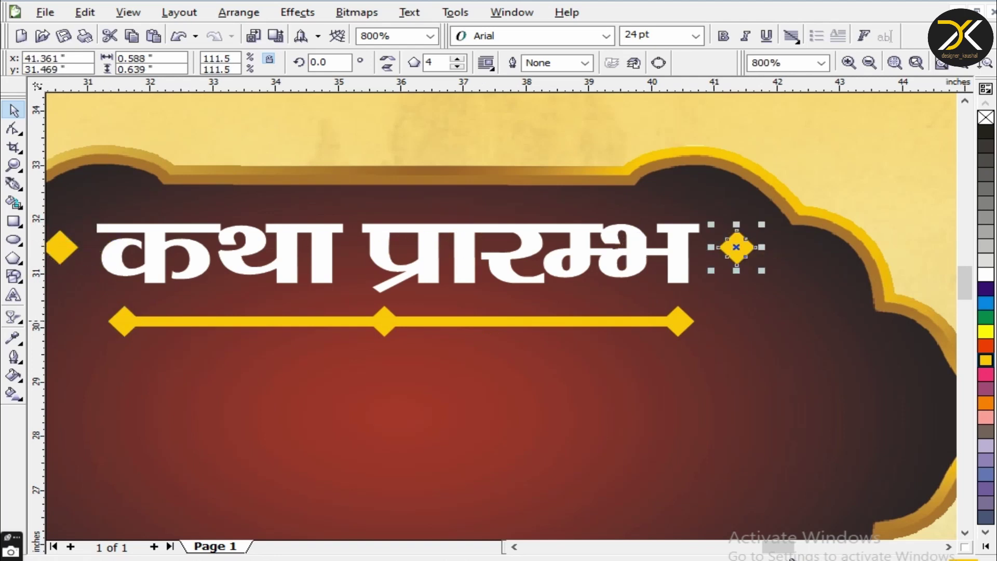
Join the underline and its three diamonds into a single object.
click(678, 321)
shift+click(385, 321)
shift+click(124, 321)
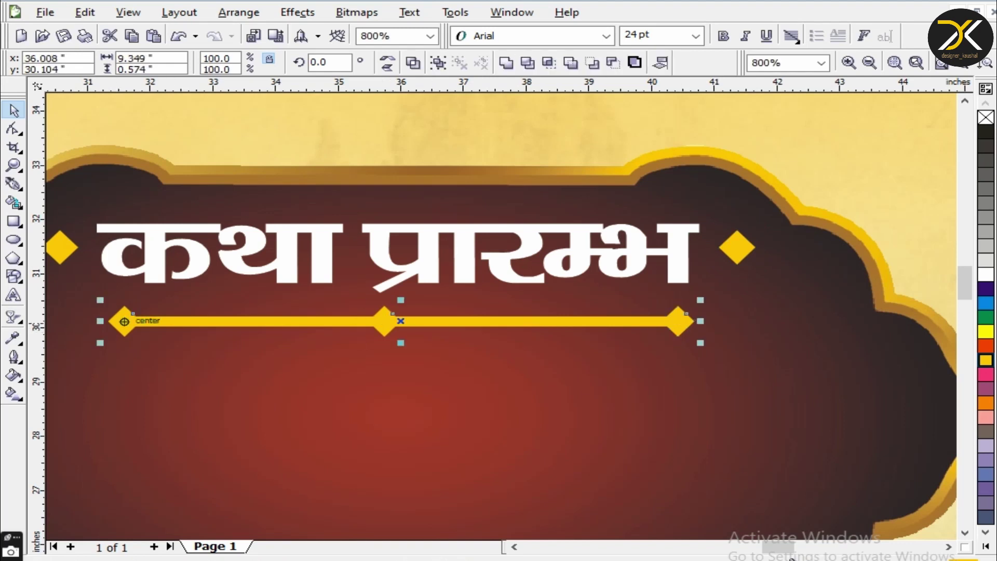
scroll(454, 205, down, 2)
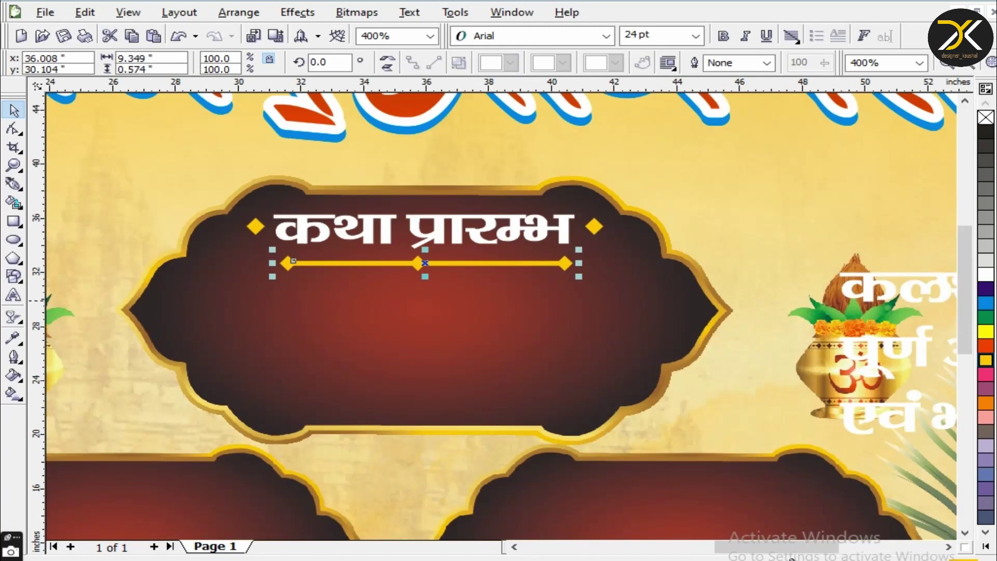
Copy the कथा प्रारम्भ heading with its underline and side diamonds into the upper part of the lower-left frame.
scroll(466, 285, down, 1)
scroll(466, 285, down, 1)
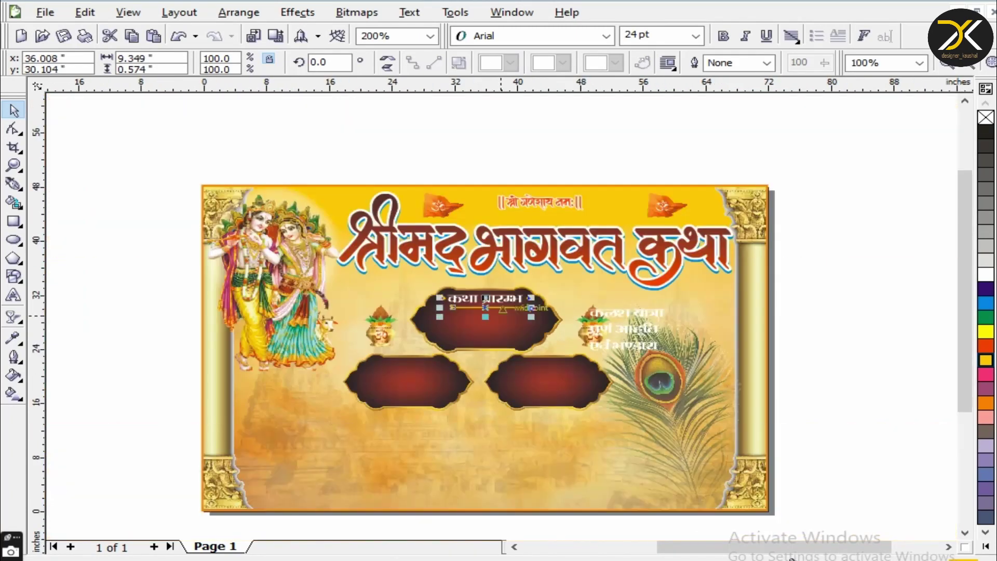
key(Escape)
drag(552, 312, 552, 311)
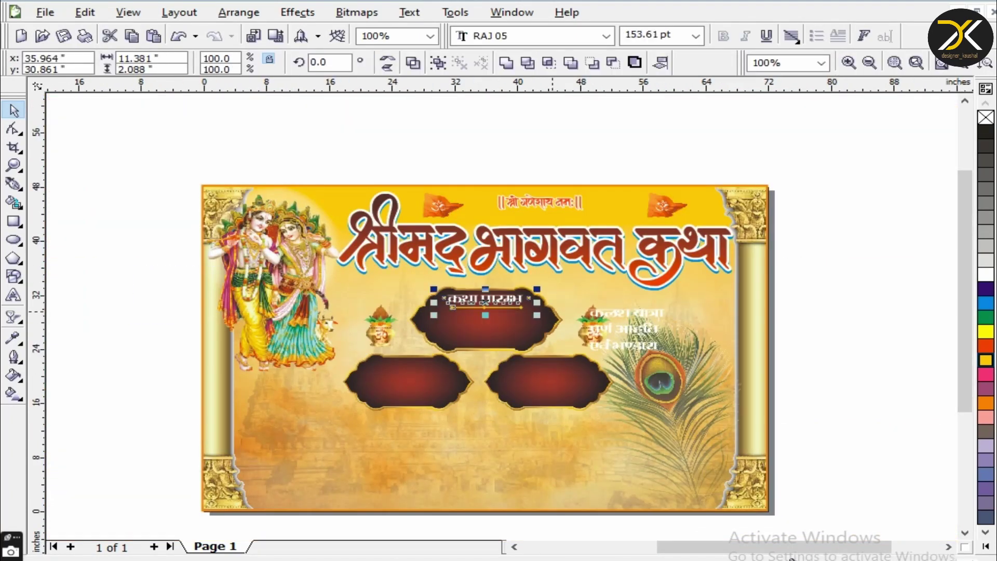
drag(485, 300, 410, 369)
right_click(410, 370)
scroll(362, 429, up, 1)
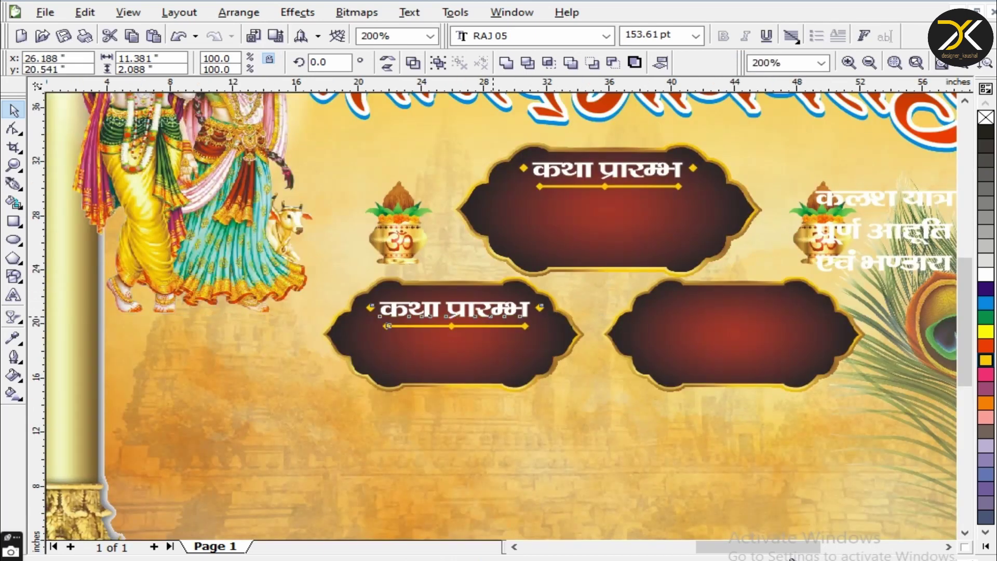
Change the second word of the lower-left frame's heading to यात्रा and centre the heading above its underline.
double_click(492, 312)
double_click(493, 310)
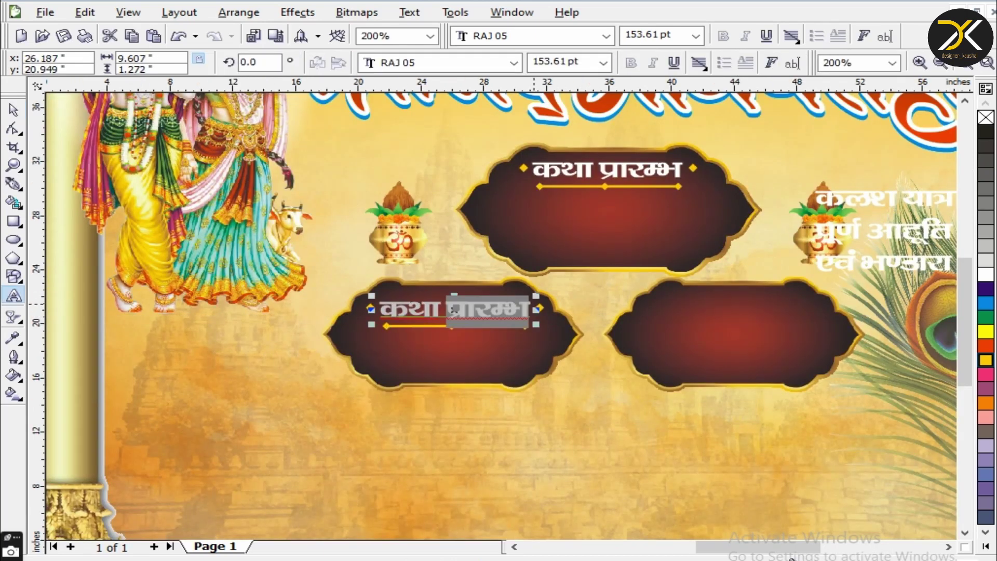
text(यात)
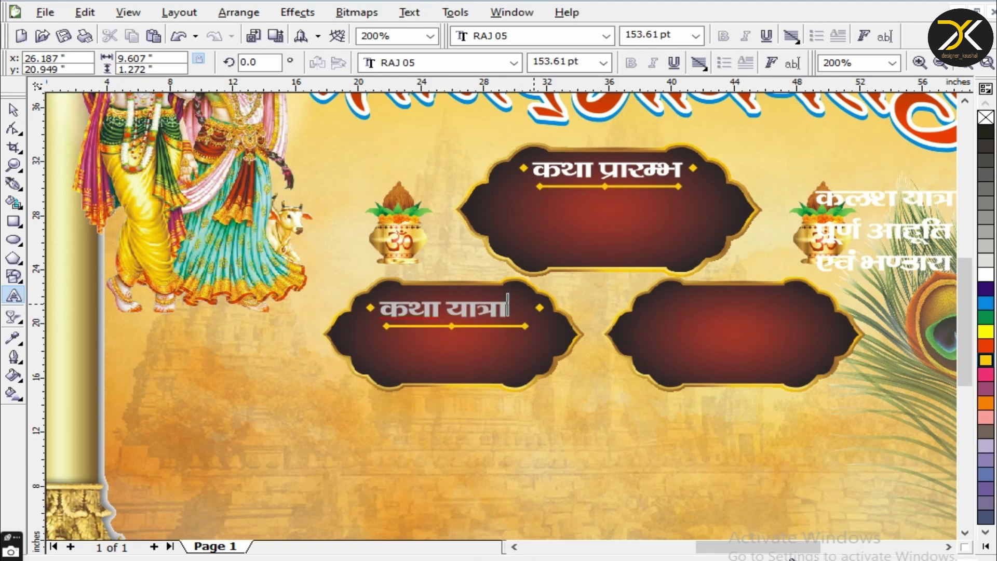
key(ctrl+space)
key(Right)
key(Right)
key(Right)
key(Right)
key(Right)
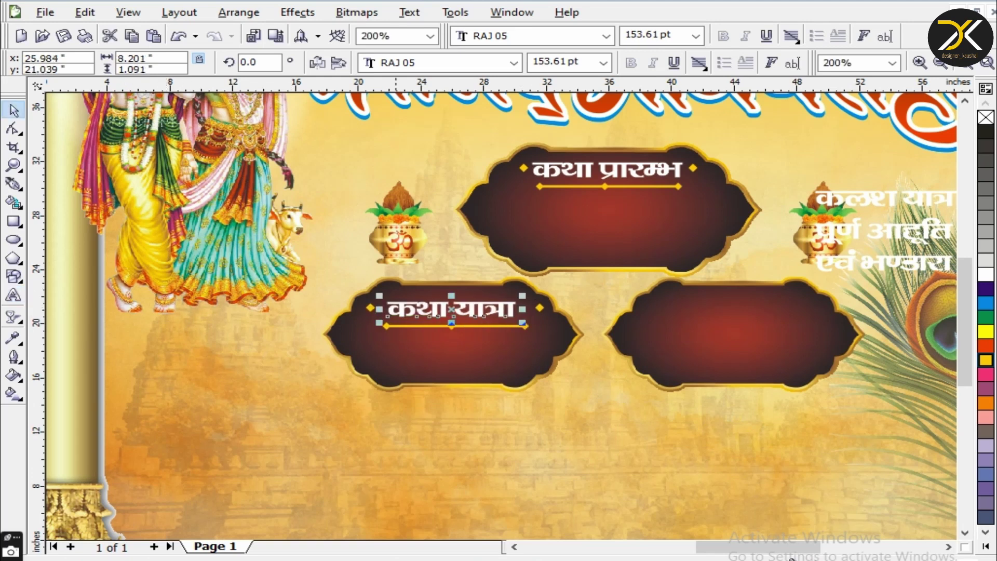
Copy the कथा यात्रा heading with its underline and side diamonds into the lower-right frame, and delete the copied text.
key(F3)
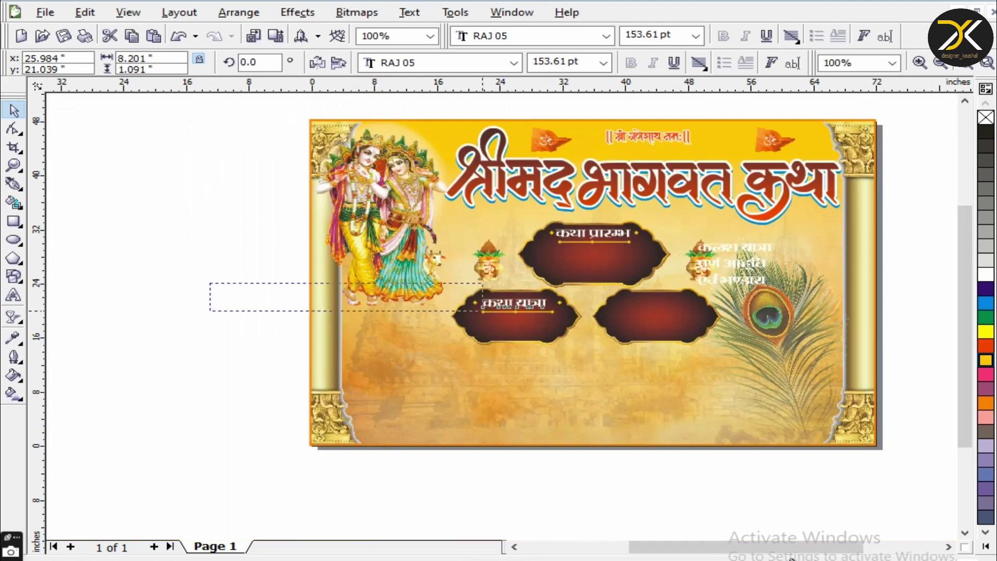
drag(210, 317, 209, 318)
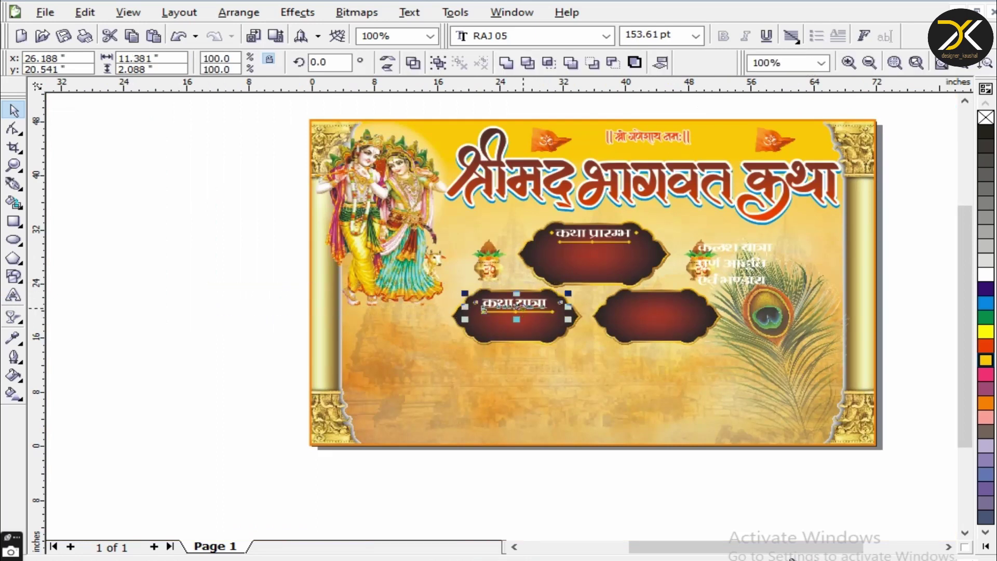
drag(515, 304, 653, 304)
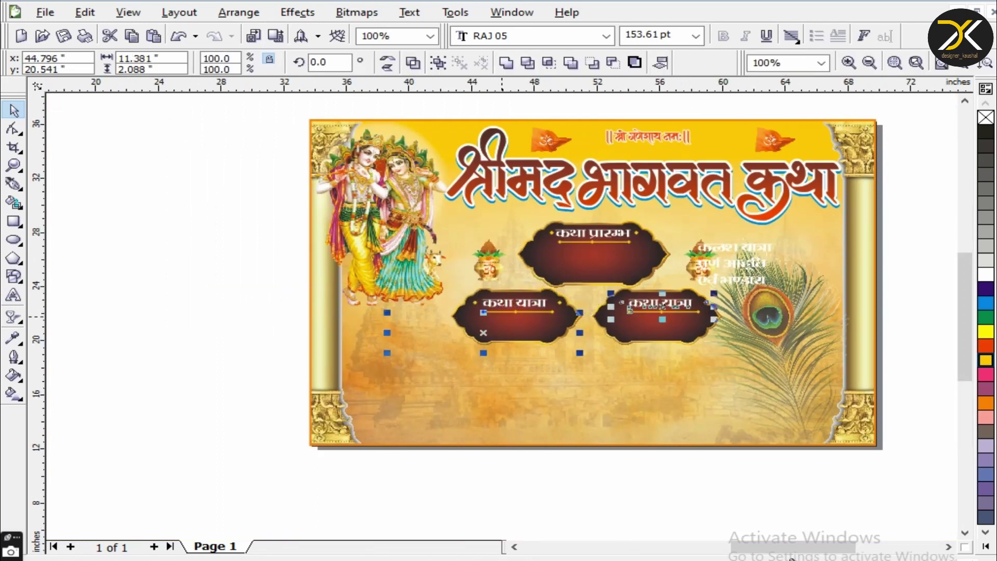
scroll(832, 281, up, 2)
key(Tab)
key(shift+Tab)
key(Delete)
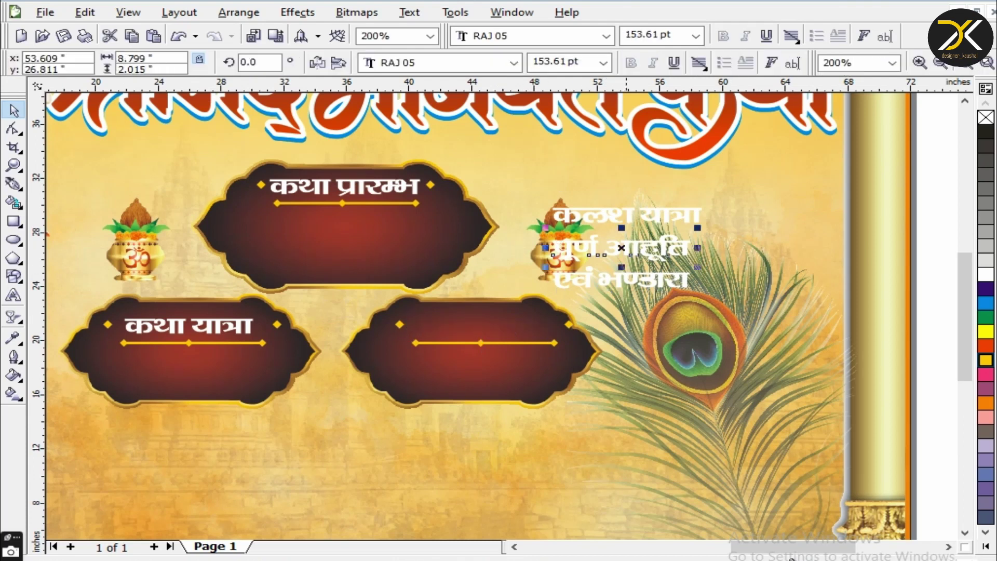
Place the two-line पूर्ण आहूति एवं भण्डारा text in the lower-right frame, shrunk to about 7.2 inches wide, with tighter line spacing.
drag(620, 262, 483, 311)
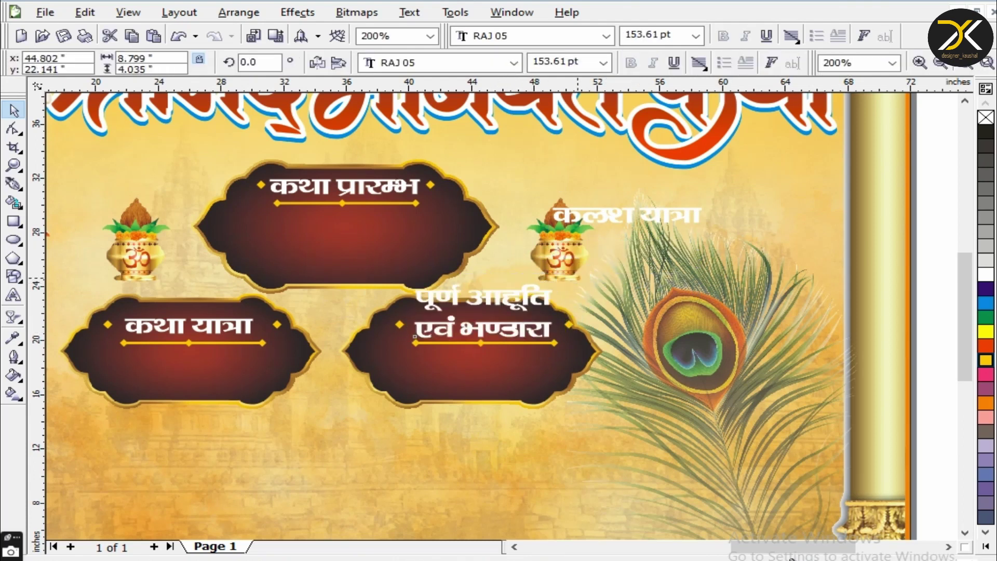
drag(552, 344, 529, 335)
scroll(477, 352, up, 2)
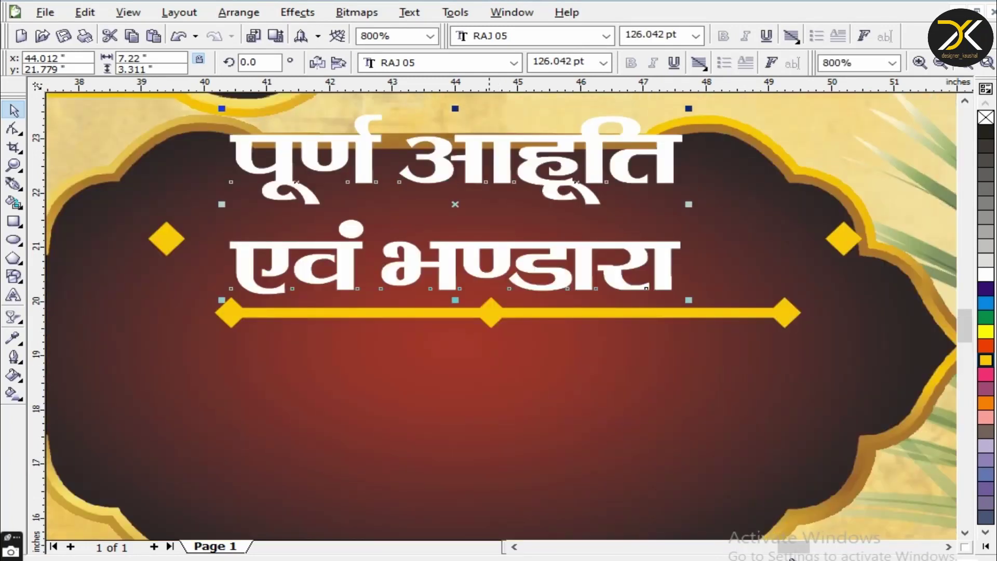
click(452, 350)
click(453, 241)
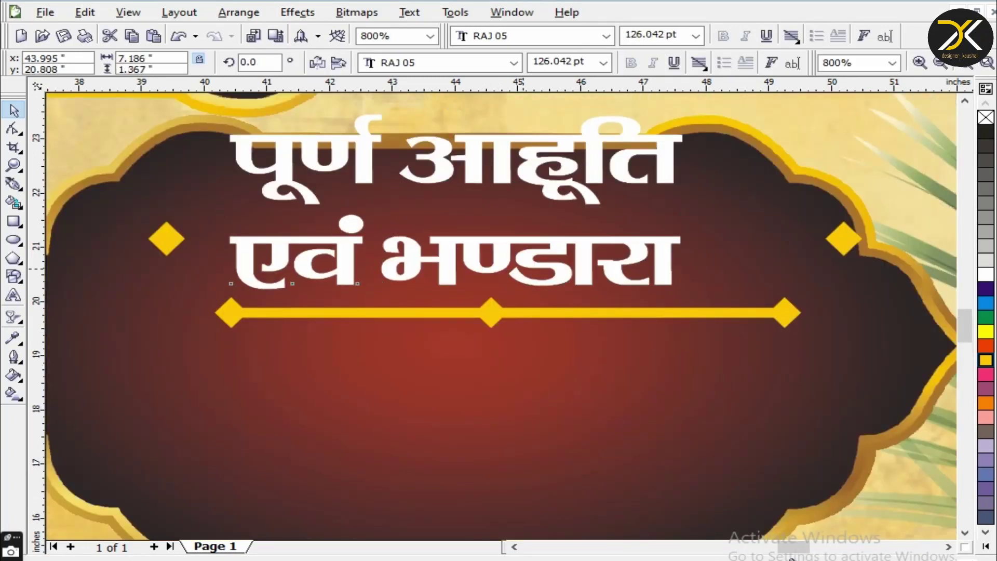
click(453, 240)
drag(453, 241, 622, 202)
Set the underline just below the two-line heading in the lower-right frame and bring the side diamonds closer to the text.
shift+click(624, 312)
drag(623, 312, 605, 342)
click(624, 340)
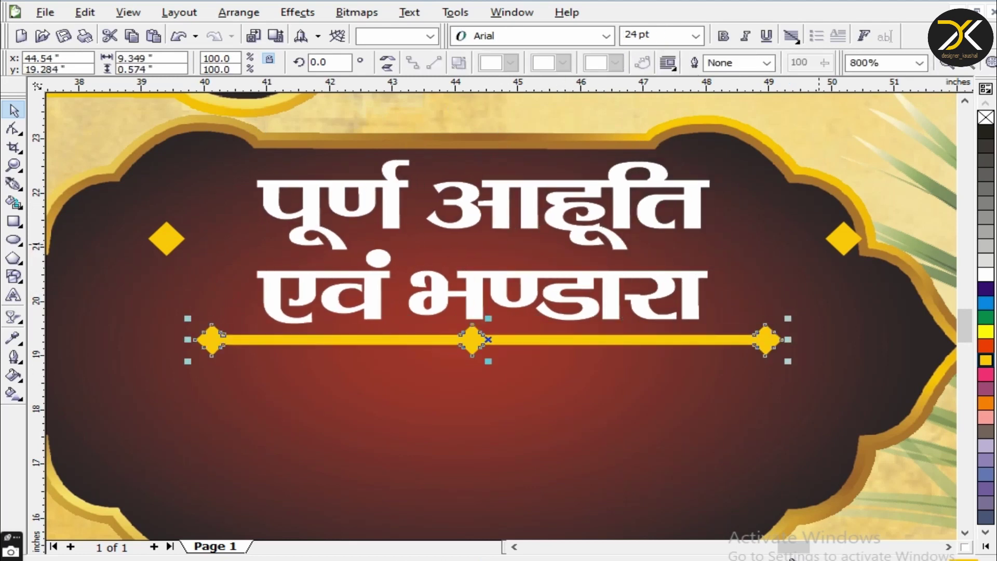
drag(842, 239, 756, 239)
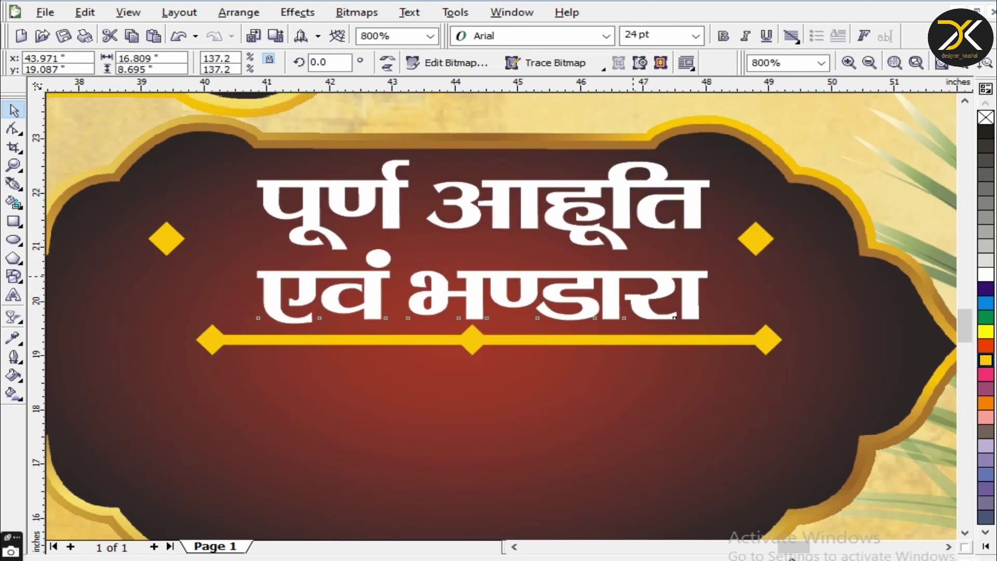
click(480, 280)
click(472, 340)
drag(473, 340, 465, 334)
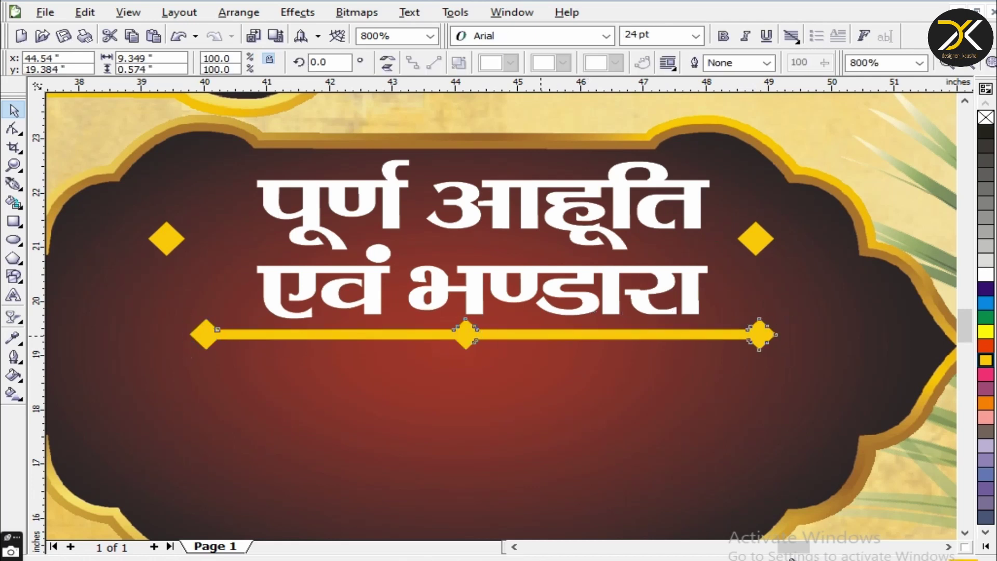
click(480, 281)
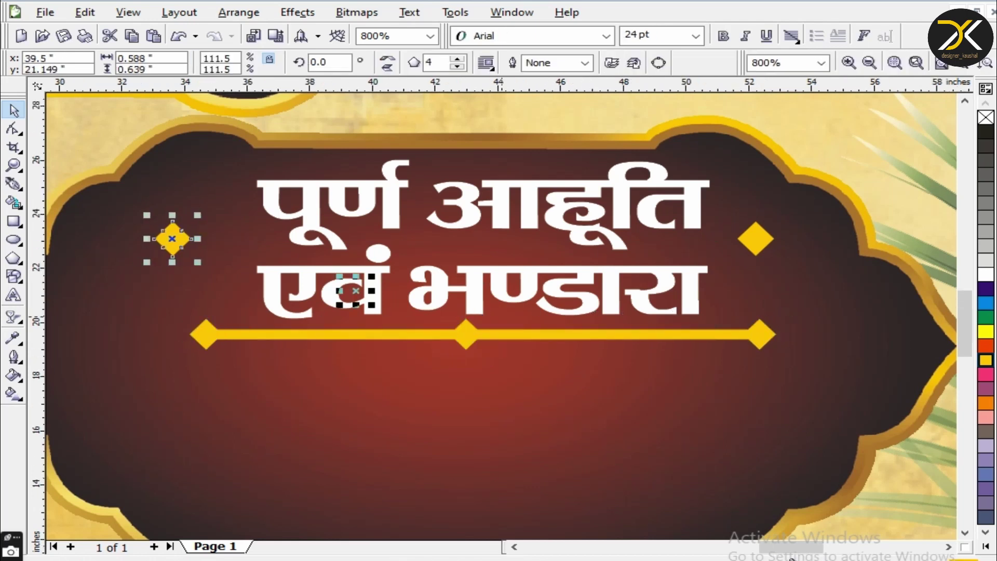
scroll(172, 239, down, 3)
scroll(430, 304, down, 3)
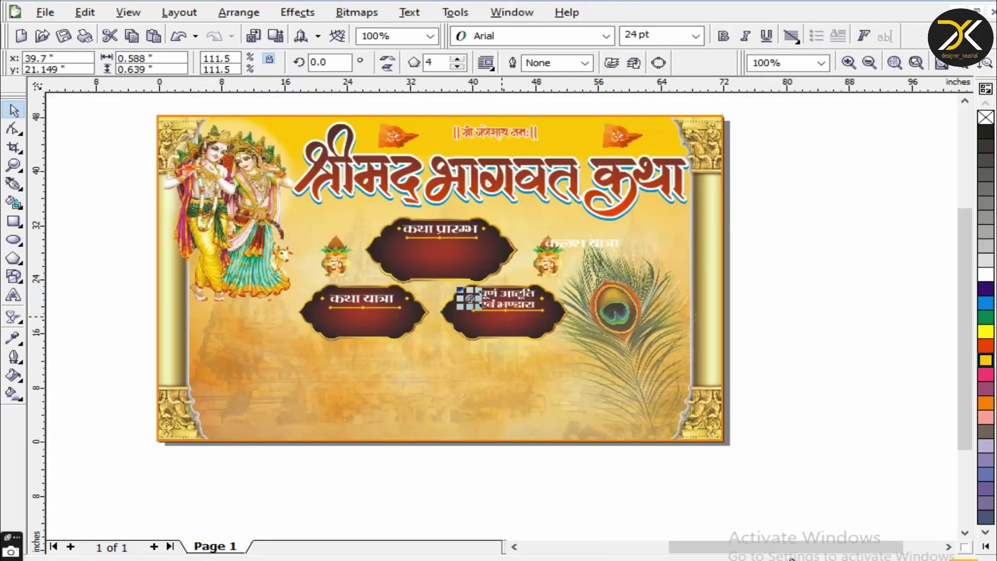
key(Escape)
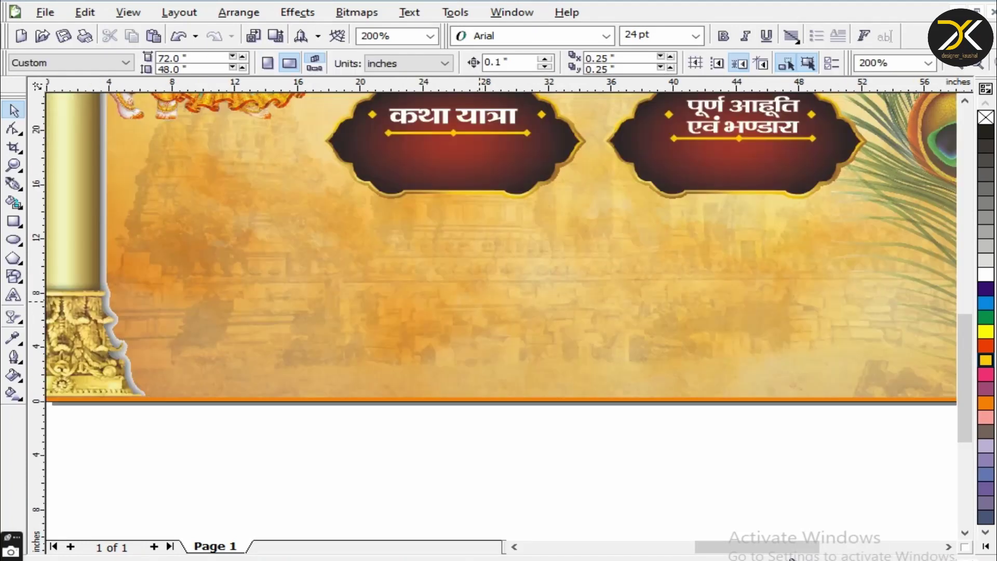
Draw a rectangle about 17.6 × 3.7 inches from the banner's left edge below the deities and fully round its lower-right corner.
scroll(268, 486, up, 1)
key(F3)
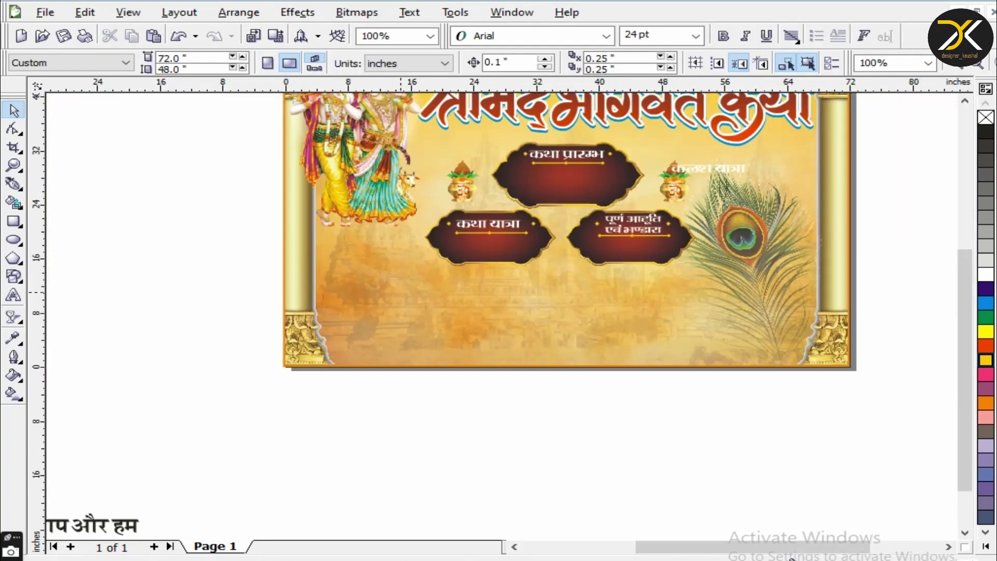
scroll(299, 270, up, 1)
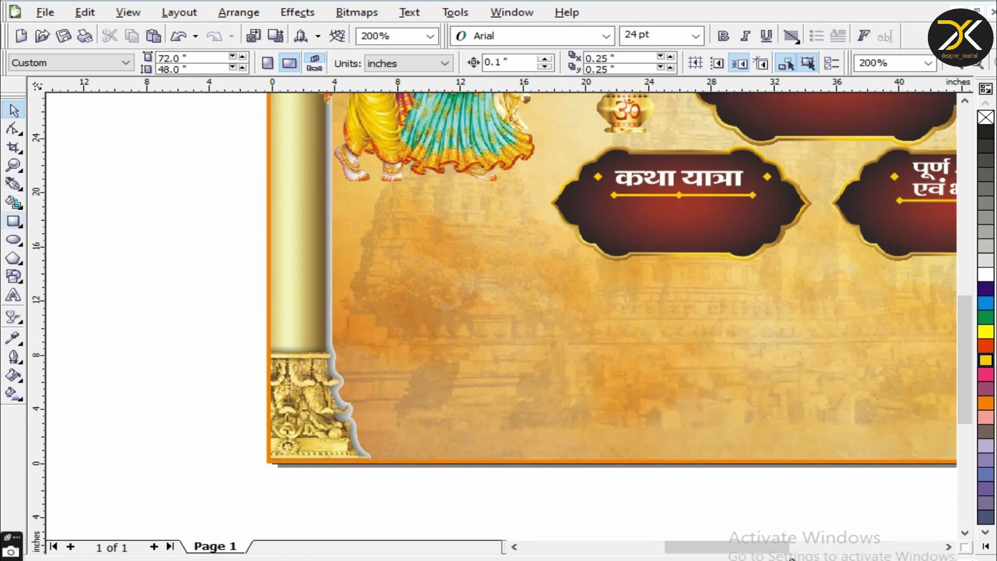
key(F6)
drag(269, 237, 546, 284)
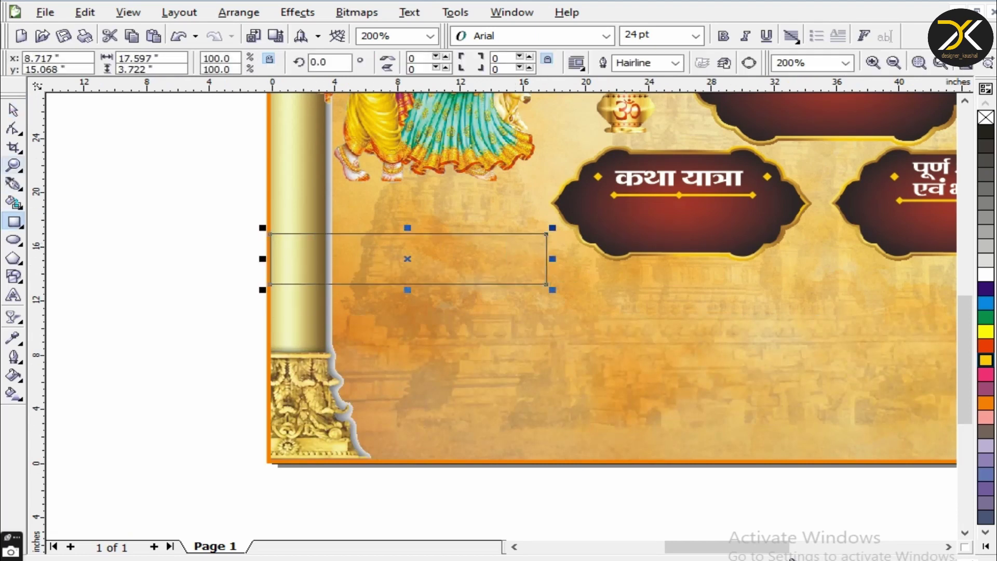
key(F10)
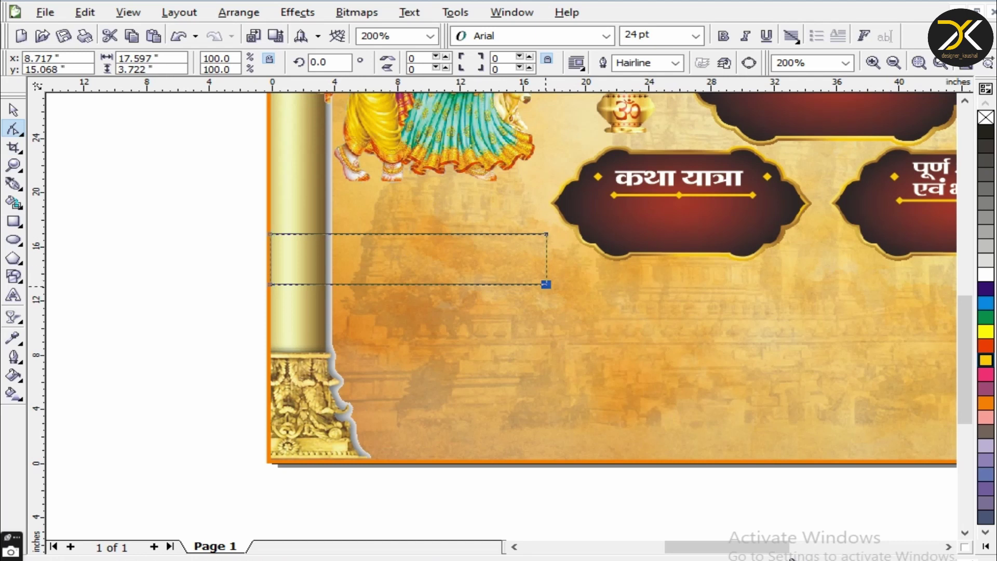
drag(529, 284, 517, 284)
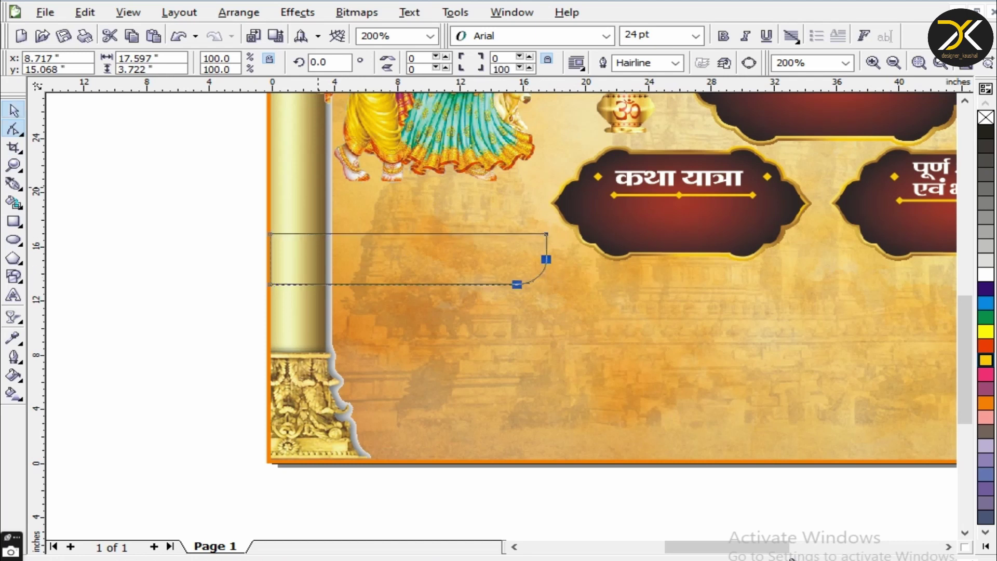
key(space)
Remove the bar's outline and give it a linear fountain fill from blue to a lighter blue.
click(986, 302)
click(14, 357)
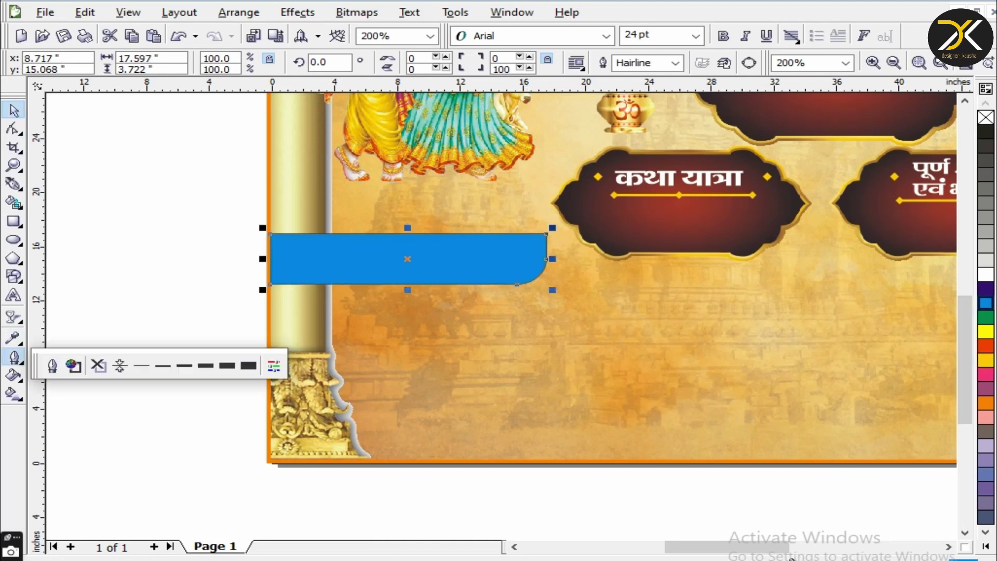
click(98, 365)
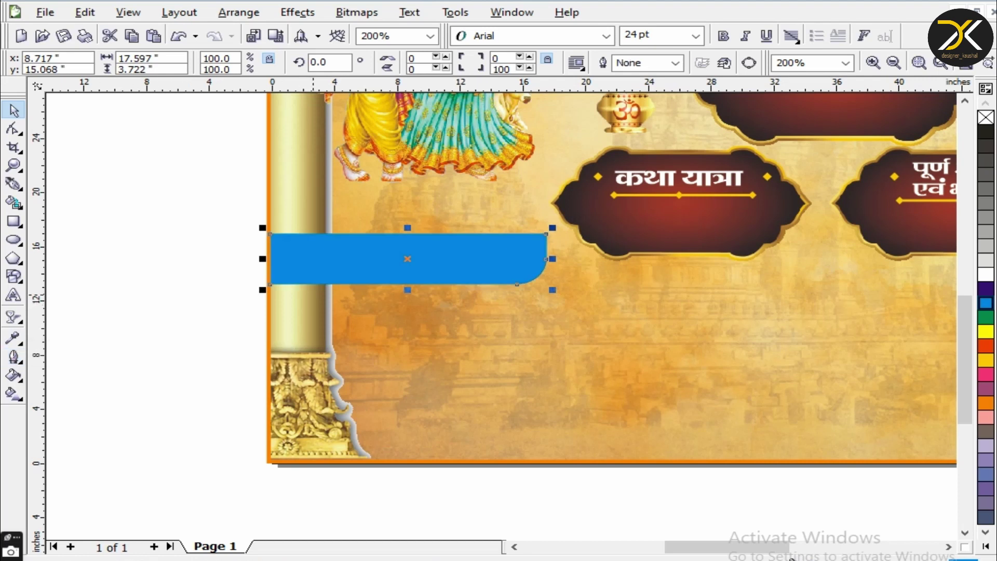
key(F11)
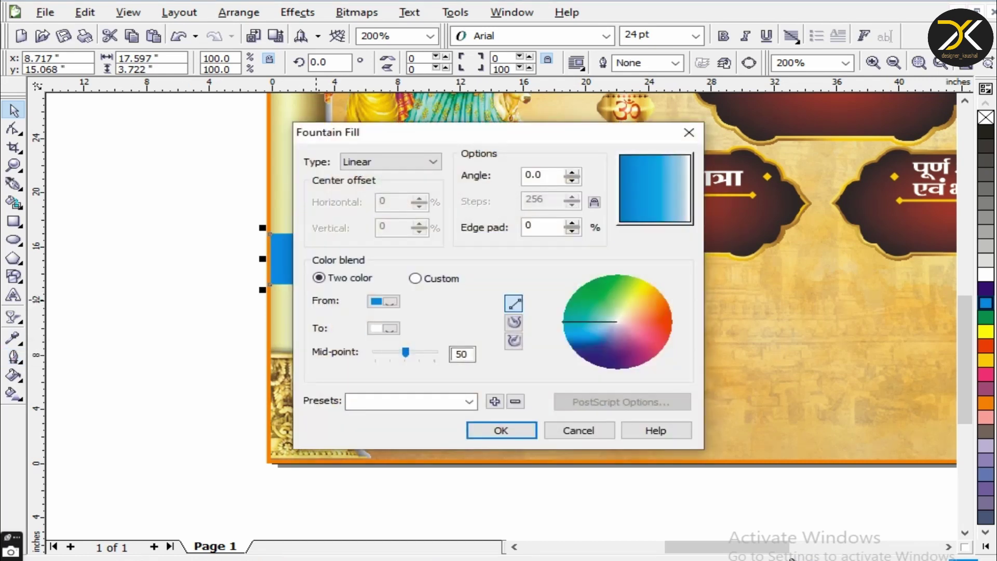
click(383, 328)
click(438, 343)
key(Return)
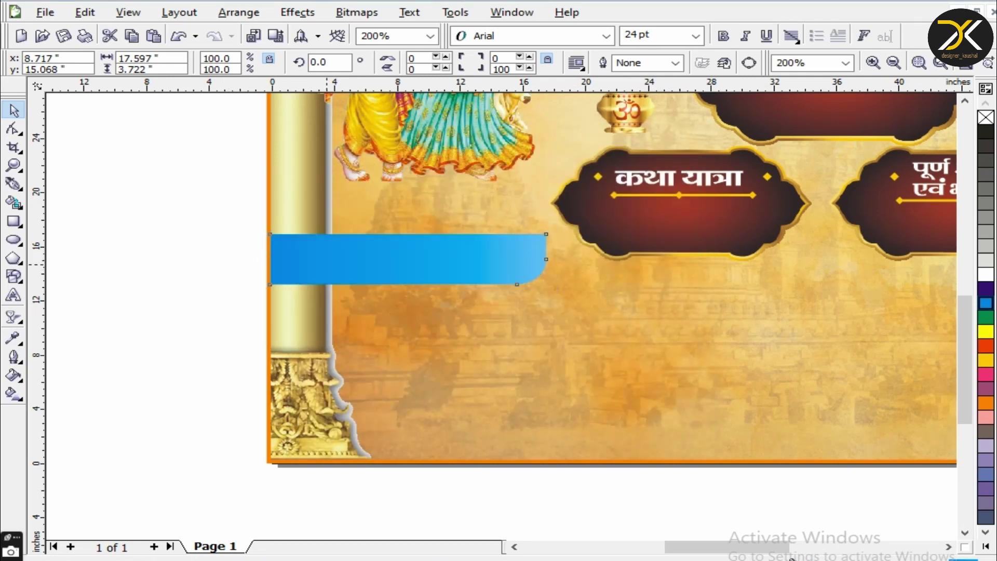
Copy the blue gradient bar straight below the first one, leaving a small gap between them.
drag(408, 259, 408, 335)
key(Escape)
key(F3)
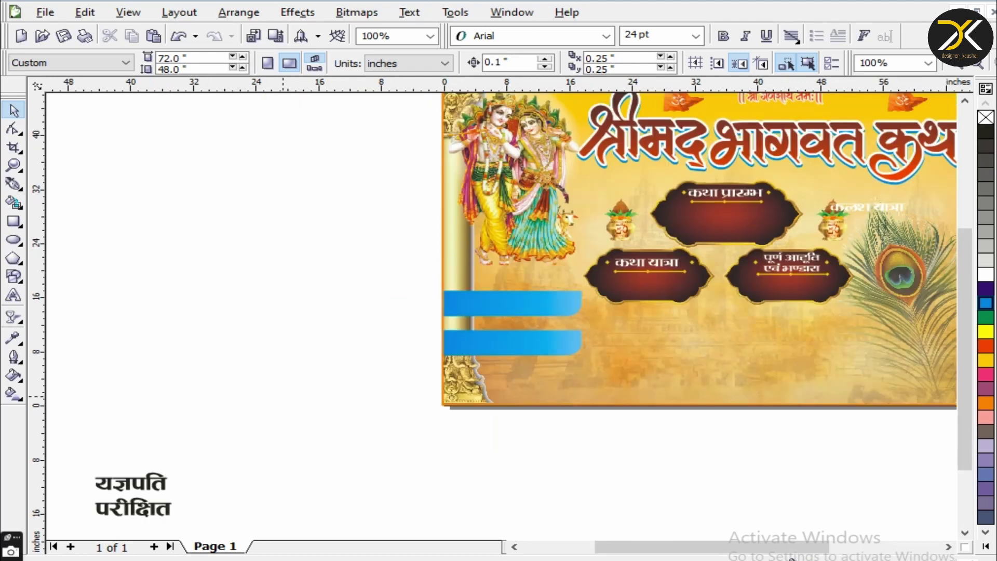
Move all the spare images and texts lying outside the page to just below the banner.
key(F3)
key(F3)
key(Tab)
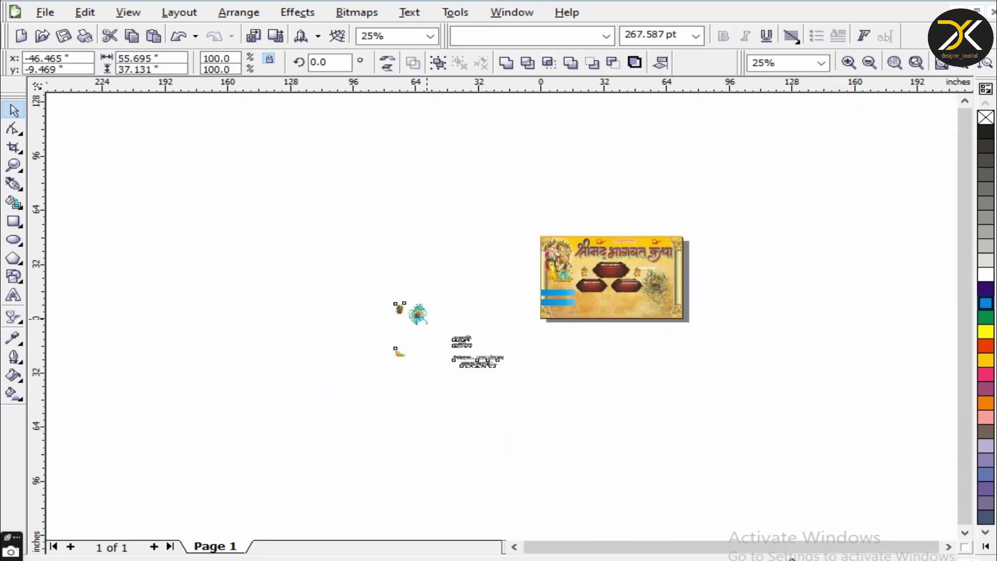
drag(418, 314, 581, 325)
scroll(627, 317, up, 2)
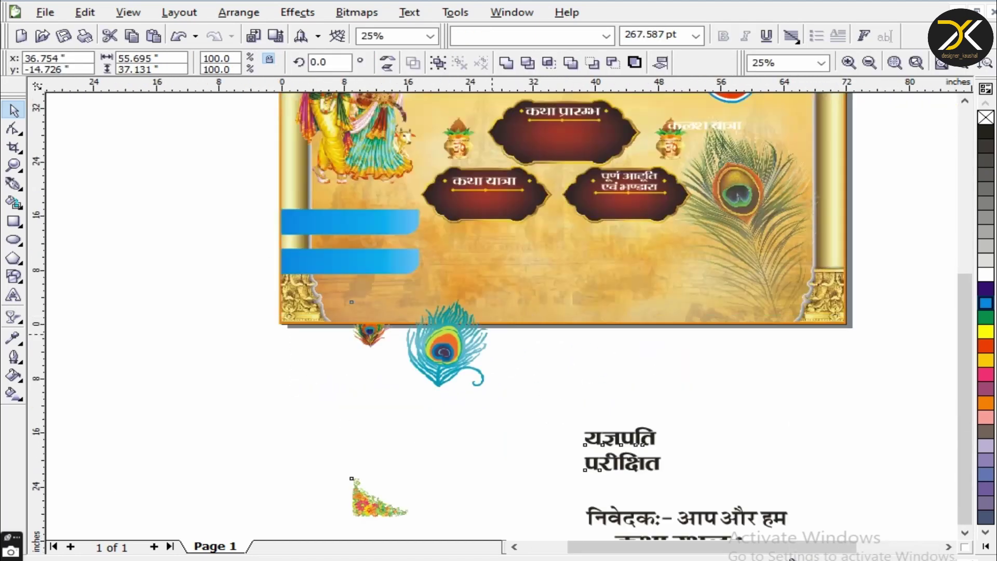
Place the small multicoloured peacock feather over the right end of the upper blue bar.
key(Escape)
drag(447, 345, 398, 223)
scroll(374, 194, up, 2)
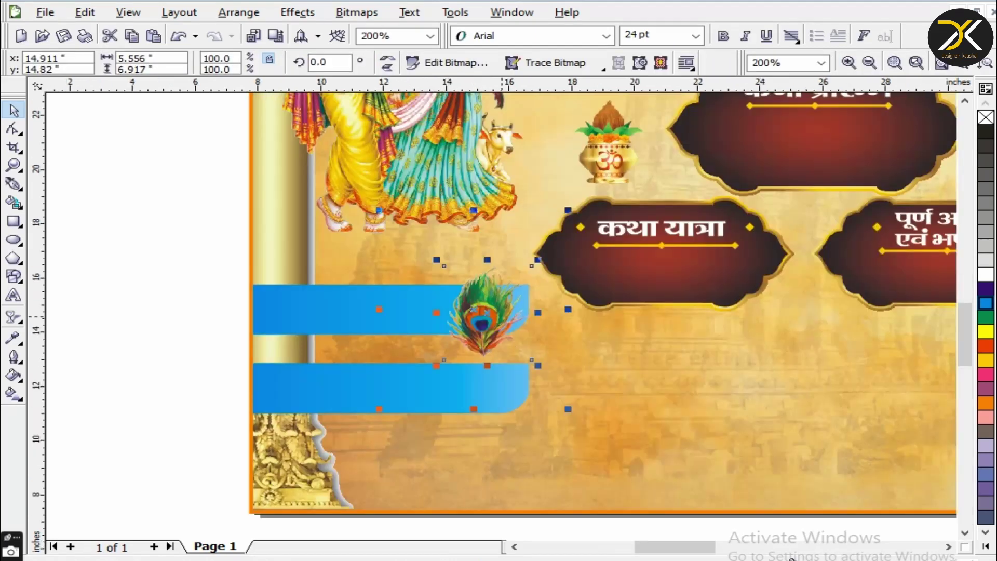
drag(462, 312, 483, 292)
Tilt the small feather clockwise to a rotation of 342.1° and crop away the empty margin around it.
click(483, 292)
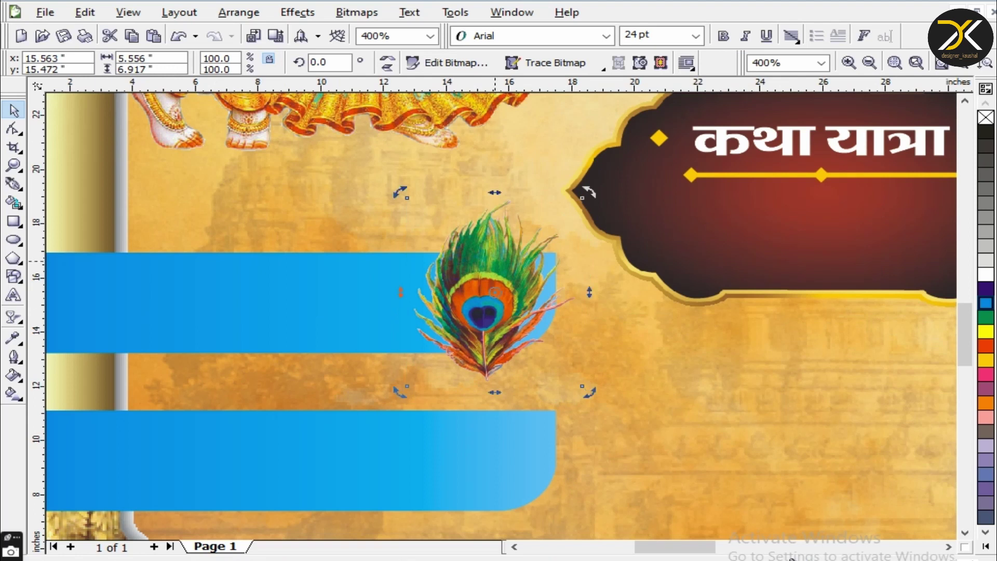
drag(589, 192, 615, 226)
click(13, 147)
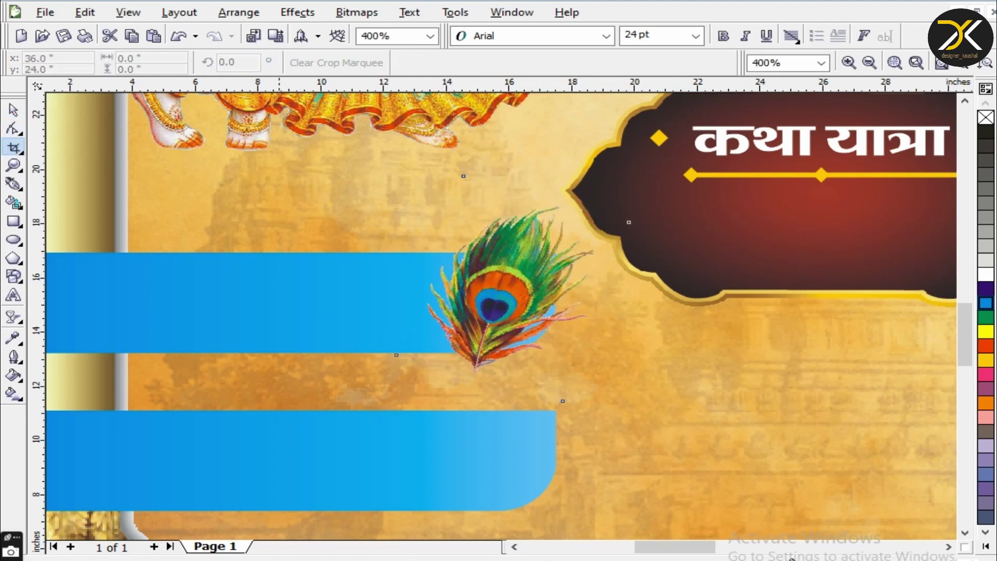
drag(394, 187, 586, 374)
key(Return)
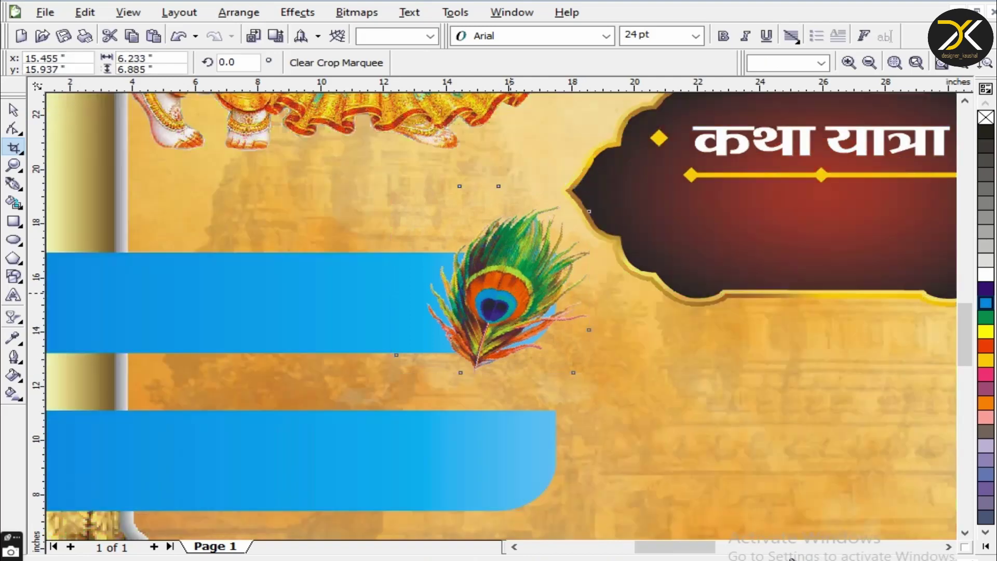
key(space)
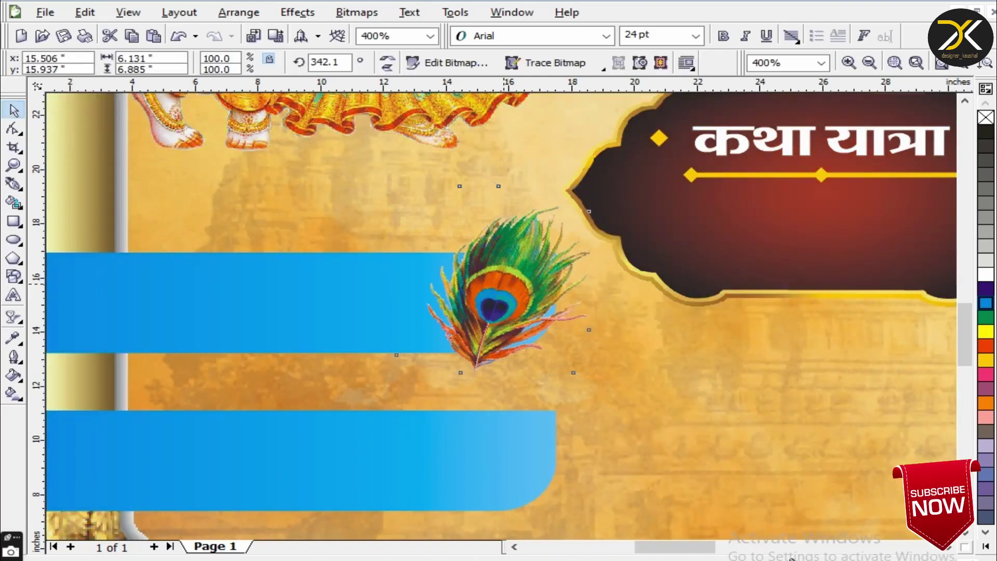
Copy the tilted feather straight down onto the right end of the lower blue bar.
drag(492, 279, 492, 451)
scroll(509, 195, down, 1)
scroll(519, 255, down, 1)
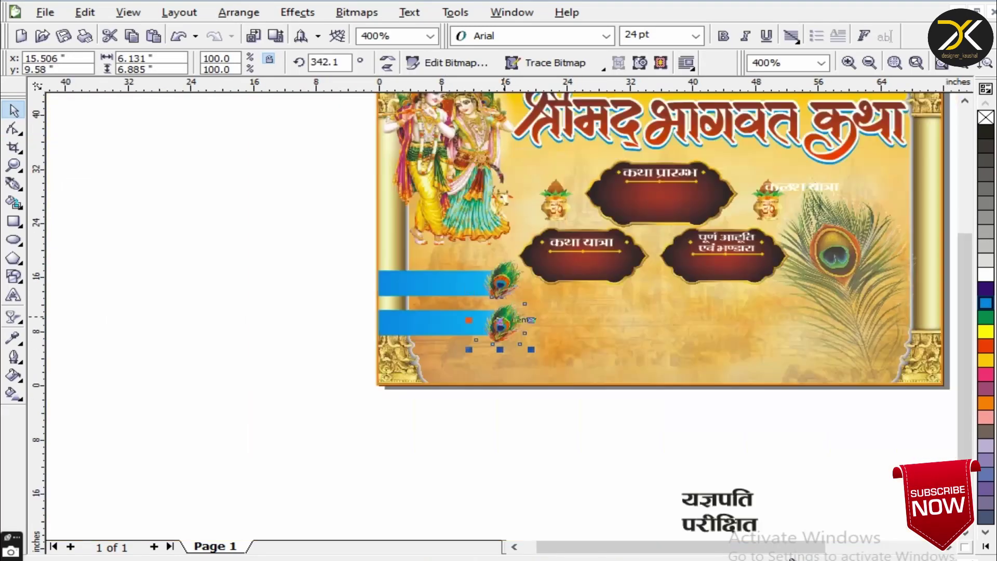
Move the यज्ञपति and परीक्षित text from below the banner onto the two blue bars and colour it white.
scroll(519, 254, down, 1)
click(622, 367)
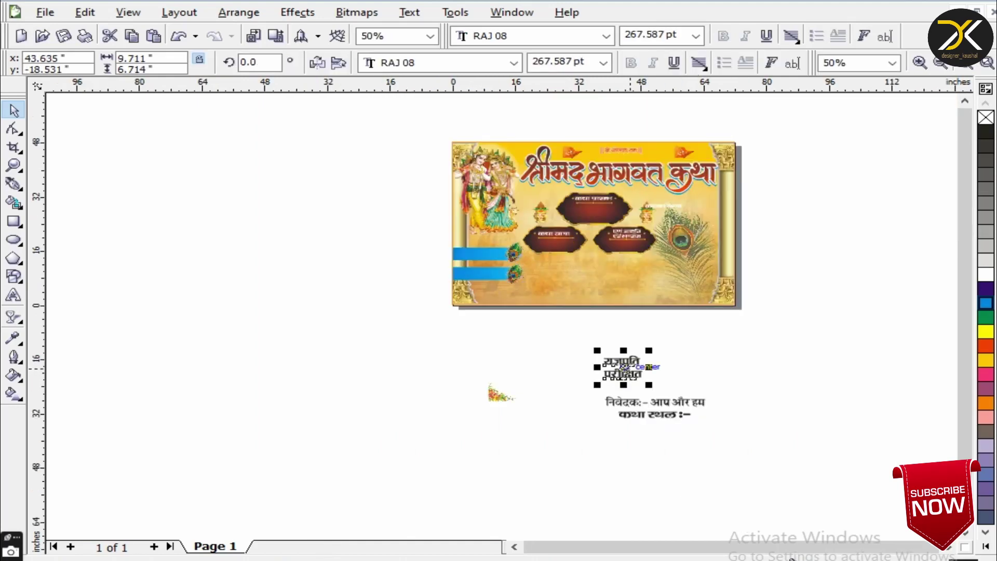
drag(622, 367, 504, 283)
scroll(498, 315, up, 1)
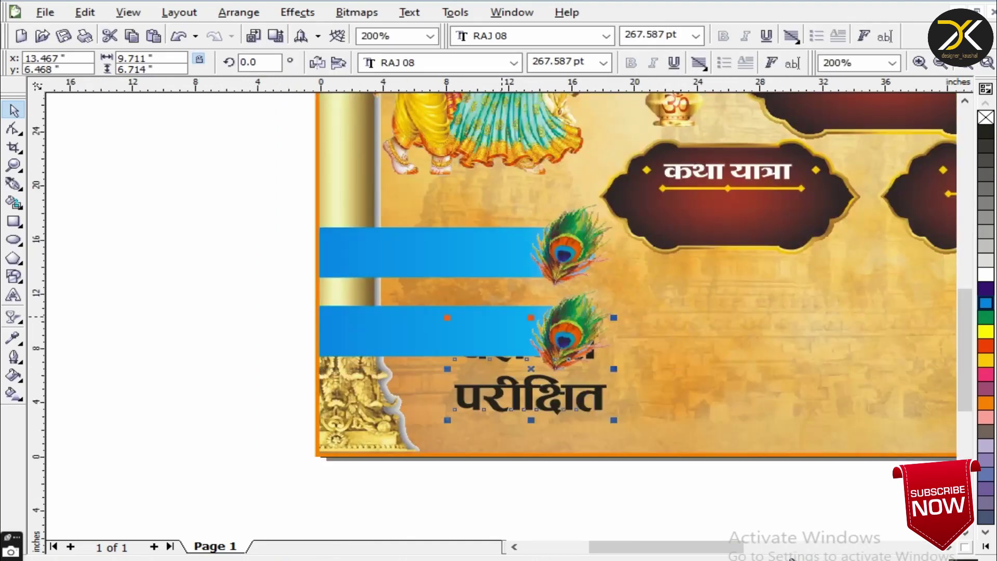
click(985, 275)
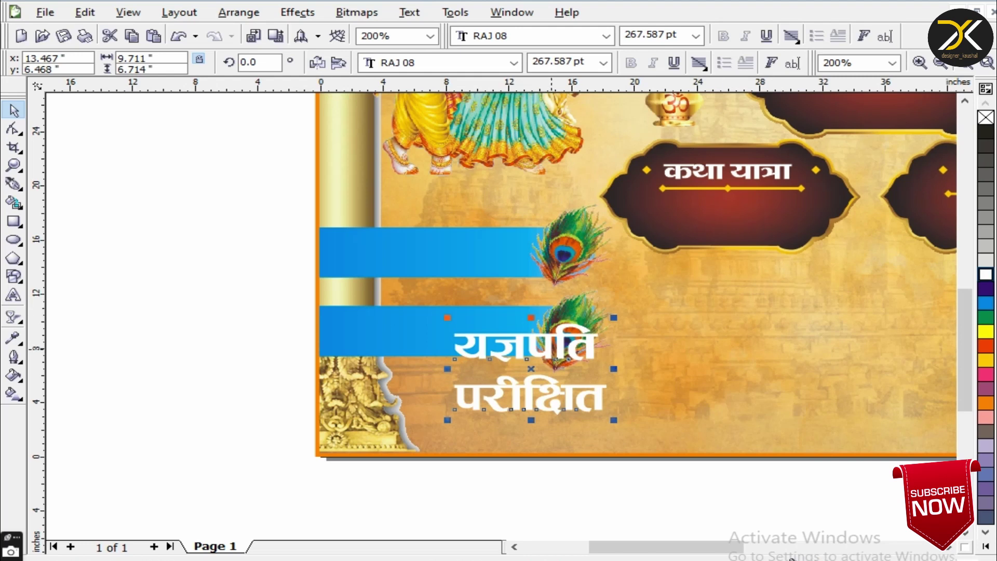
drag(529, 346, 435, 261)
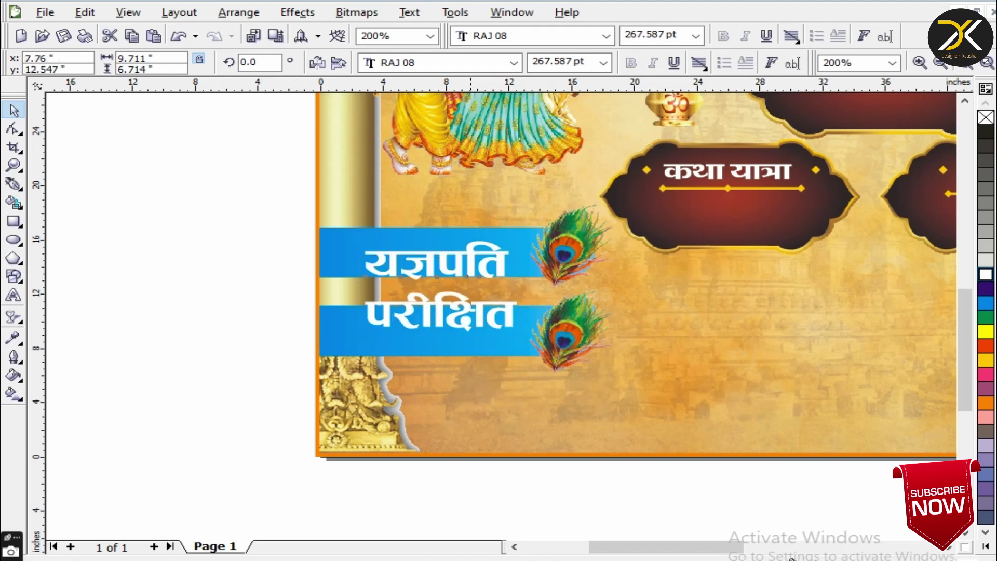
Break the two-line name text apart and move परीक्षित down onto the lower blue bar.
key(ctrl+k)
drag(441, 315, 442, 332)
key(Escape)
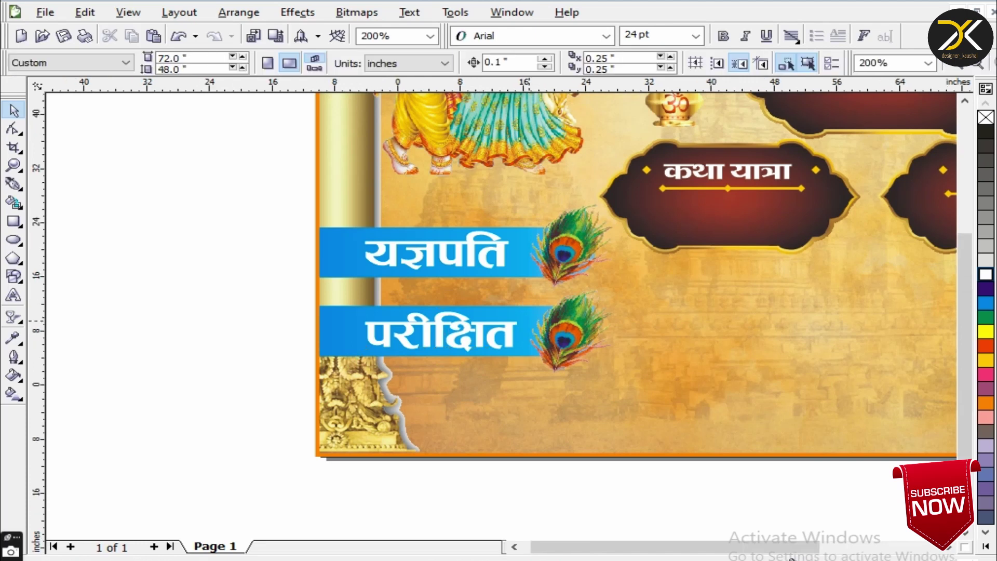
Delete the leftover floral corner graphic lying below the banner.
key(F3)
key(F3)
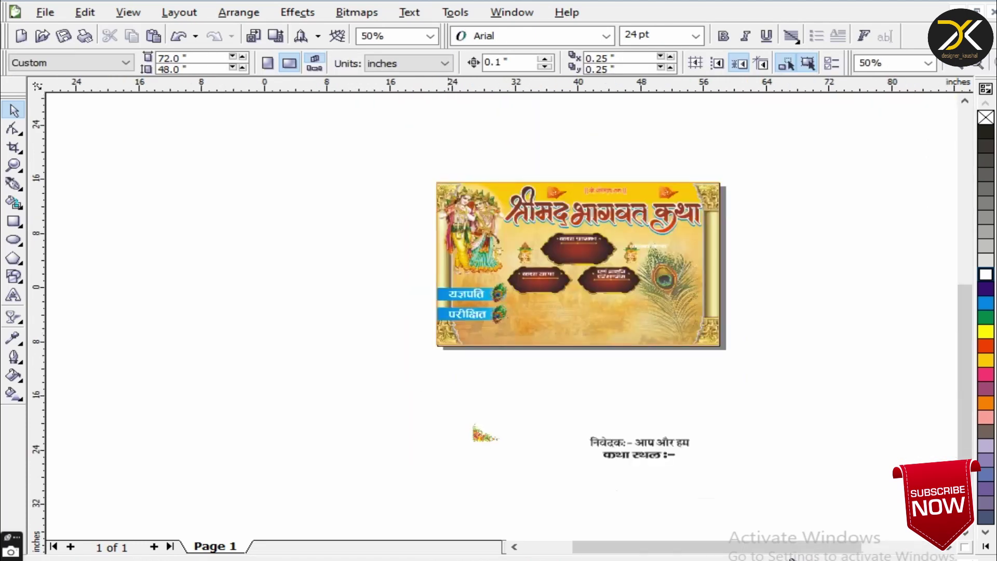
scroll(609, 408, up, 1)
click(347, 455)
key(Delete)
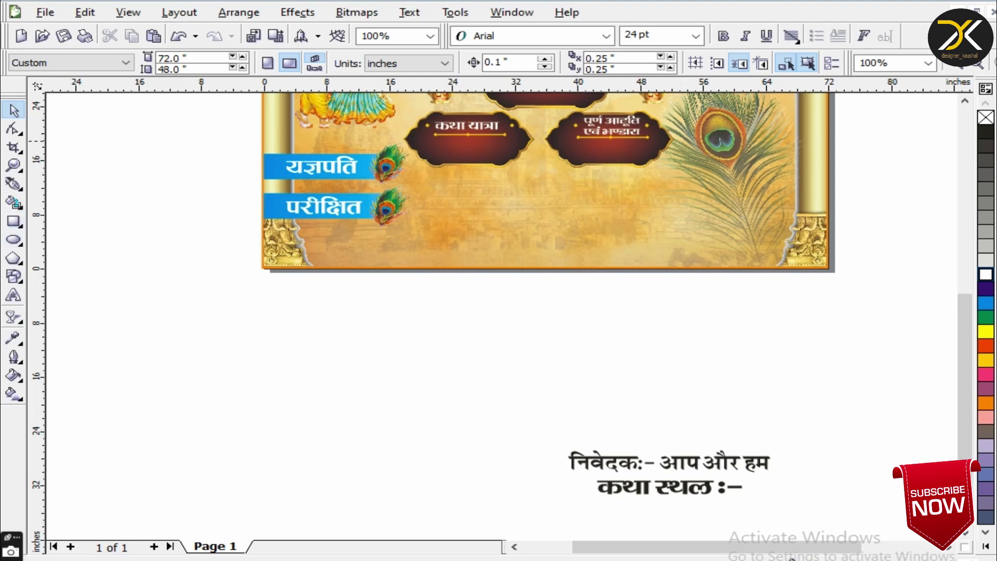
Draw a rectangle about 16.9 × 21.9 inches in the banner's lower right corner, over the large peacock feather.
click(14, 222)
drag(638, 112, 787, 258)
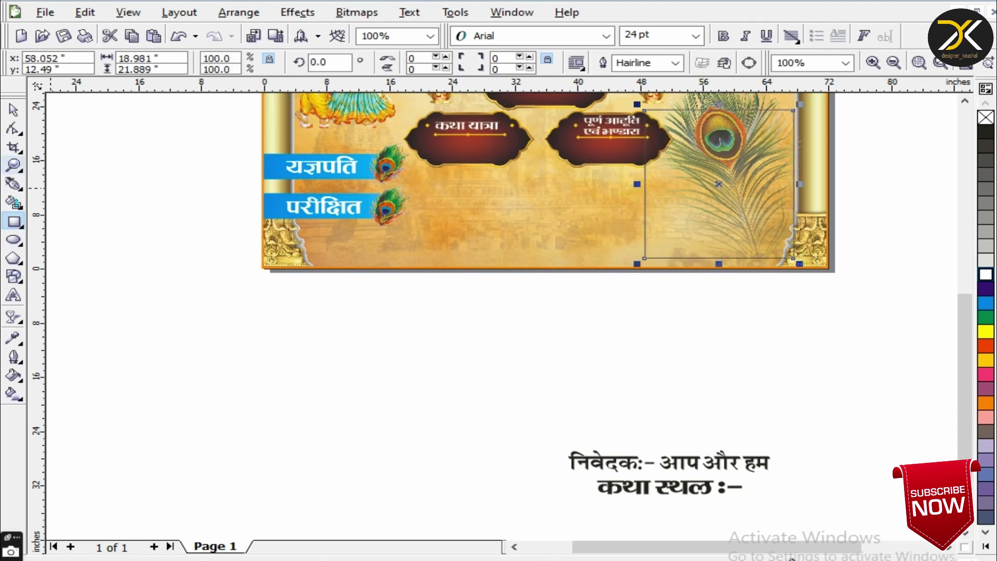
click(14, 111)
drag(718, 184, 747, 193)
drag(666, 193, 688, 193)
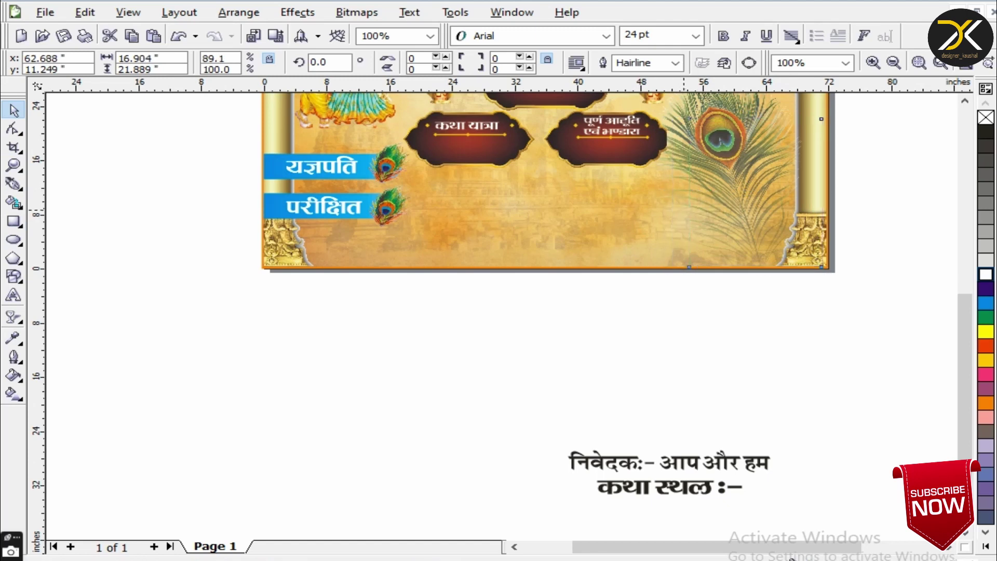
Fill the corner rectangle white and round all its corners to 50.
click(985, 274)
key(F10)
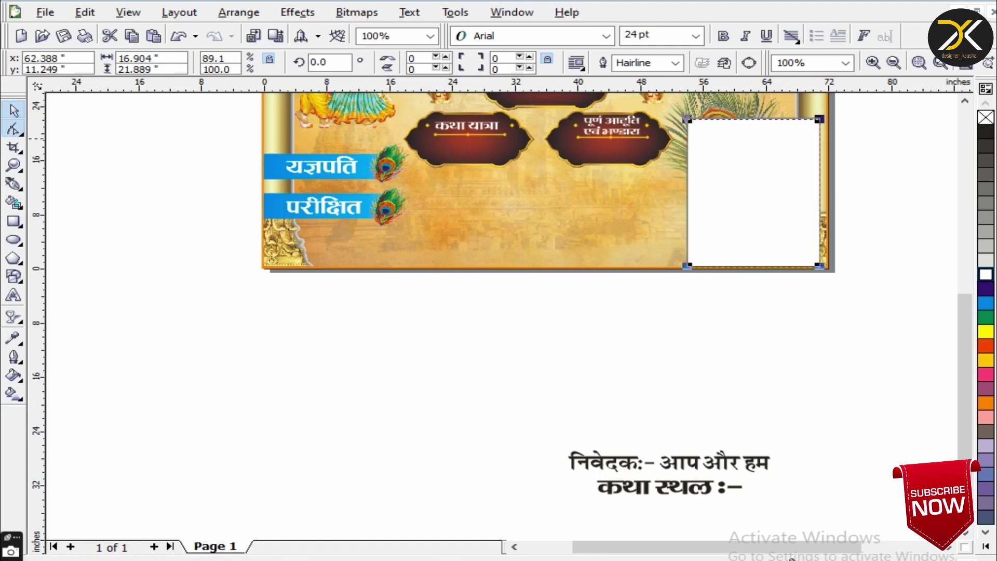
drag(819, 120, 819, 151)
key(space)
Remove the white panel's outline and give it a vertical linear transparency that fades out towards its upper edge.
click(13, 356)
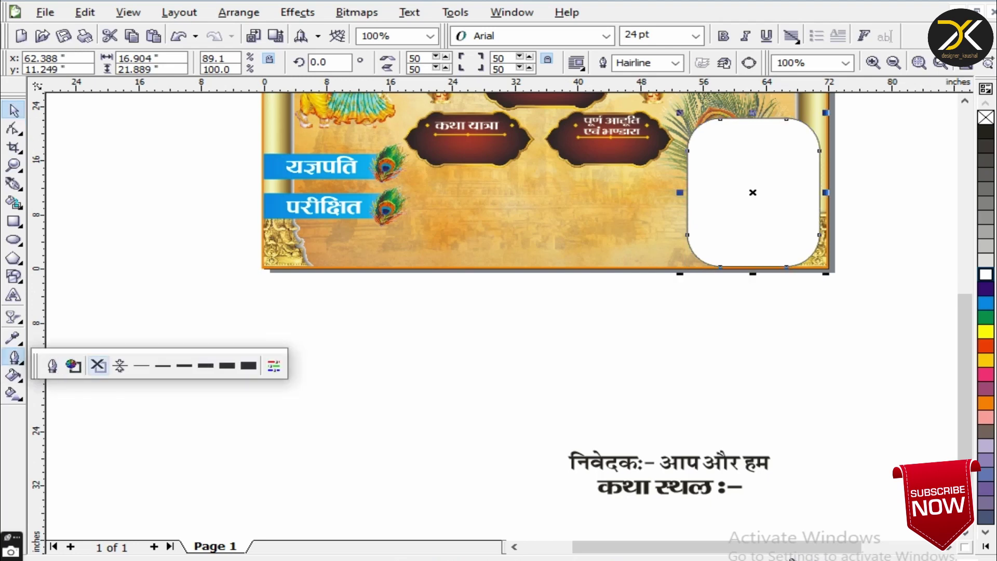
click(98, 364)
click(13, 317)
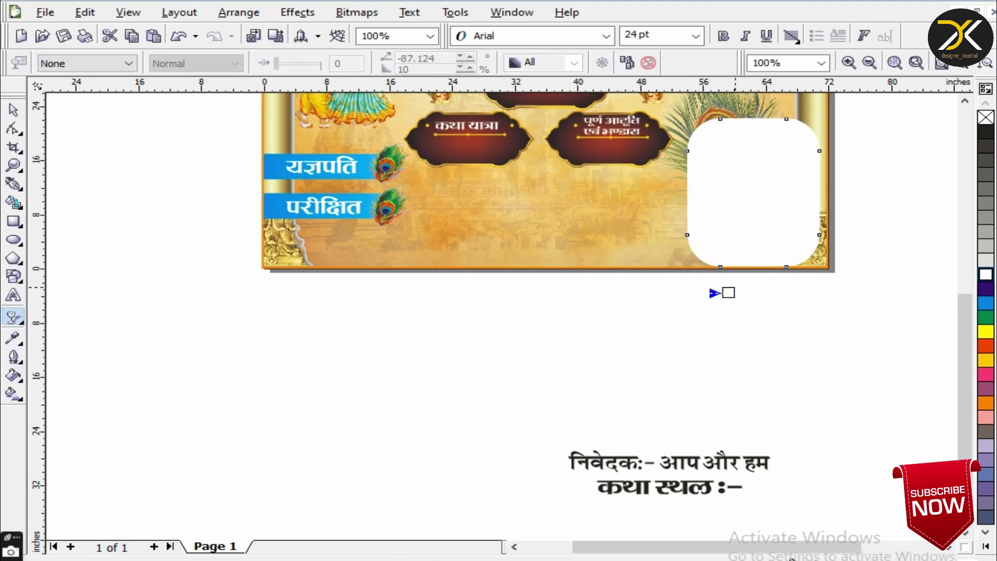
drag(728, 289, 728, 112)
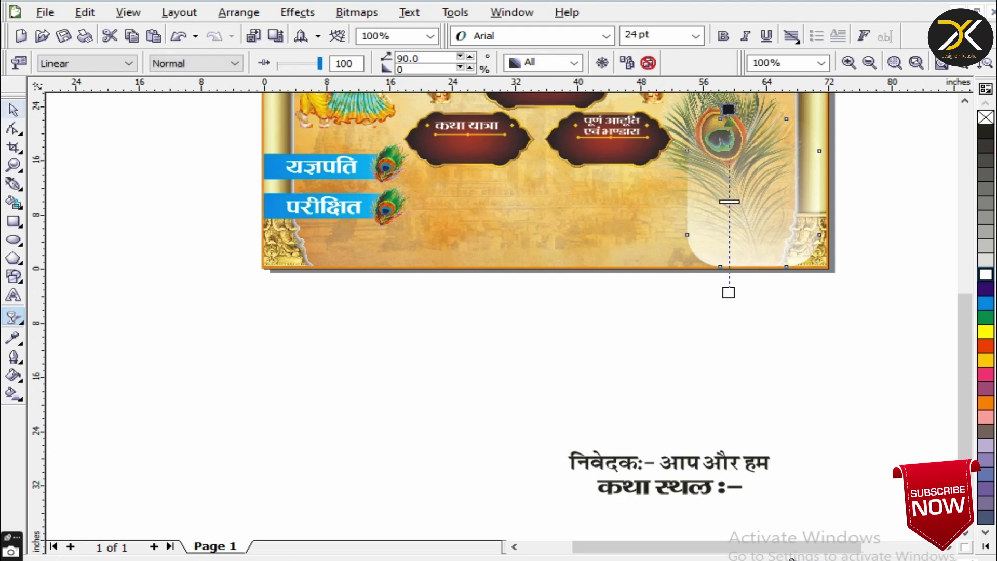
key(space)
key(Escape)
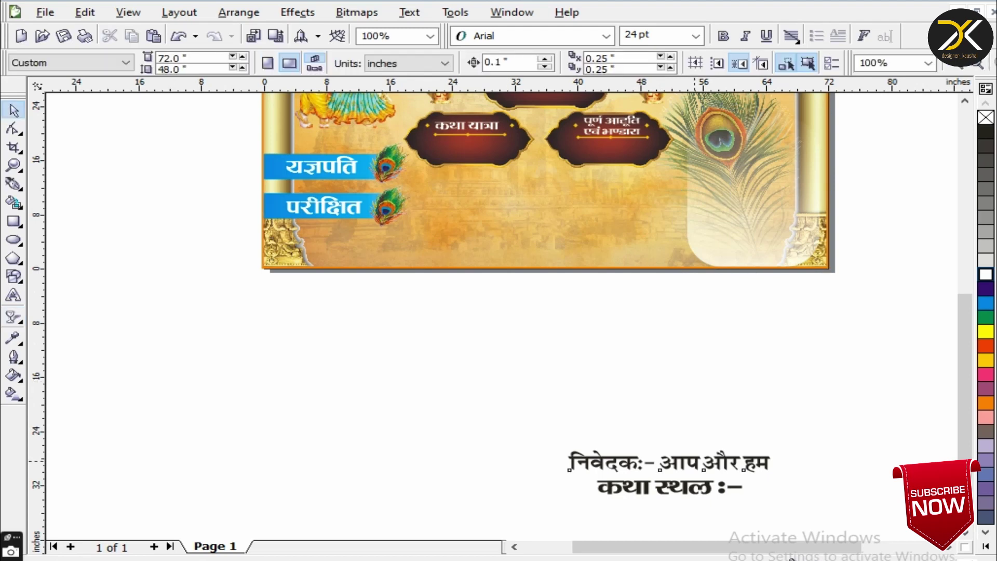
Move the निवेदक:- आप और हम text onto the banner, beside the lower blue bar, and colour it orange-red.
drag(670, 462, 541, 212)
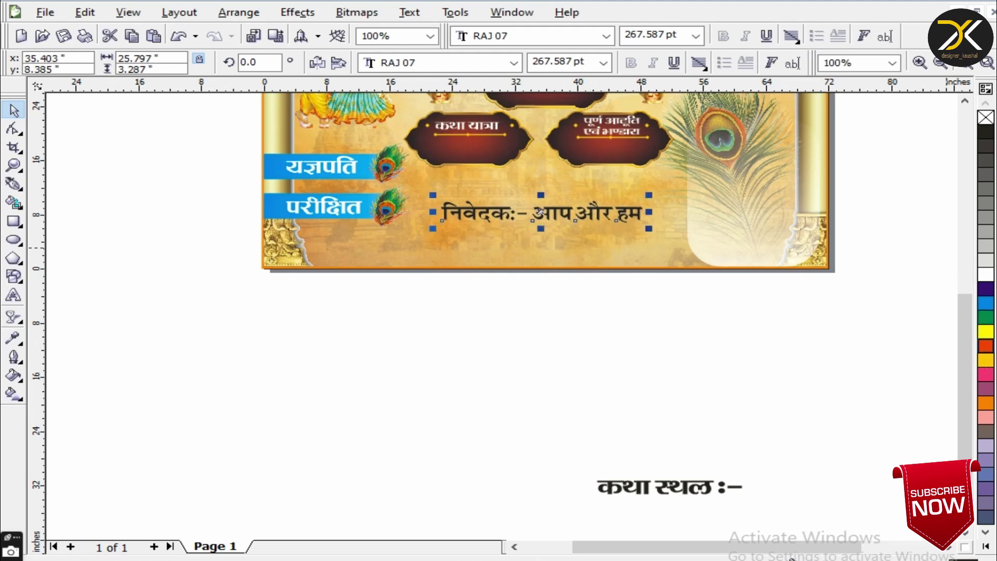
drag(986, 345, 540, 212)
key(F12)
key(Escape)
Give the निवेदक text a white 20 pt outline with rounded corners, set behind the fill and scaled with the image.
key(F12)
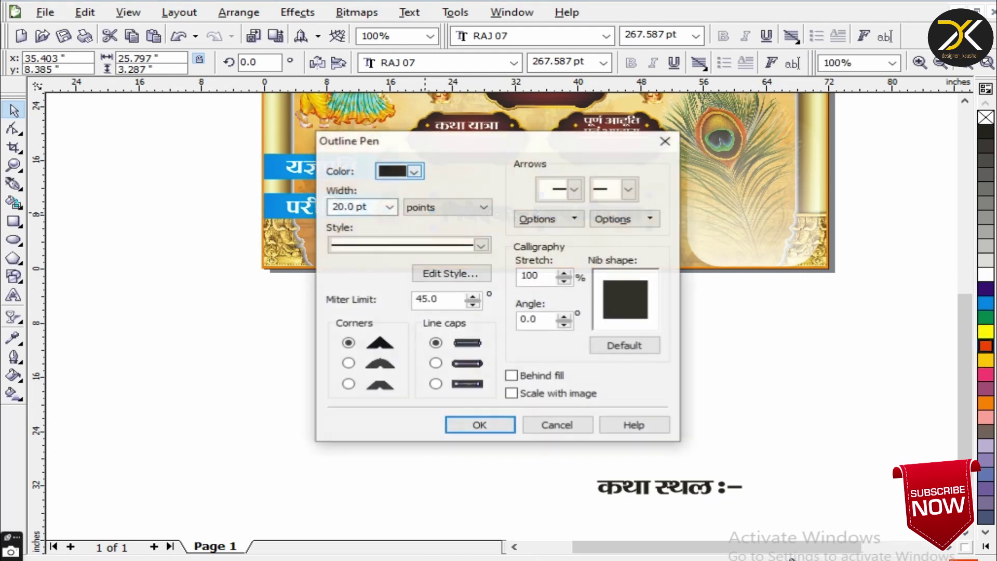
click(415, 172)
click(446, 201)
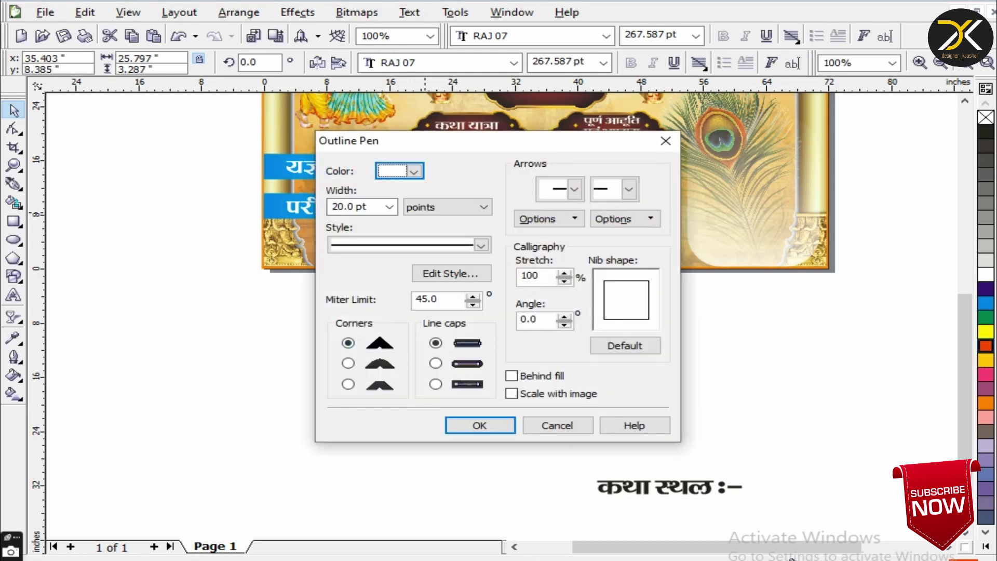
click(512, 375)
click(347, 363)
click(349, 206)
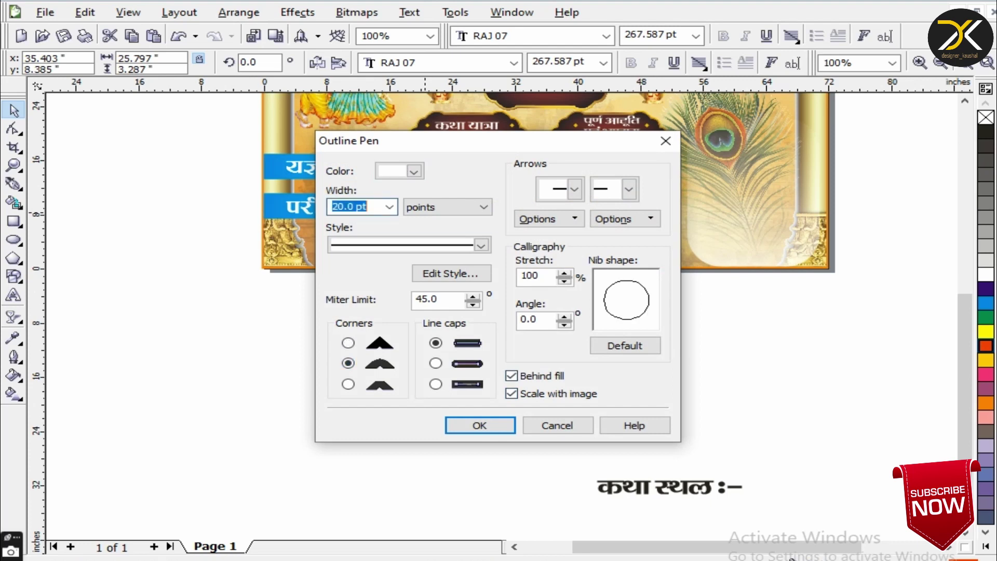
key(Return)
key(Escape)
Draw a bar about 51.1 × 4.9 inches along the banner's bottom edge, convert it to curves and slant its right end.
key(F6)
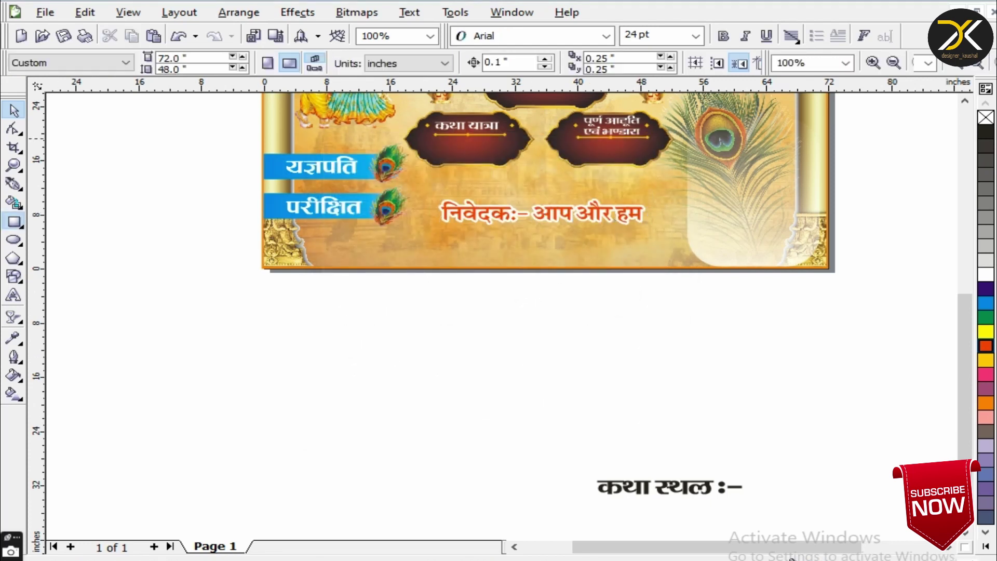
drag(261, 233, 664, 267)
key(F10)
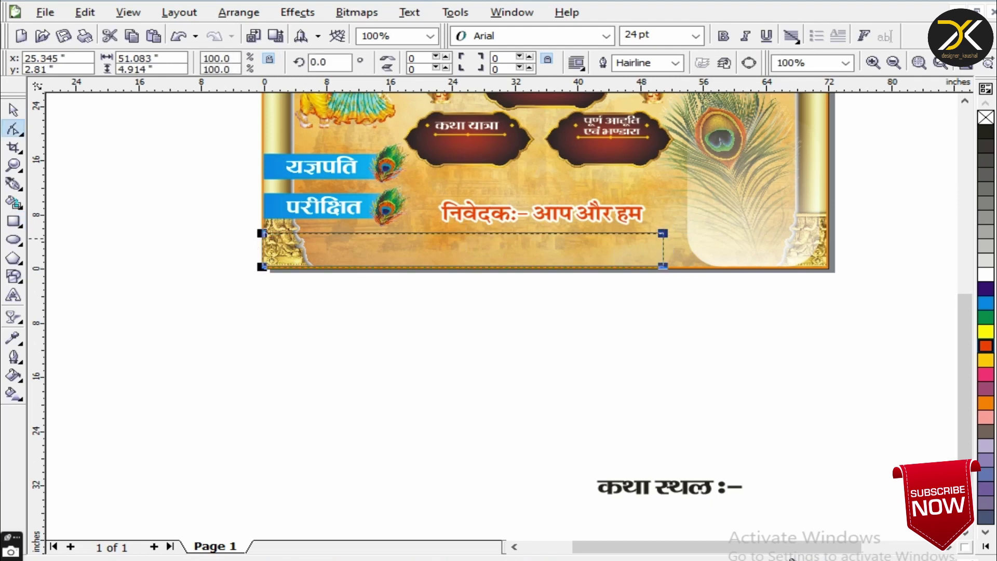
key(ctrl+q)
drag(664, 266, 651, 267)
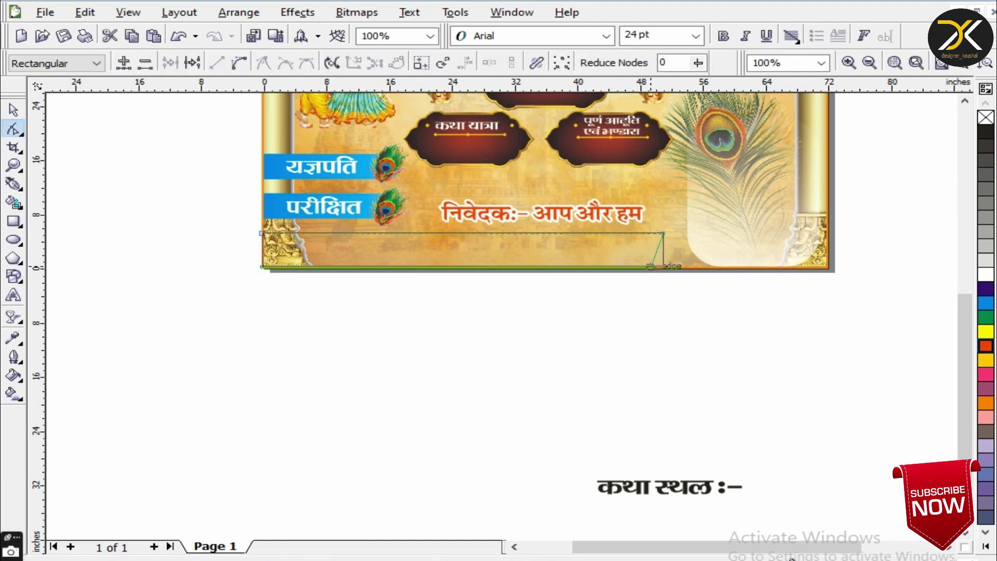
key(space)
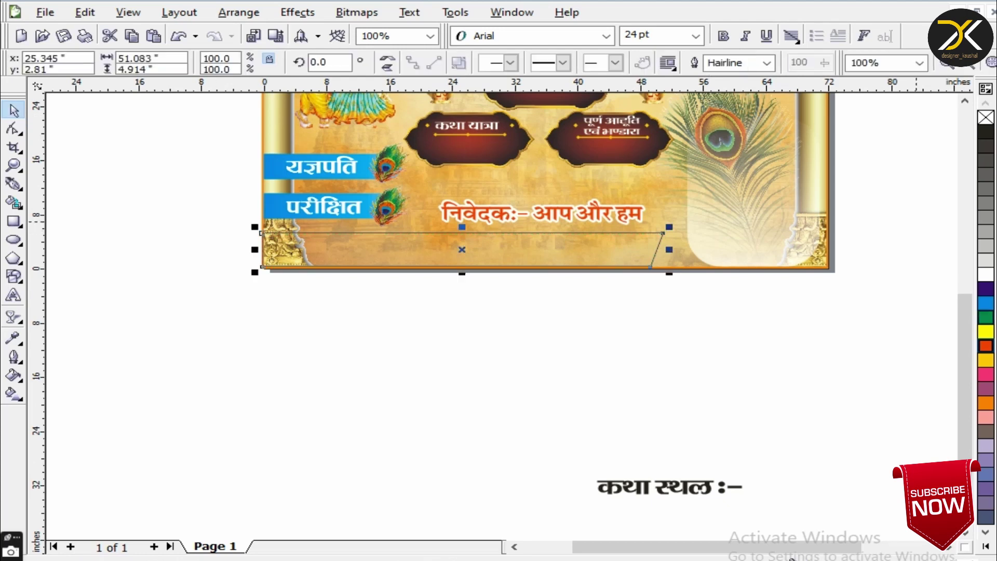
Fill the bottom bar with a linear gradient from dark purple to lighter purple and remove its outline.
key(F11)
click(384, 328)
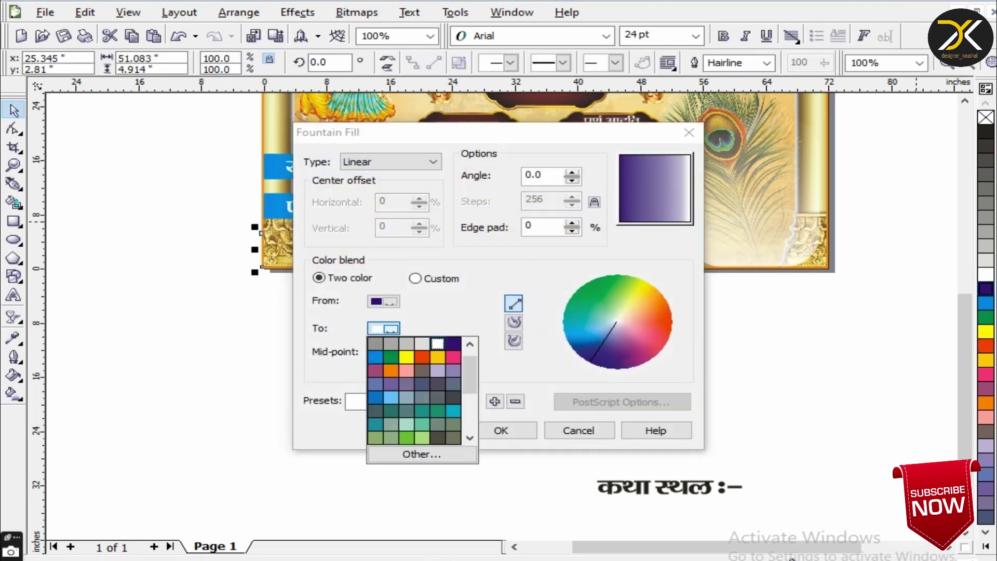
click(391, 383)
click(501, 431)
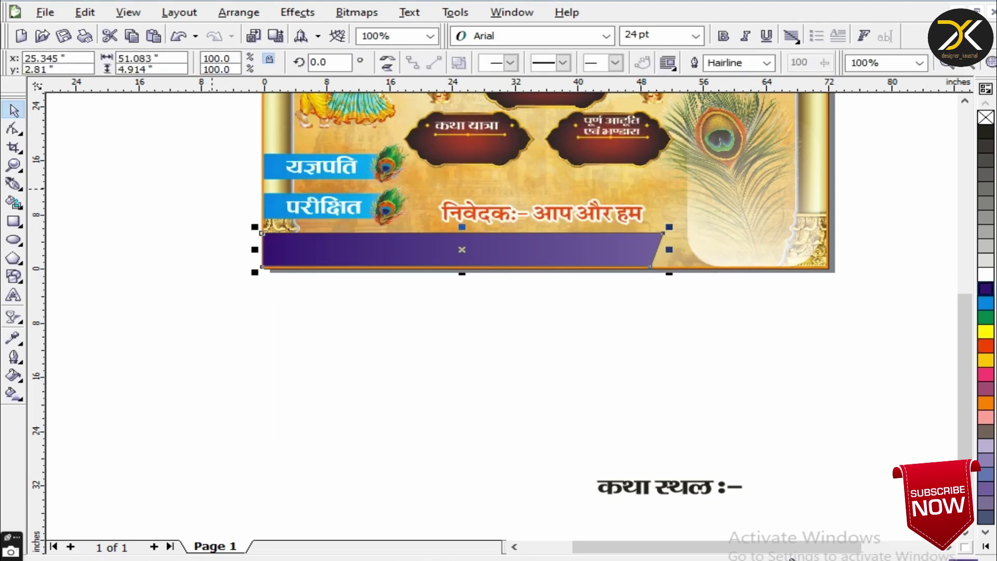
click(13, 356)
click(73, 365)
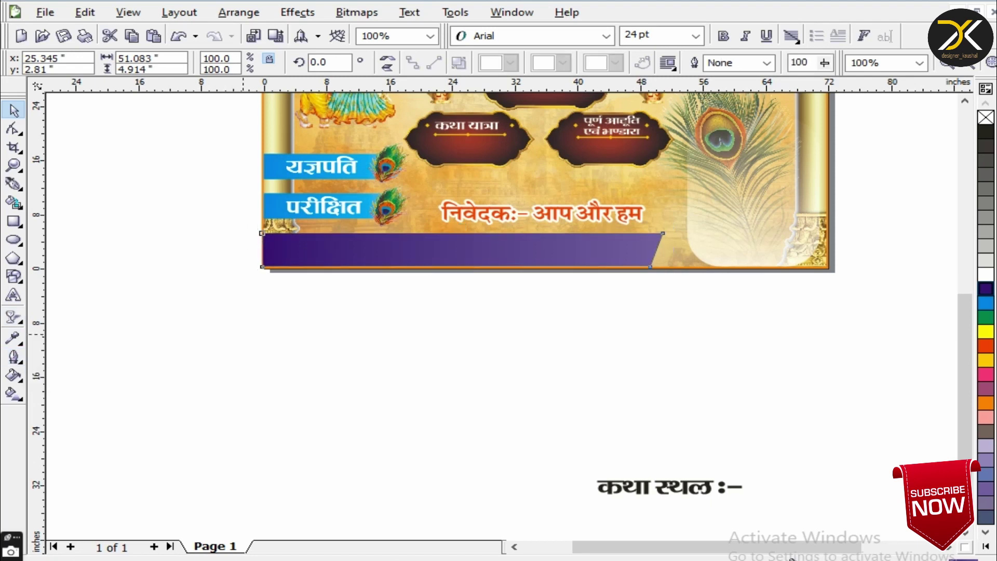
key(Escape)
Arrange the stacking order so the left pillar covers the left ends of the blue bars and the purple bar.
click(321, 166)
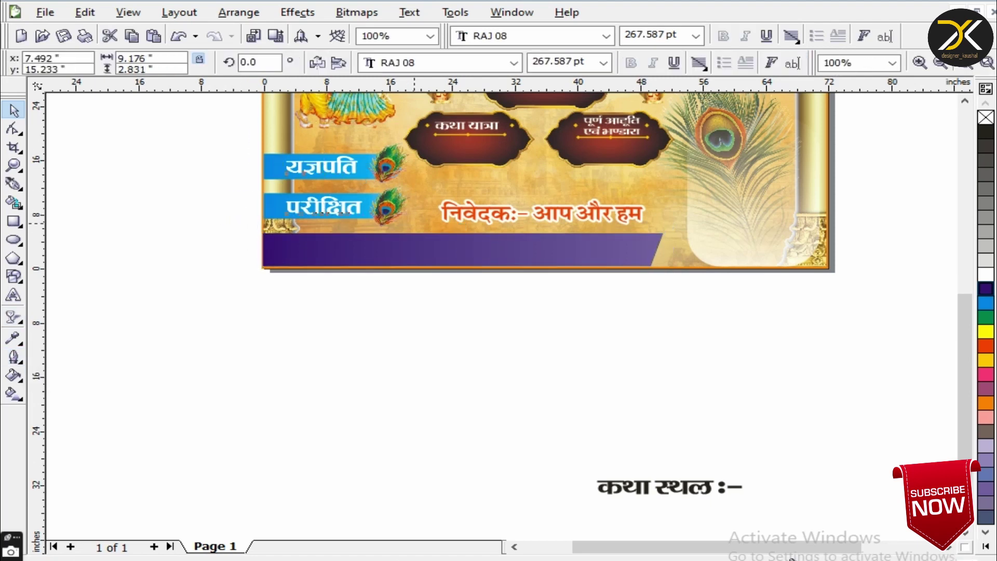
key(Escape)
click(419, 223)
right_click(419, 223)
click(441, 248)
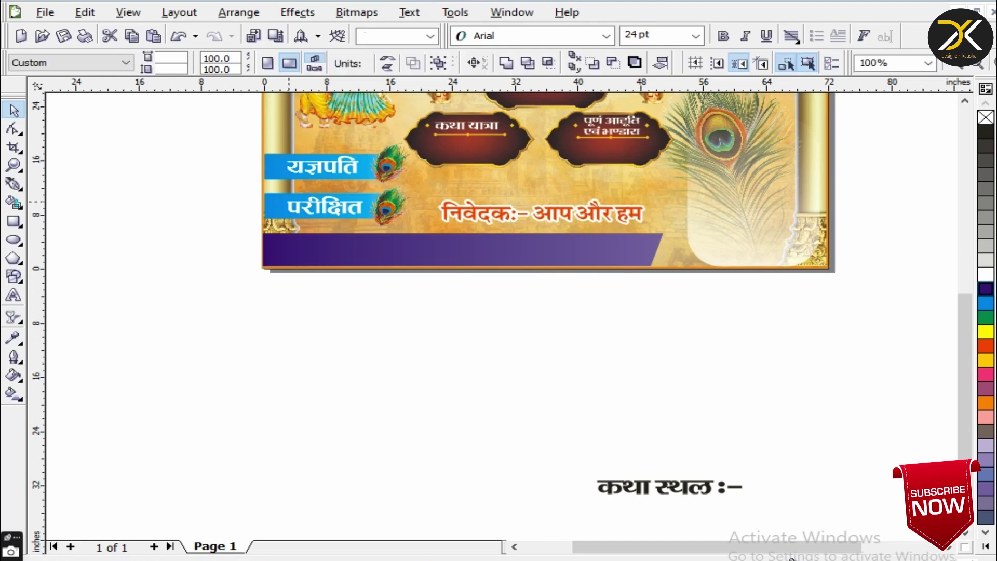
click(283, 181)
key(Delete)
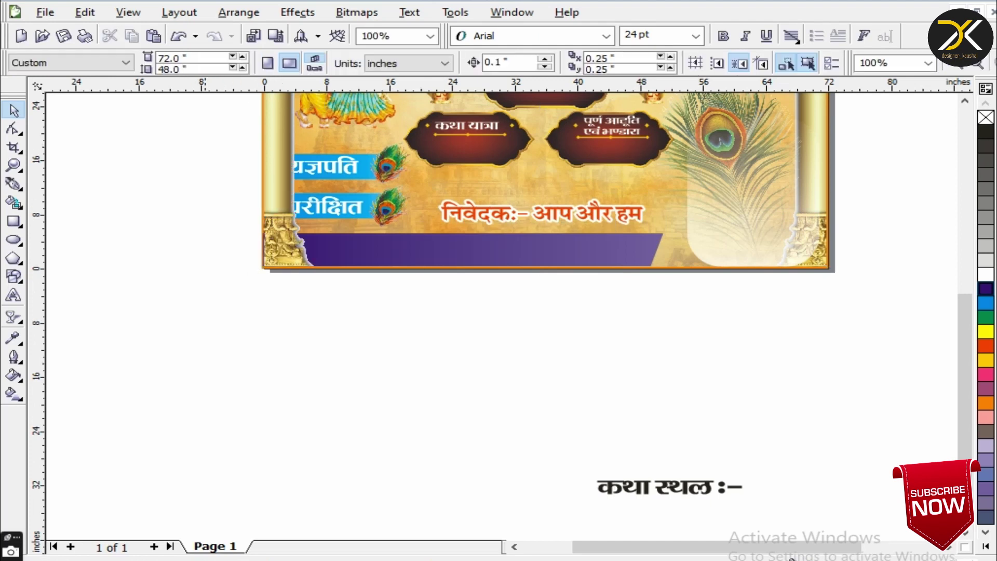
Shift both blue bars with their feathers and names slightly to the right.
drag(205, 136, 400, 240)
drag(354, 160, 362, 161)
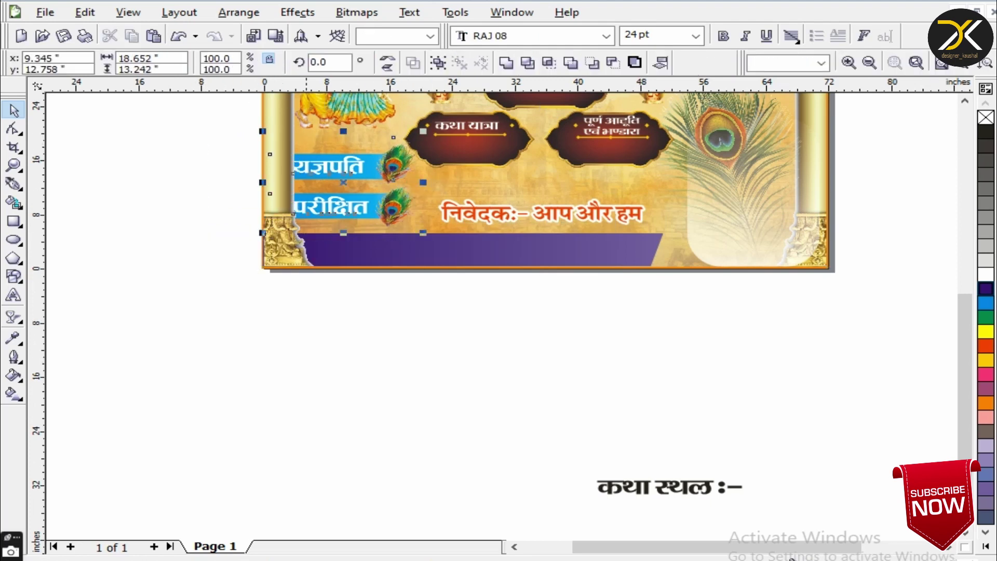
key(Escape)
Narrow the यज्ञपति and परीक्षित names and nudge them right, clear of the left pillar.
click(333, 206)
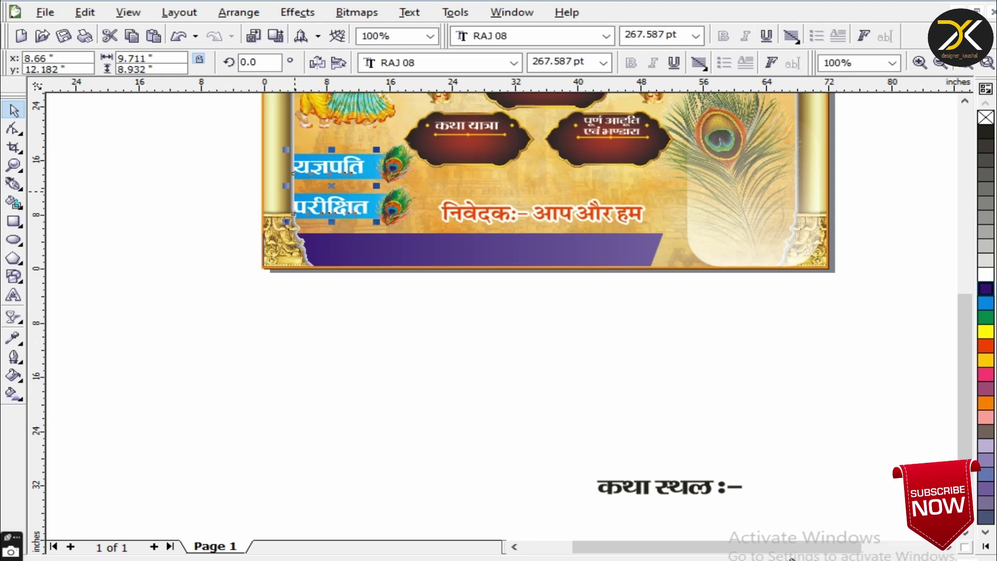
key(Right)
key(Right)
key(Right)
Place the कथा स्थल :- text at the left end of the purple bar, reduced to about 200 pt and coloured white.
drag(670, 487, 400, 249)
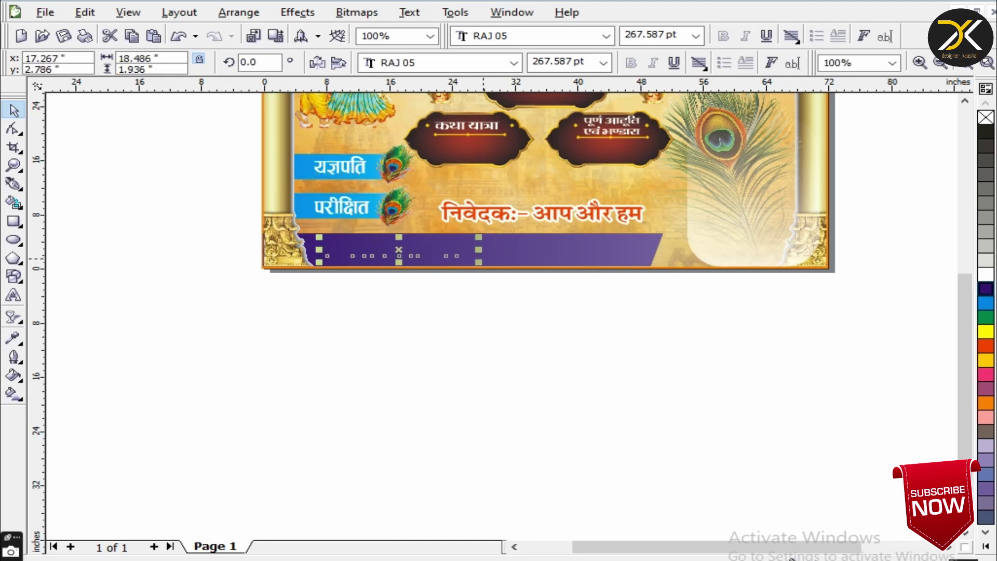
drag(478, 263, 440, 258)
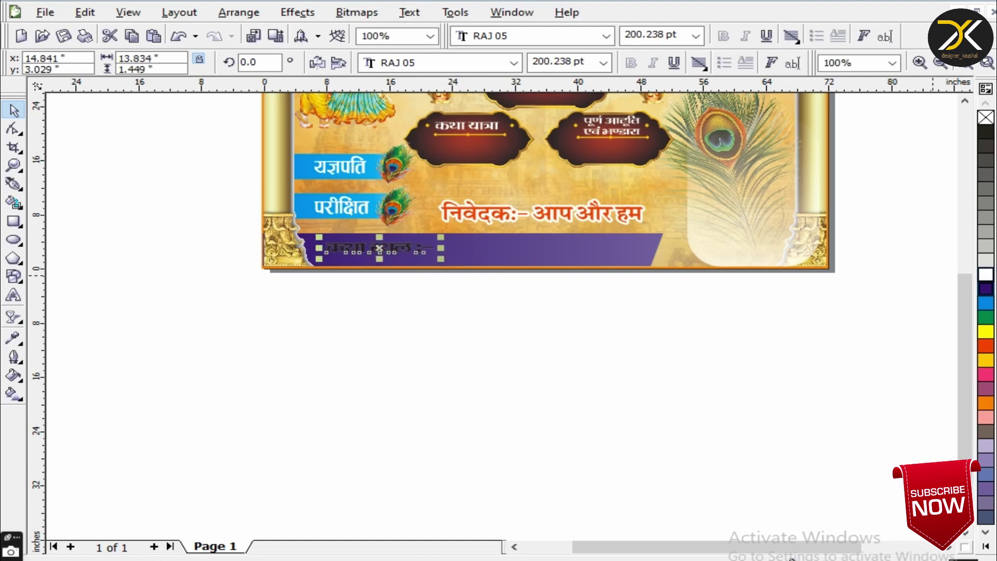
key(Left)
key(Left)
key(Left)
key(Left)
key(Left)
key(Left)
key(Left)
key(Left)
key(Left)
key(Down)
key(Down)
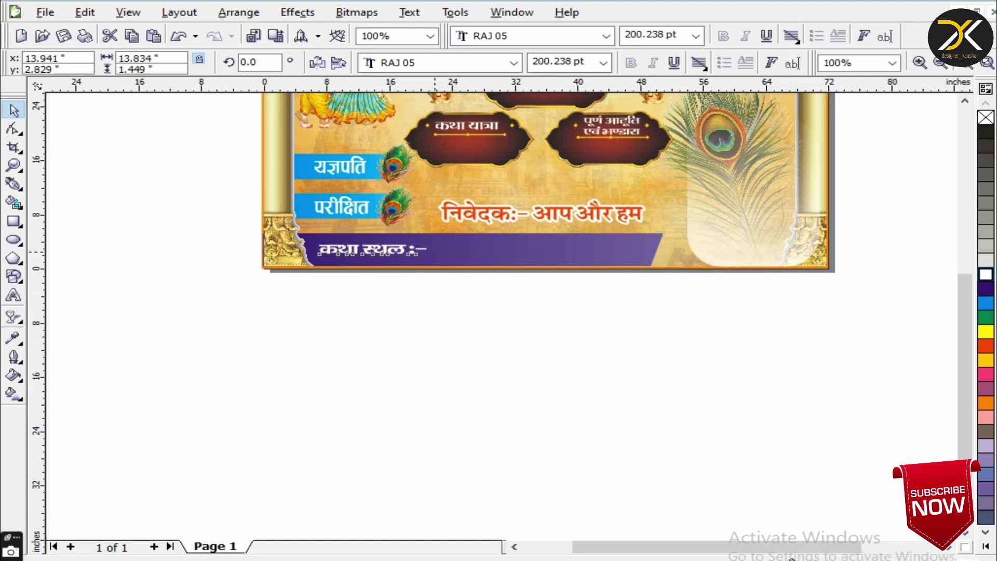
key(Escape)
Delete the stray white कलश यात्रा text beside the right kalash, keeping the kalash itself.
scroll(548, 275, up, 3)
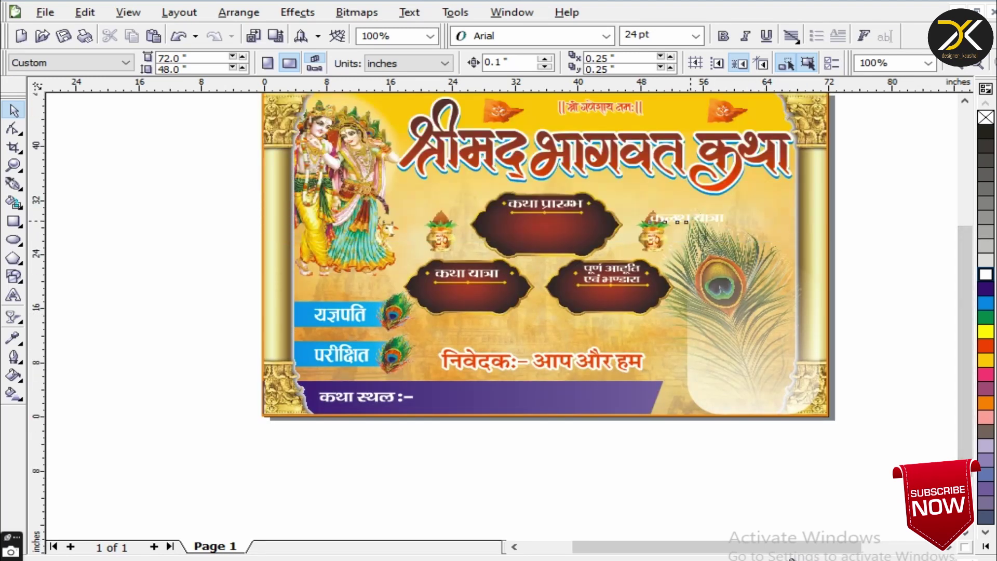
click(652, 234)
key(Delete)
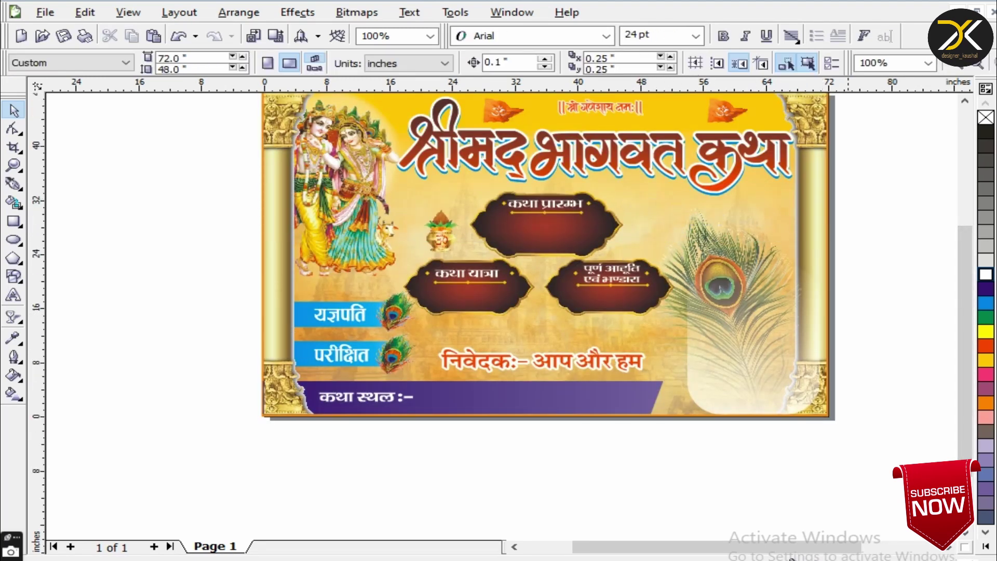
key(ctrl+z)
Bring the Radha Krishna image in front of the left pillar.
drag(180, 318, 414, 150)
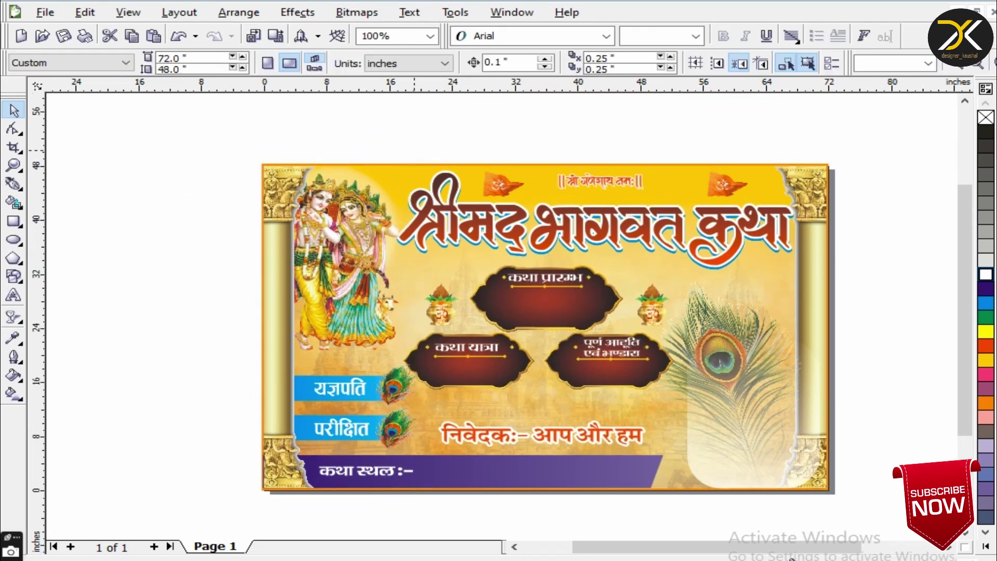
drag(401, 341, 401, 341)
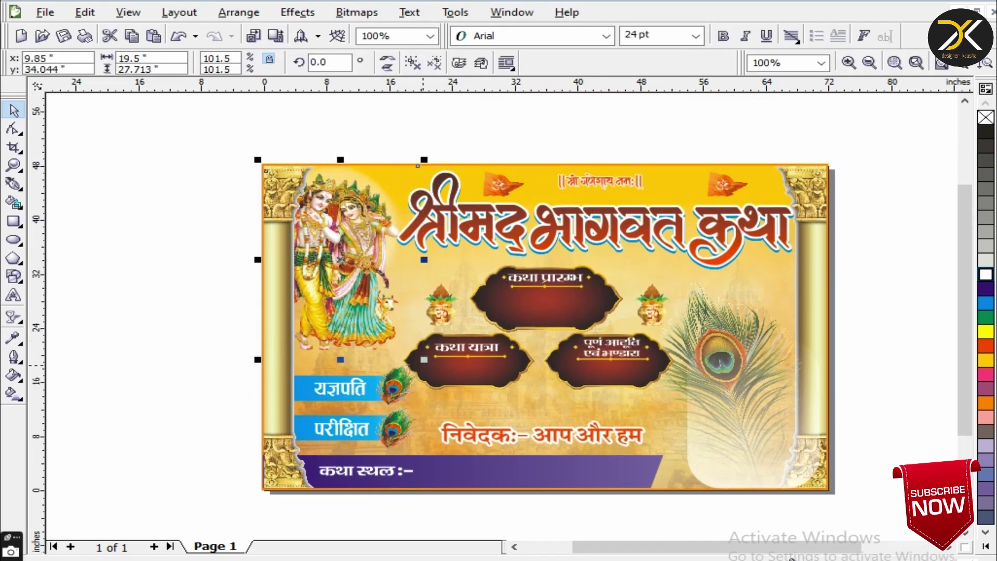
key(Escape)
key(Tab)
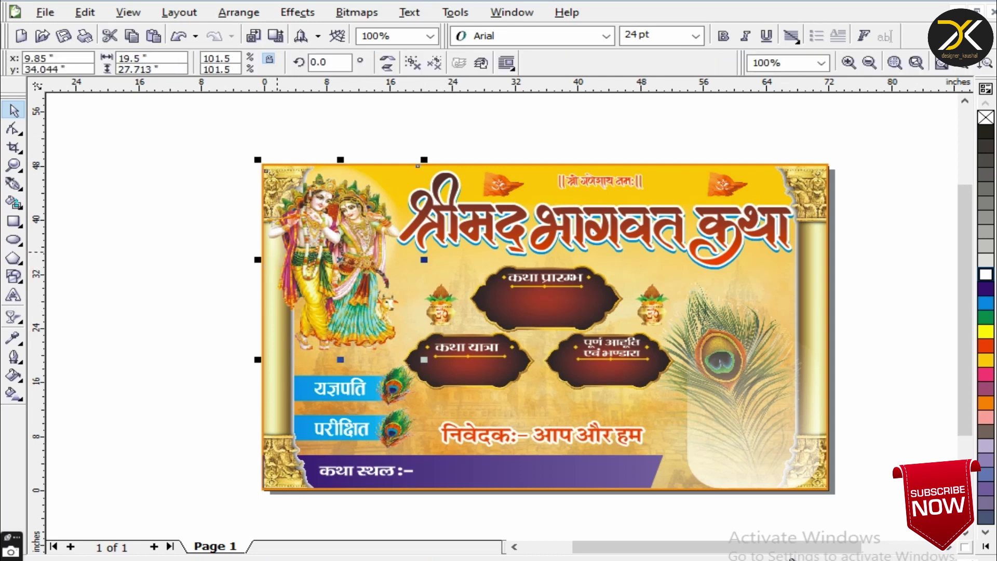
key(z)
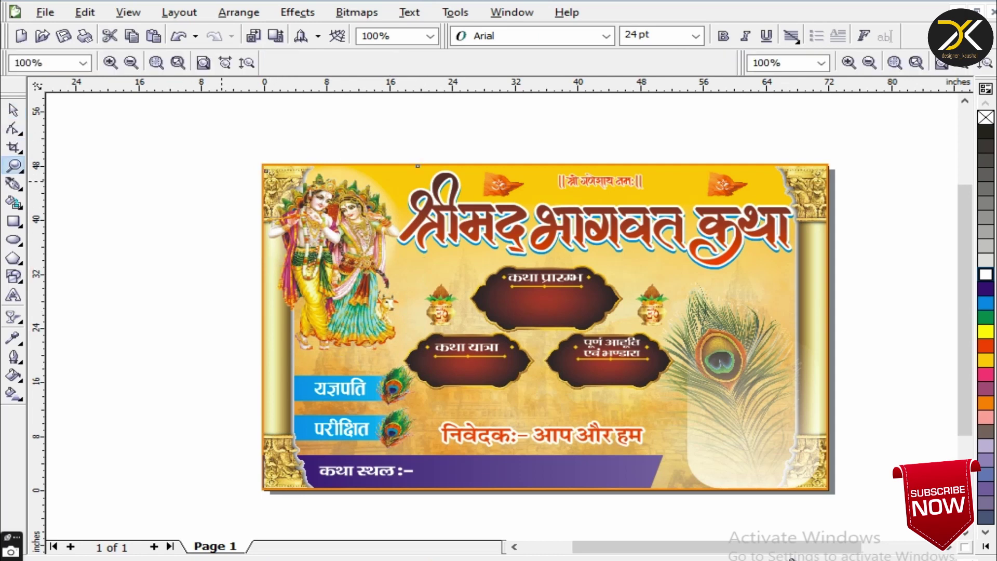
drag(771, 463, 844, 509)
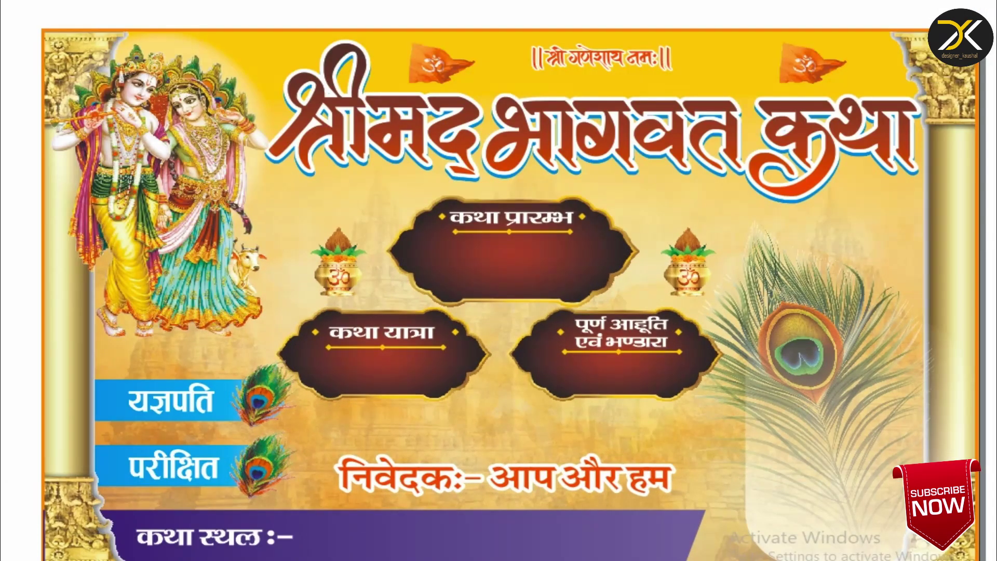